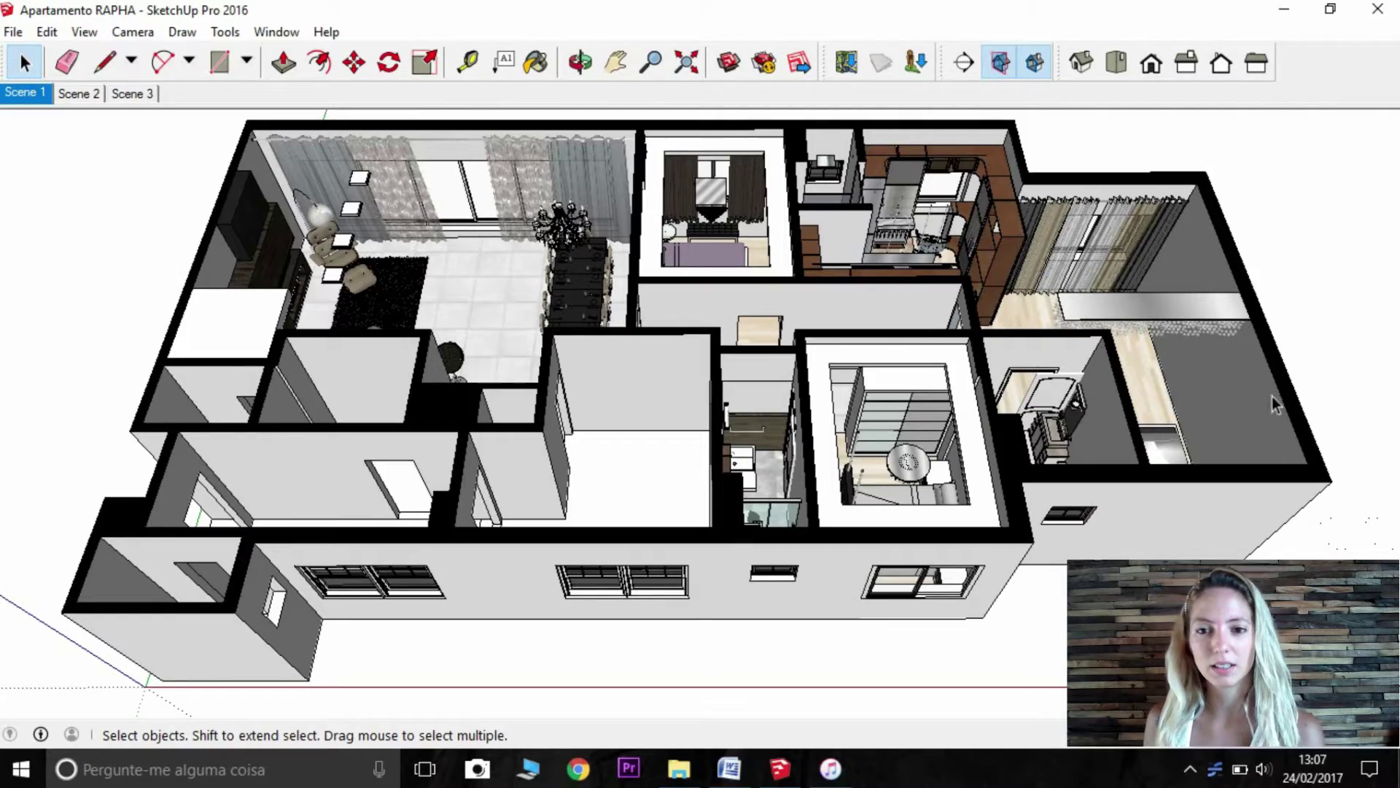
pyautogui.moveTo(729, 416); pyautogui.dragTo(742, 305, button='middle')
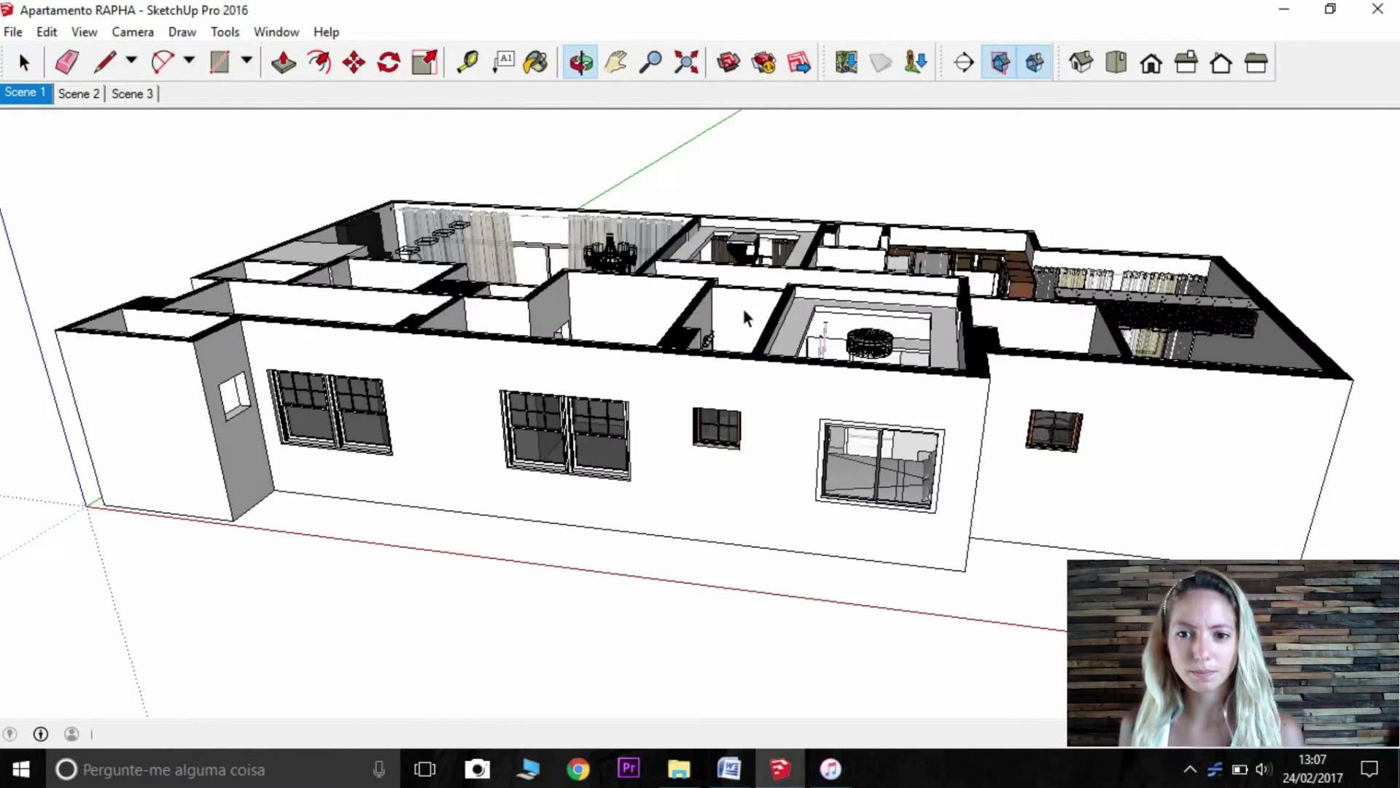
pyautogui.moveTo(742, 379); pyautogui.dragTo(534, 353, button='middle')
pyautogui.moveTo(674, 346); pyautogui.dragTo(1204, 599, button='middle')
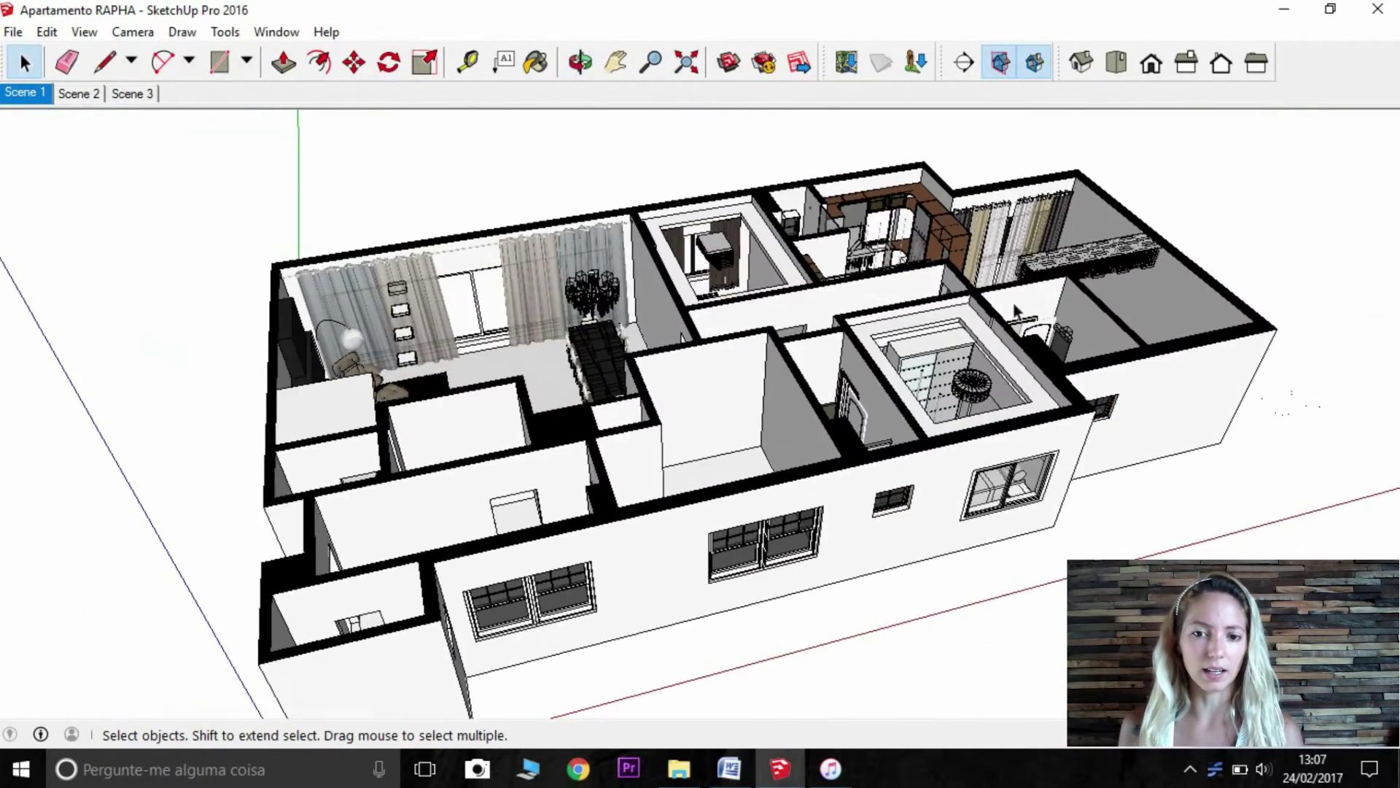
pyautogui.scroll(-2, 1010, 313)
pyautogui.scroll(1, 1086, 551)
pyautogui.scroll(1, 1085, 557)
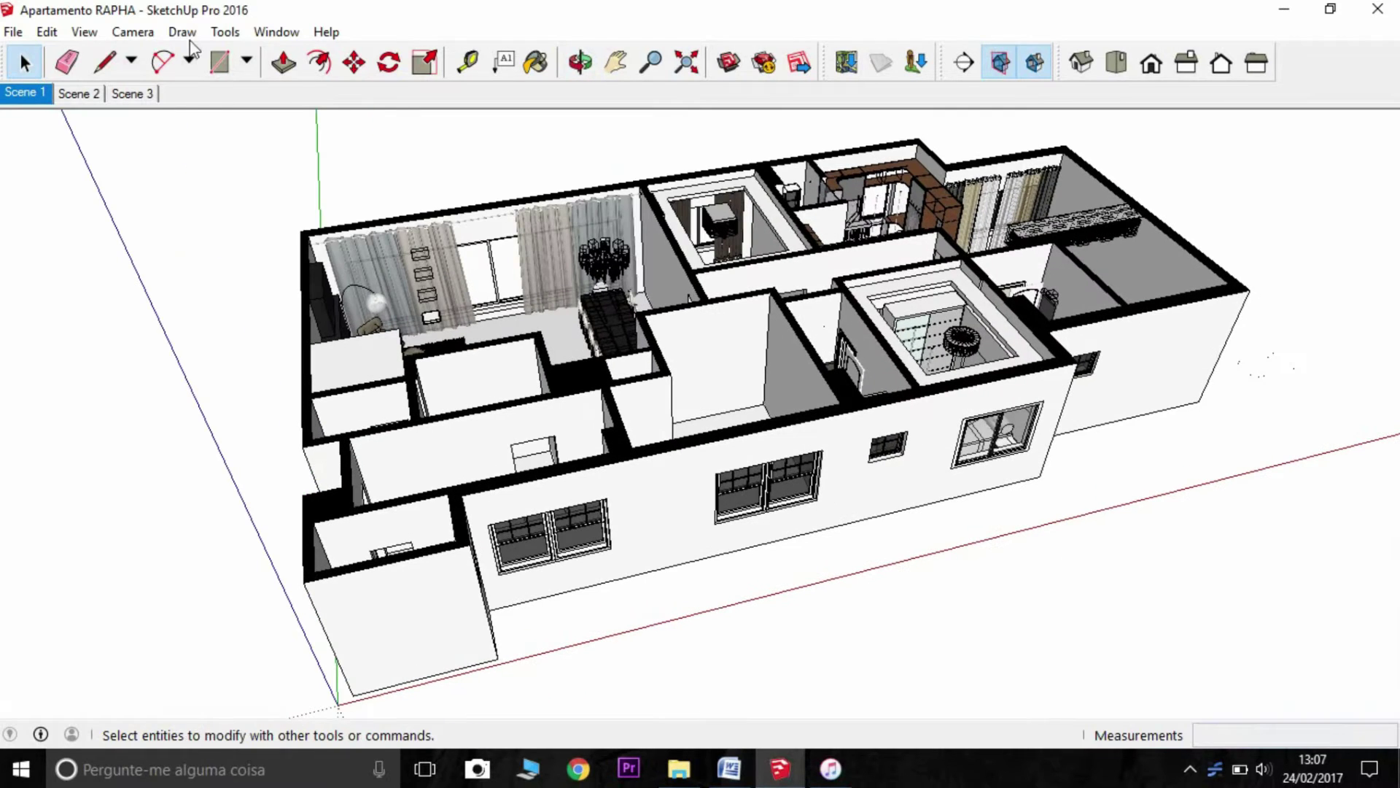
# - Go through the saved scenes to Scene 3's top view and place a horizontal section plane across the apartment
pyautogui.click(41, 98)
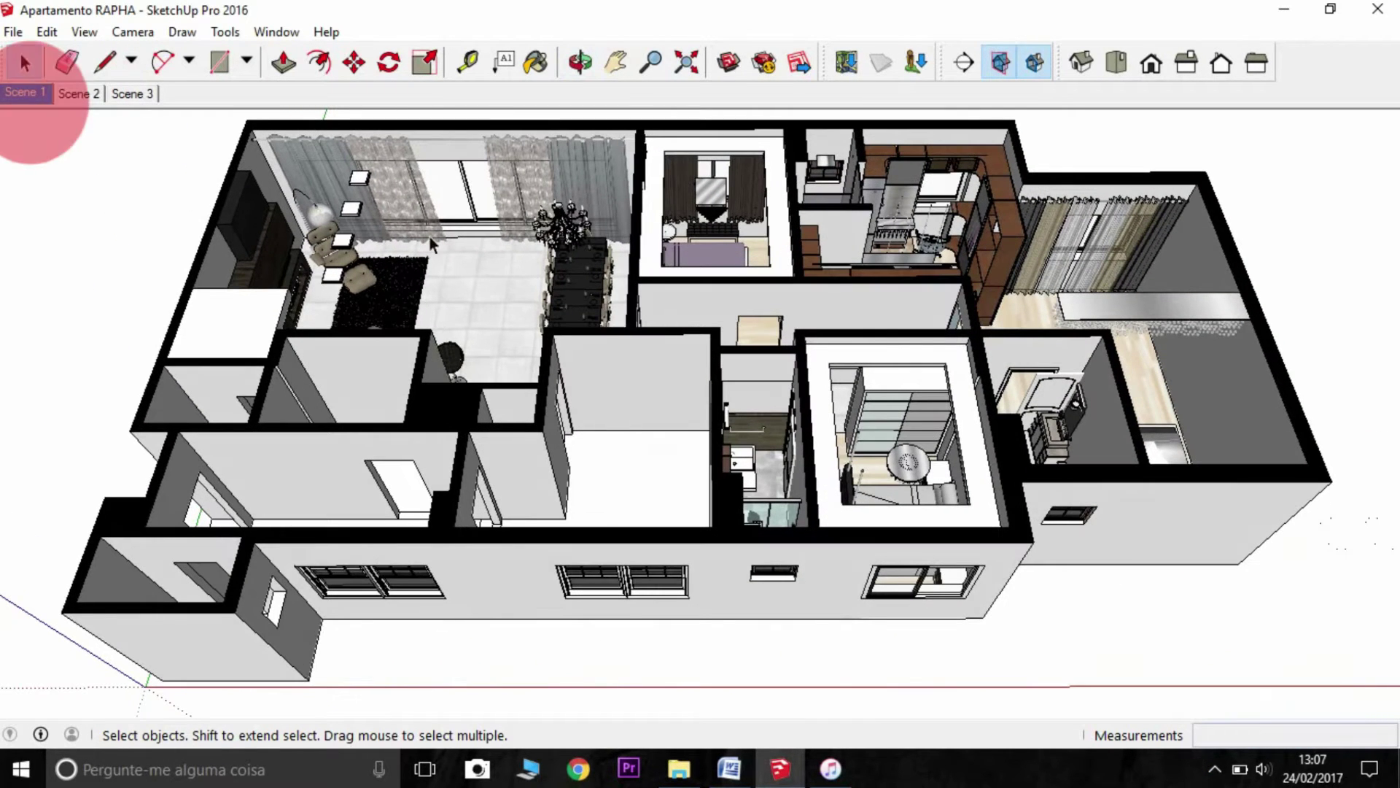
pyautogui.click(82, 95)
pyautogui.click(142, 96)
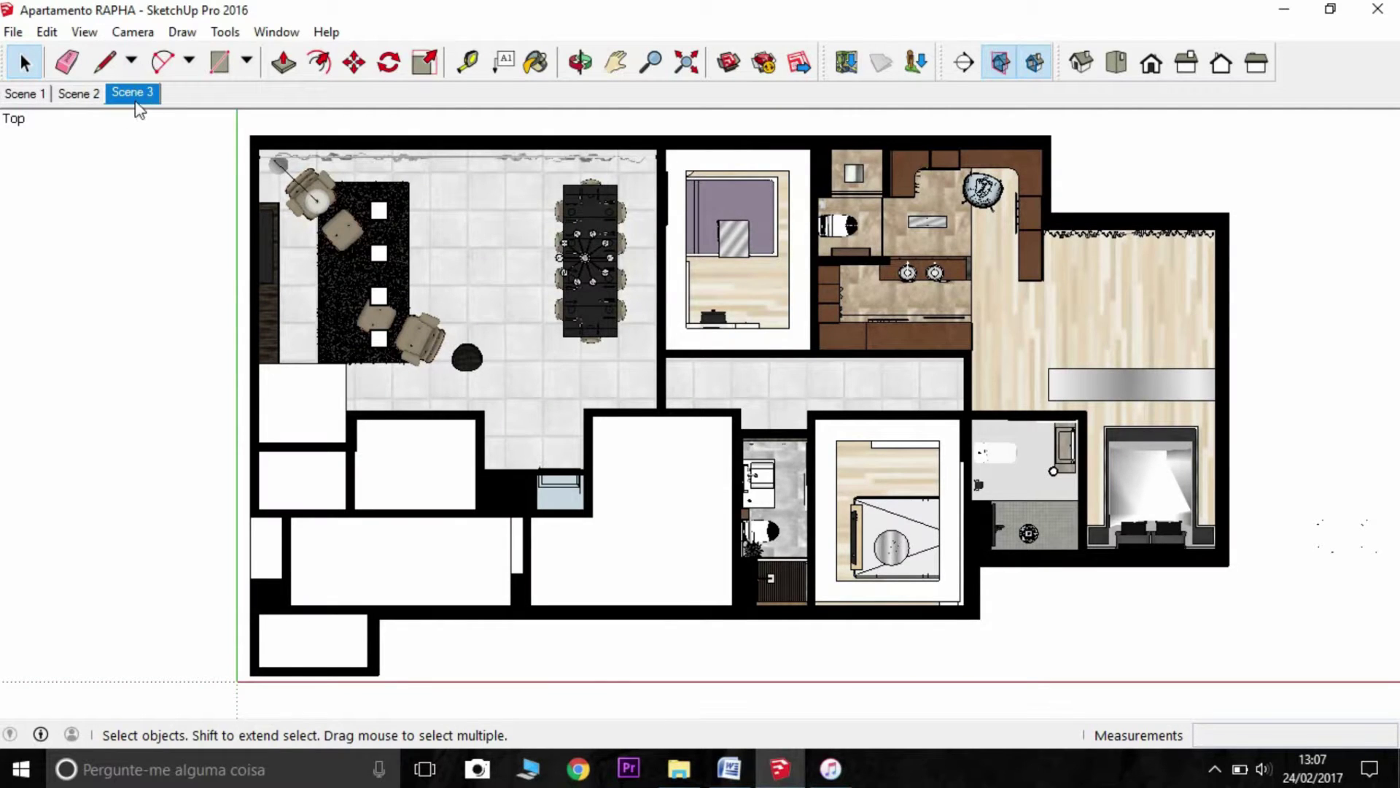
pyautogui.click(964, 63)
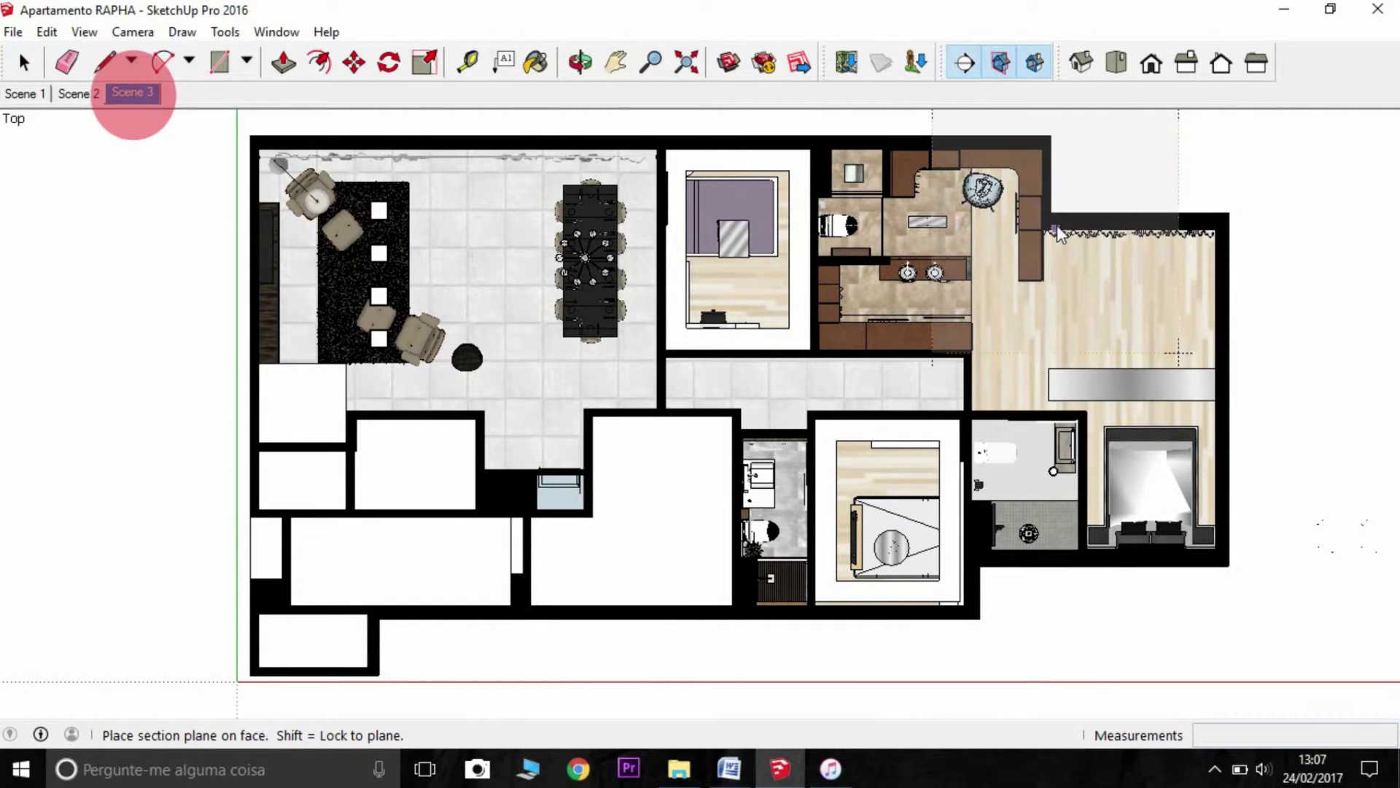
pyautogui.click(981, 558)
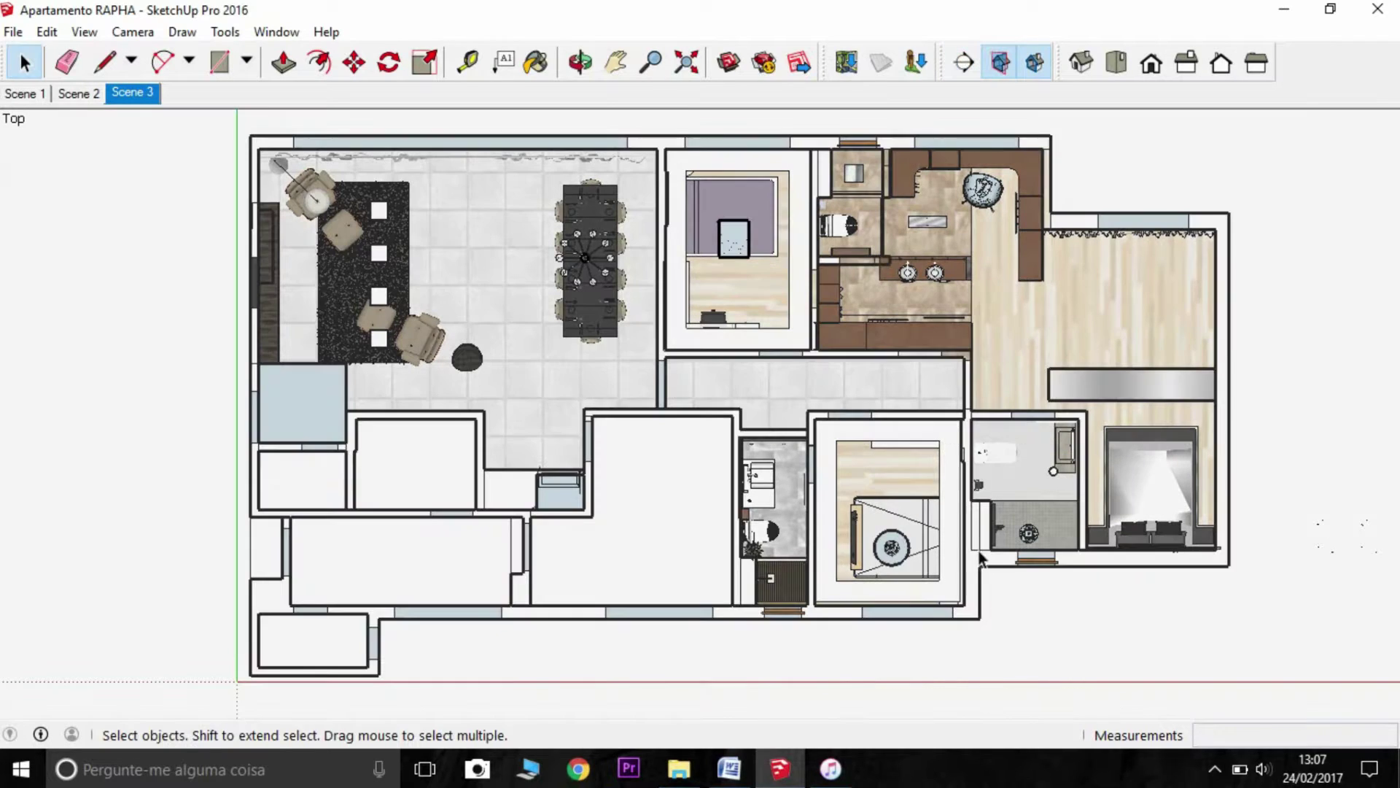
# - Lower the horizontal section plane by about 1.81 m so that it cuts through the apartment walls
pyautogui.scroll(-2, 698, 230)
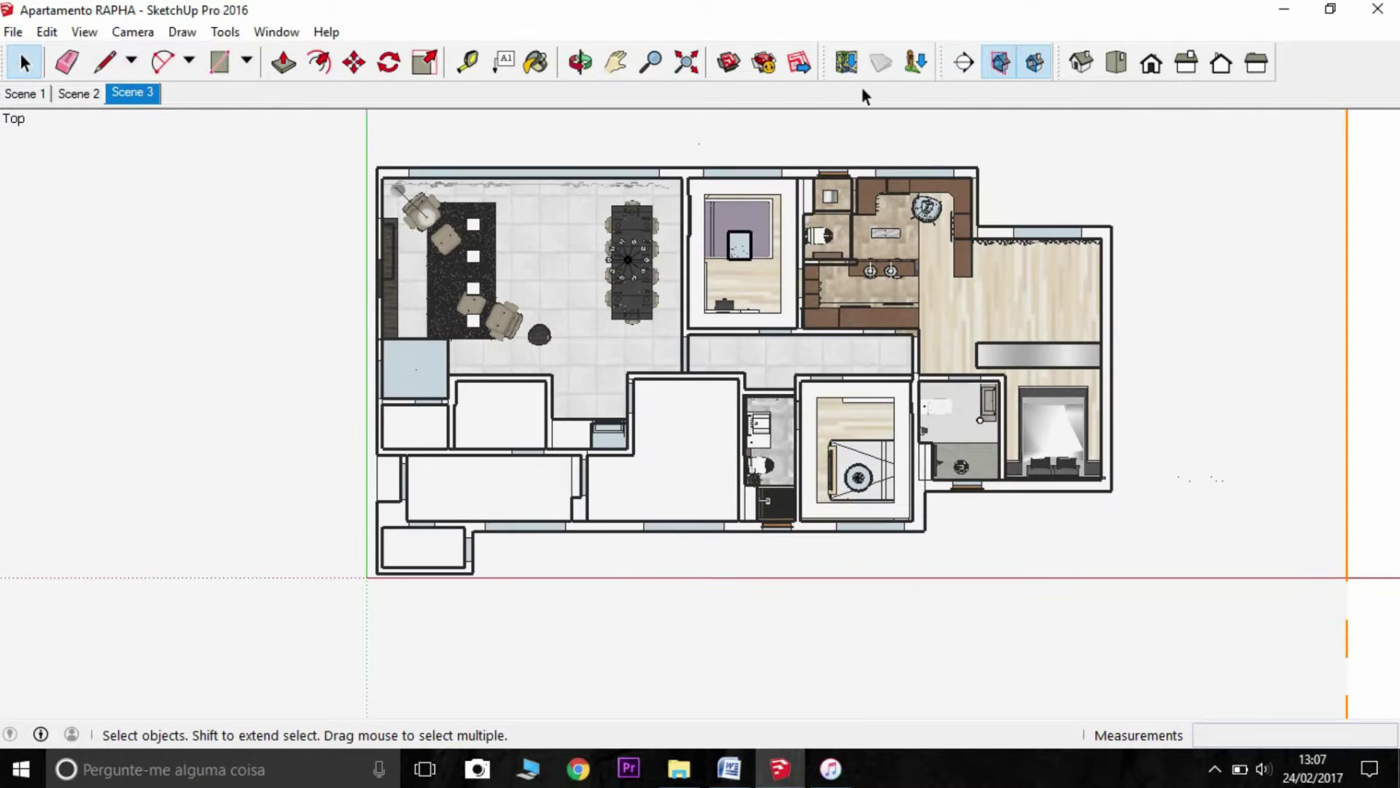
pyautogui.moveTo(868, 124); pyautogui.dragTo(1039, 454, button='middle')
pyautogui.scroll(3, 1031, 394)
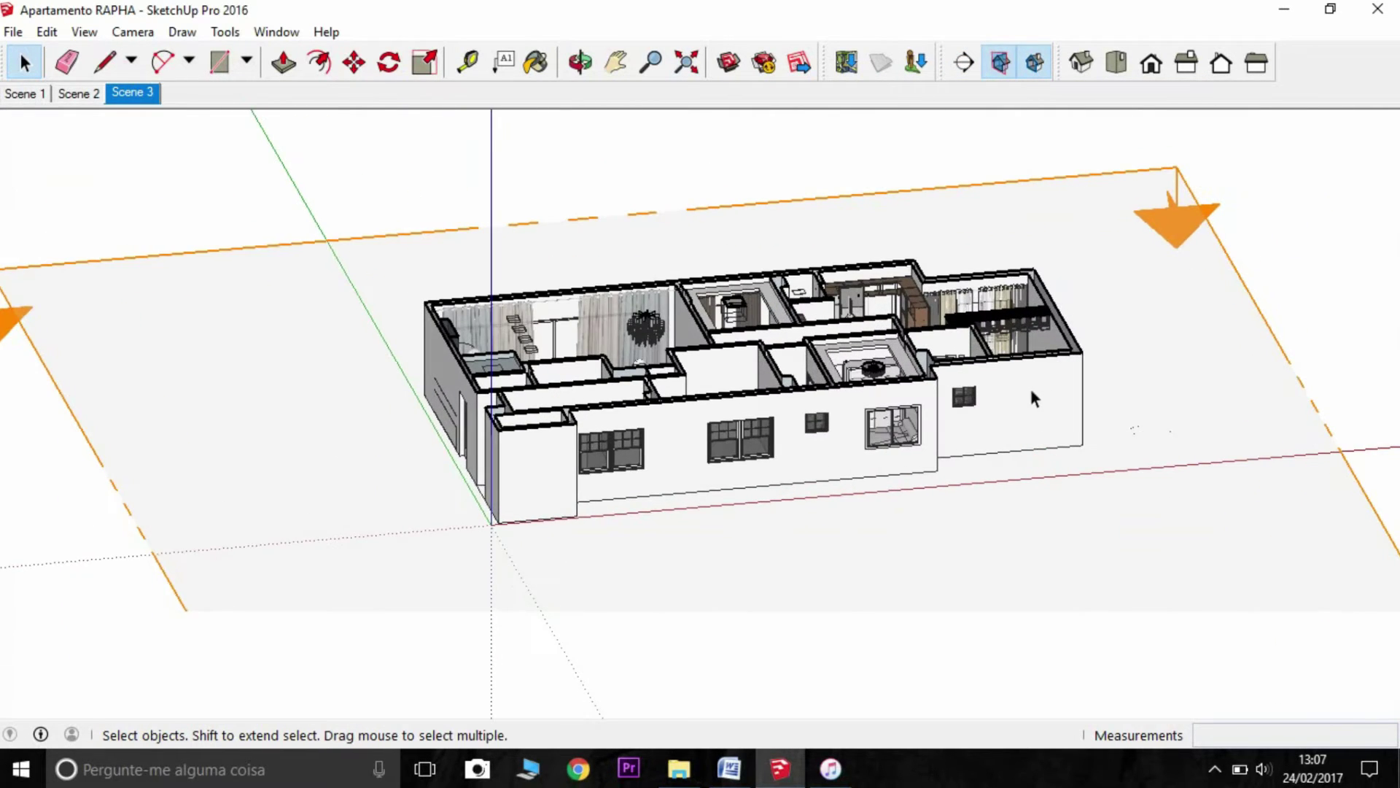
pyautogui.click(1178, 212)
pyautogui.press('m')
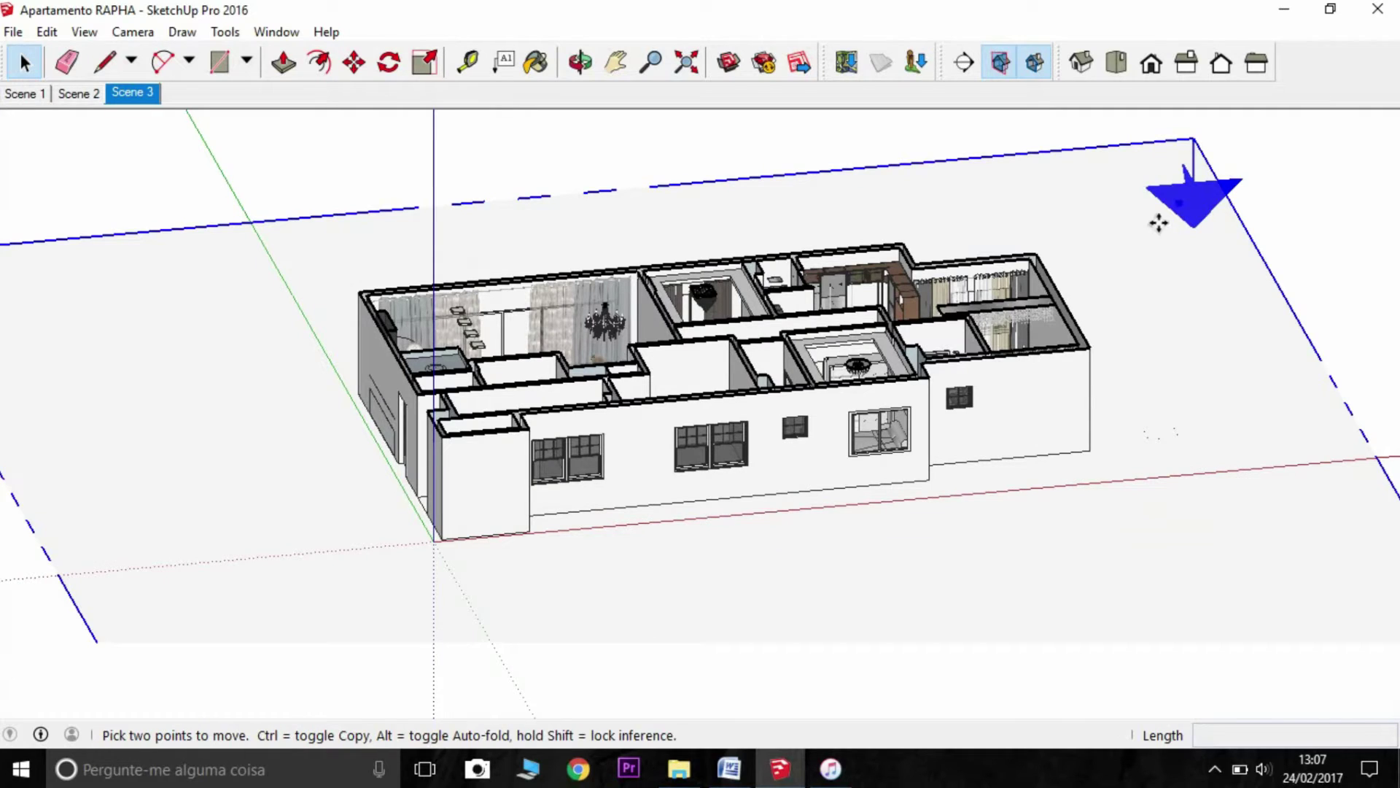
pyautogui.click(1157, 212)
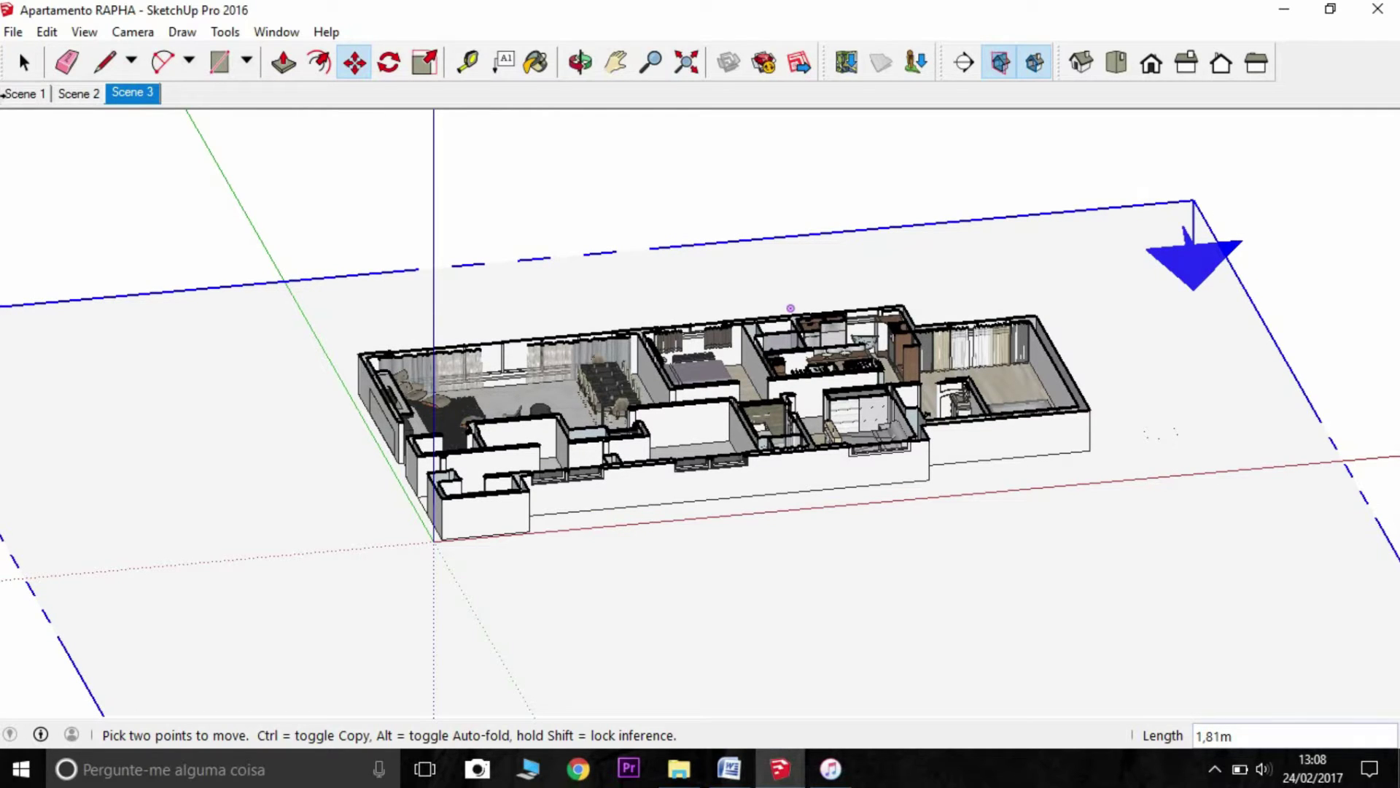
# - Return to the Scene 3 top view and activate the lowered section cut there
pyautogui.click(28, 63)
pyautogui.moveTo(697, 468); pyautogui.dragTo(638, 584, button='middle')
pyautogui.click(132, 93)
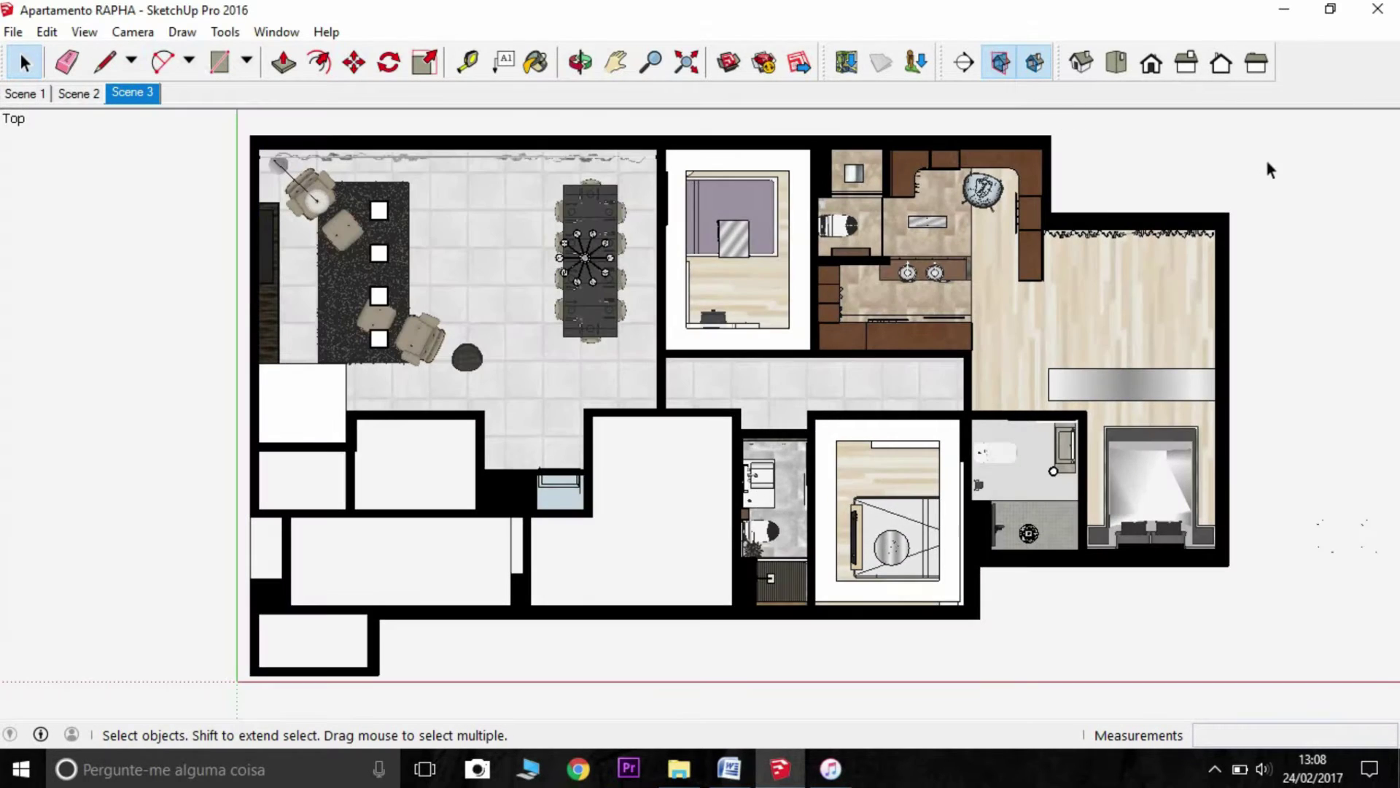
pyautogui.click(1266, 156)
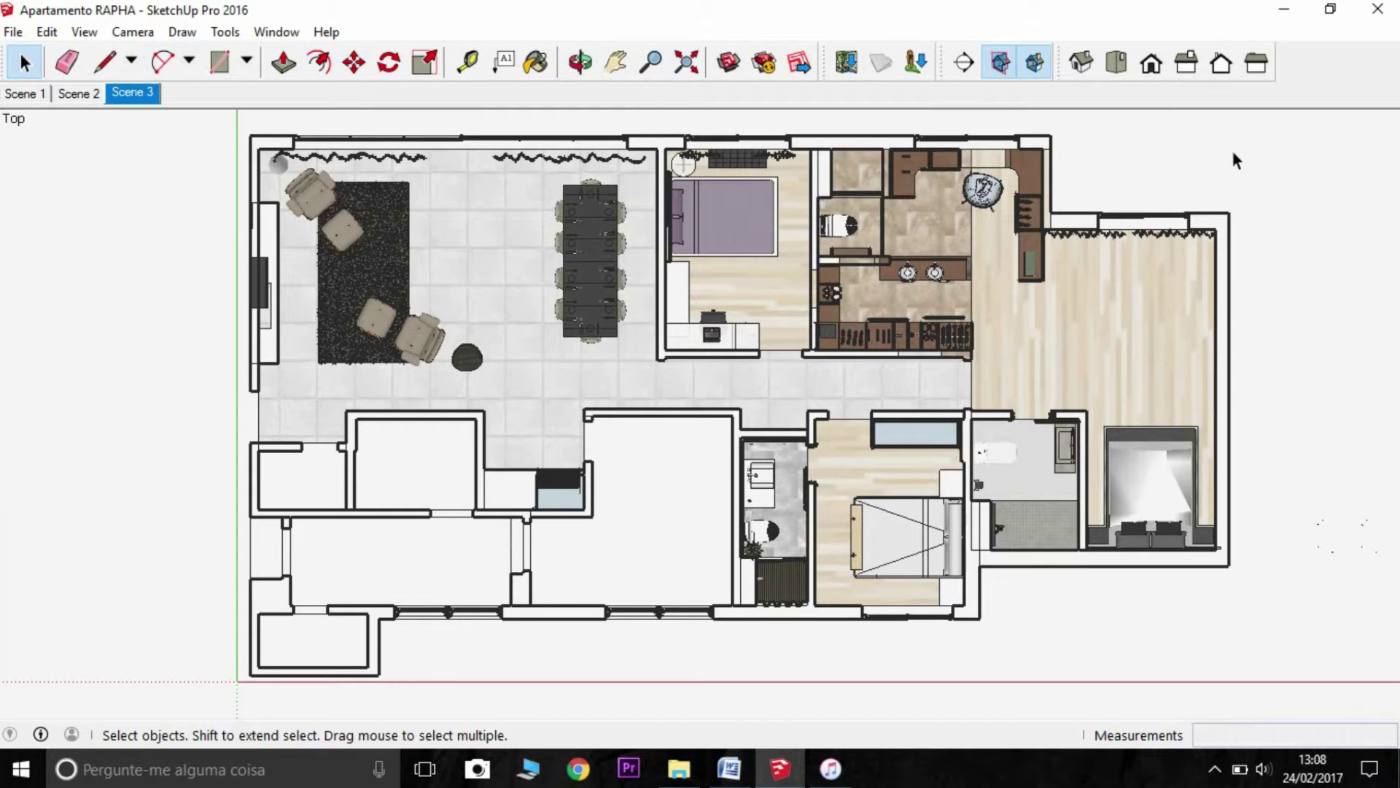
# - Hide the section plane while keeping the section cut displayed, and update Scene 3 with these settings
pyautogui.click(999, 63)
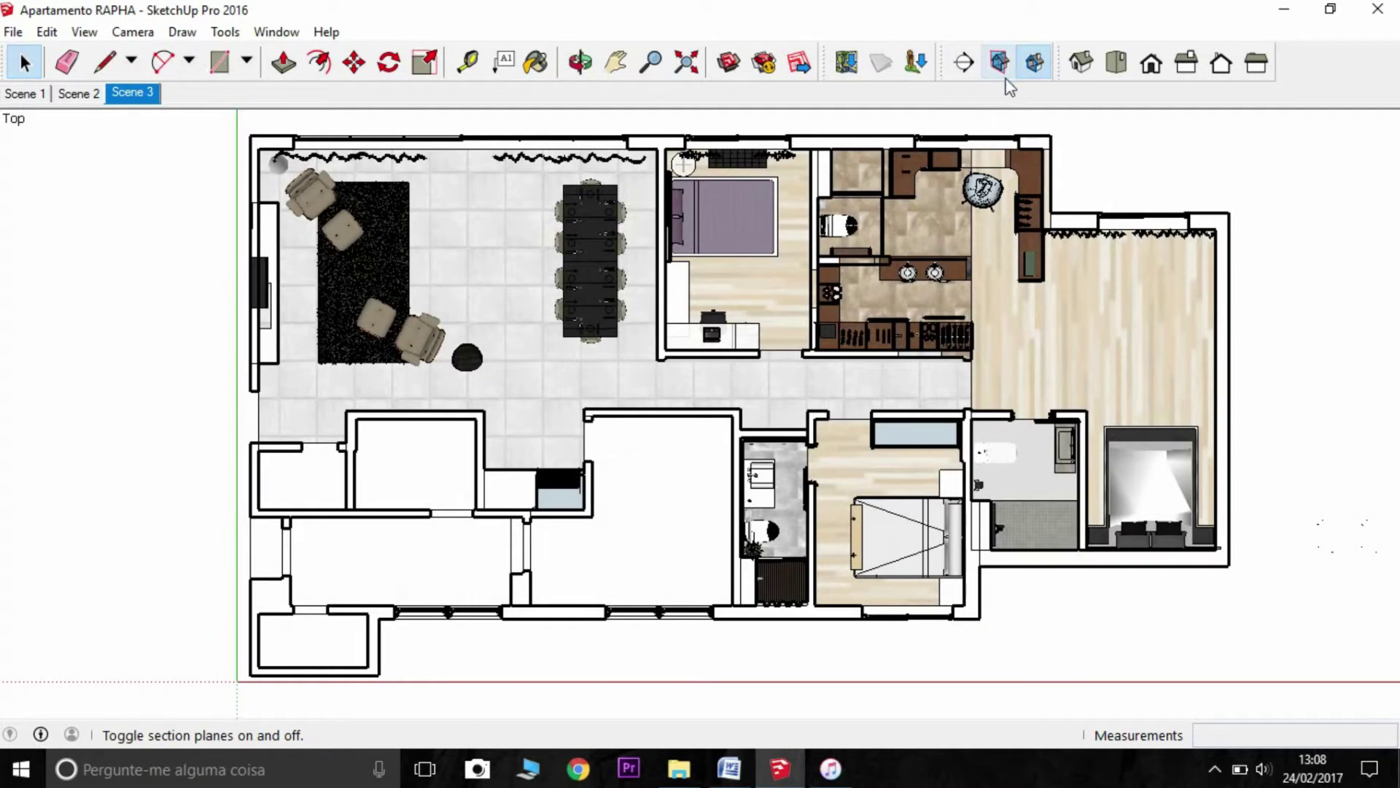
pyautogui.click(1027, 63)
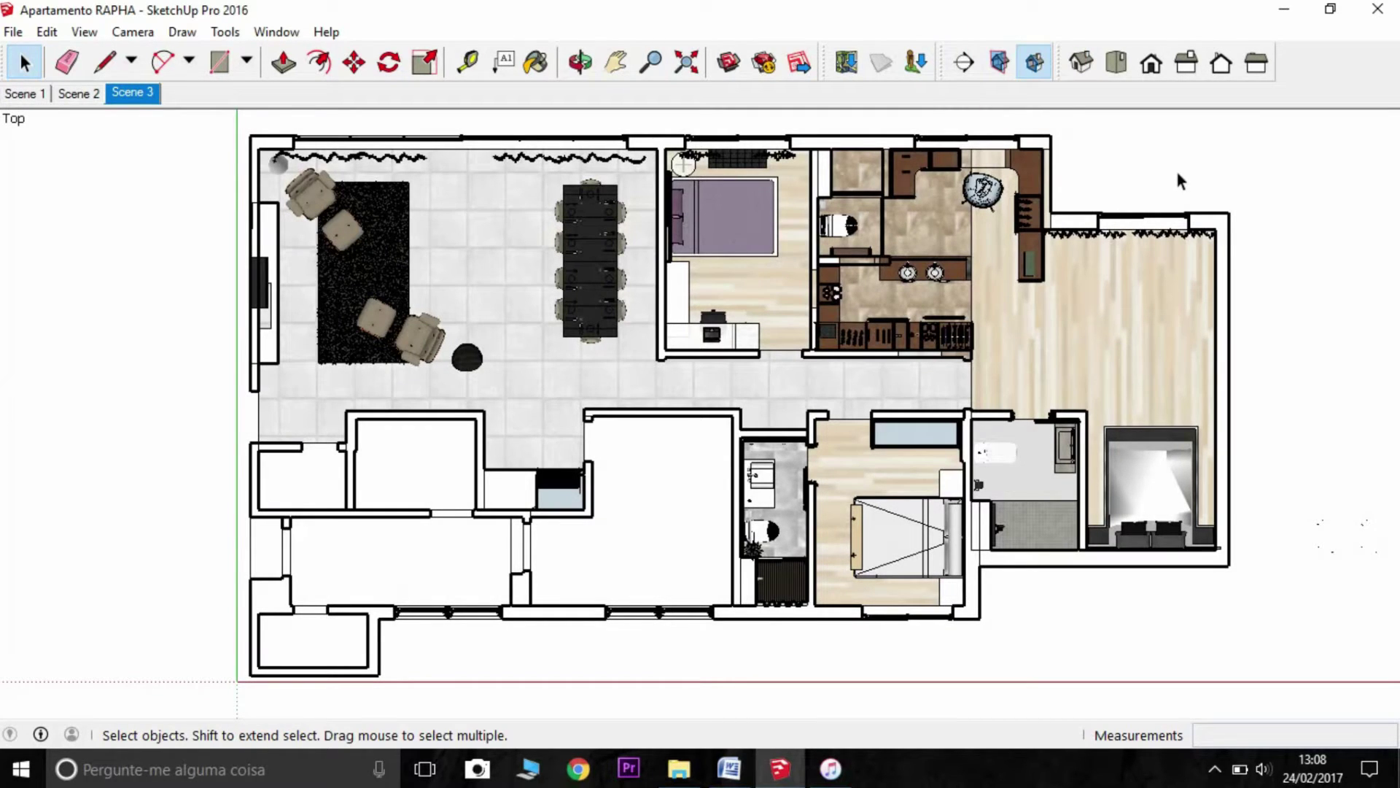
pyautogui.click(1042, 65)
pyautogui.click(1036, 62)
pyautogui.rightClick(114, 91)
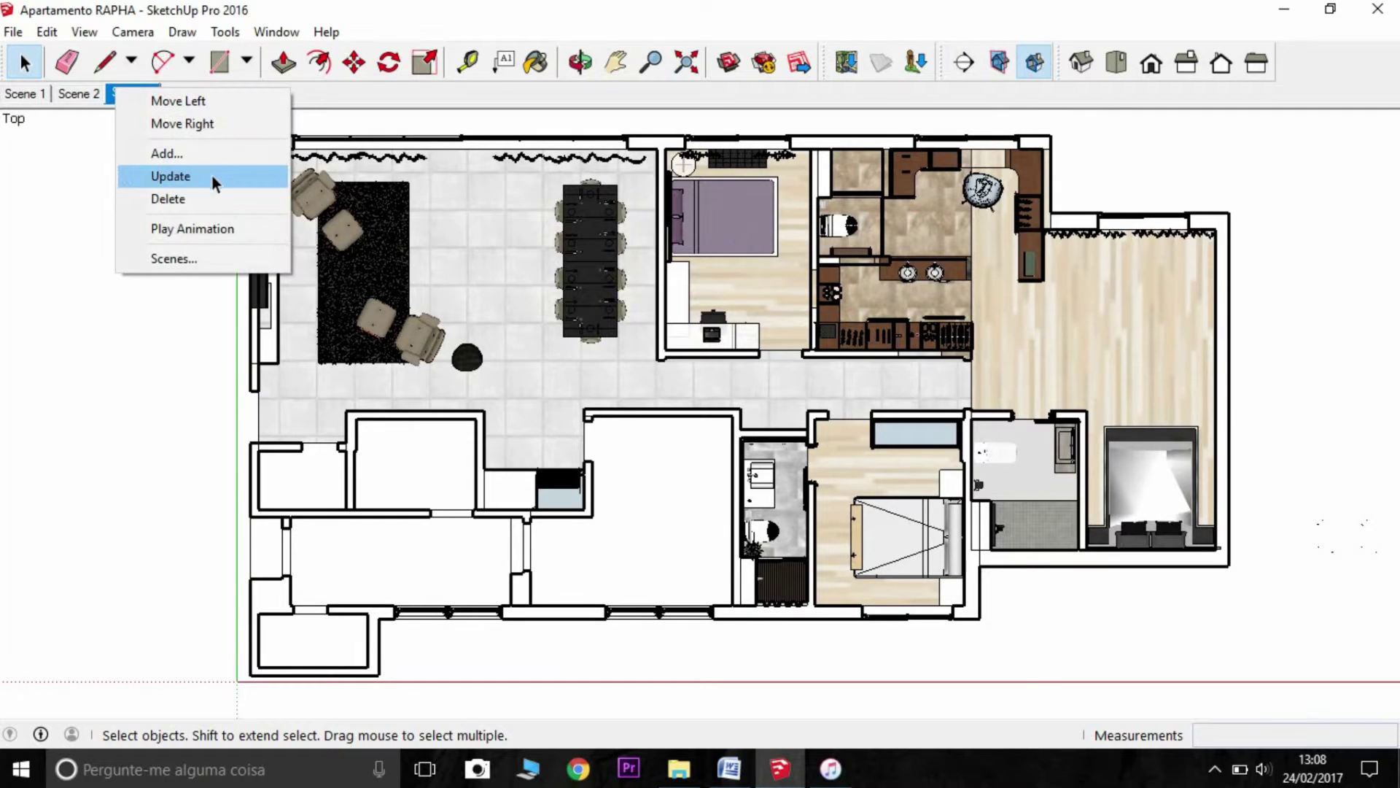
pyautogui.click(212, 177)
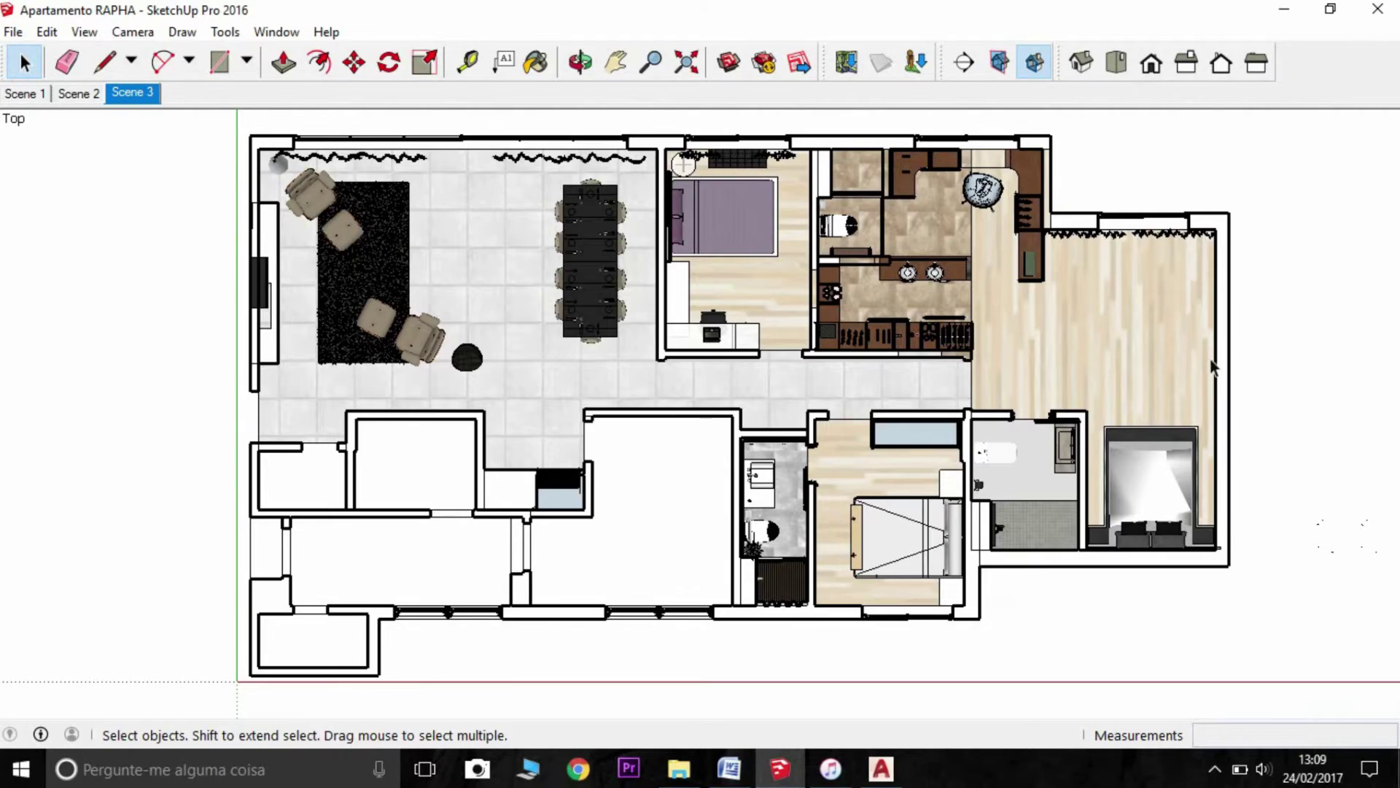
pyautogui.click(319, 193)
pyautogui.click(334, 238)
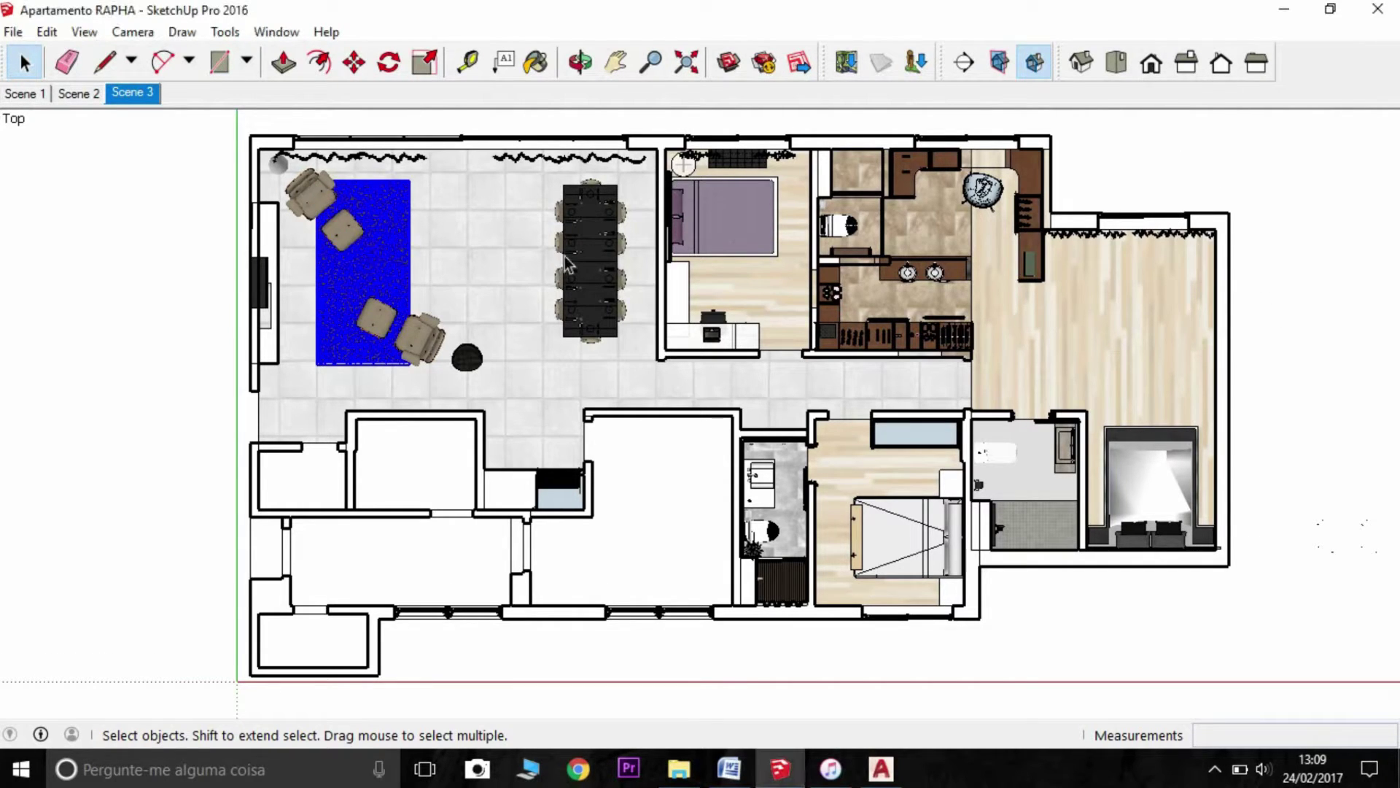
pyautogui.click(983, 191)
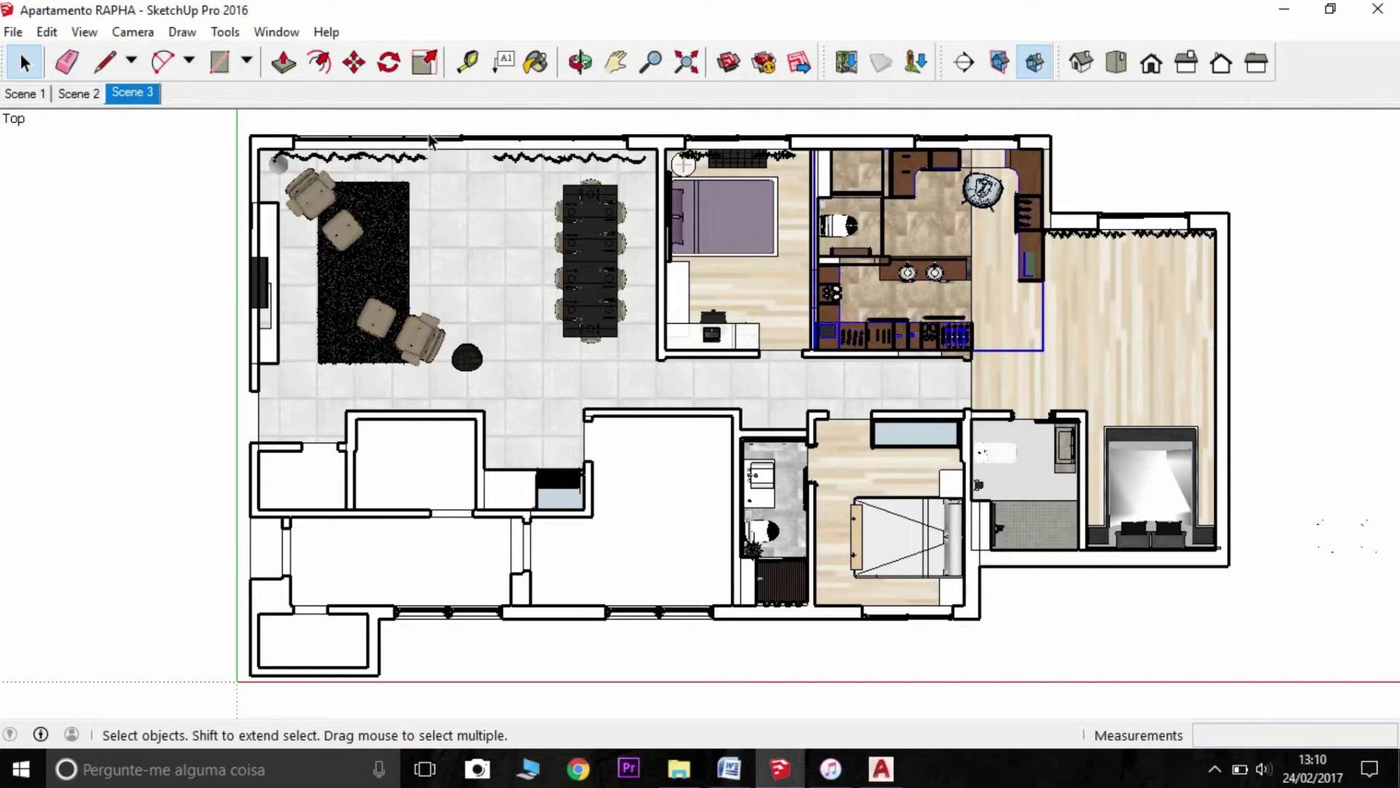
pyautogui.click(884, 773)
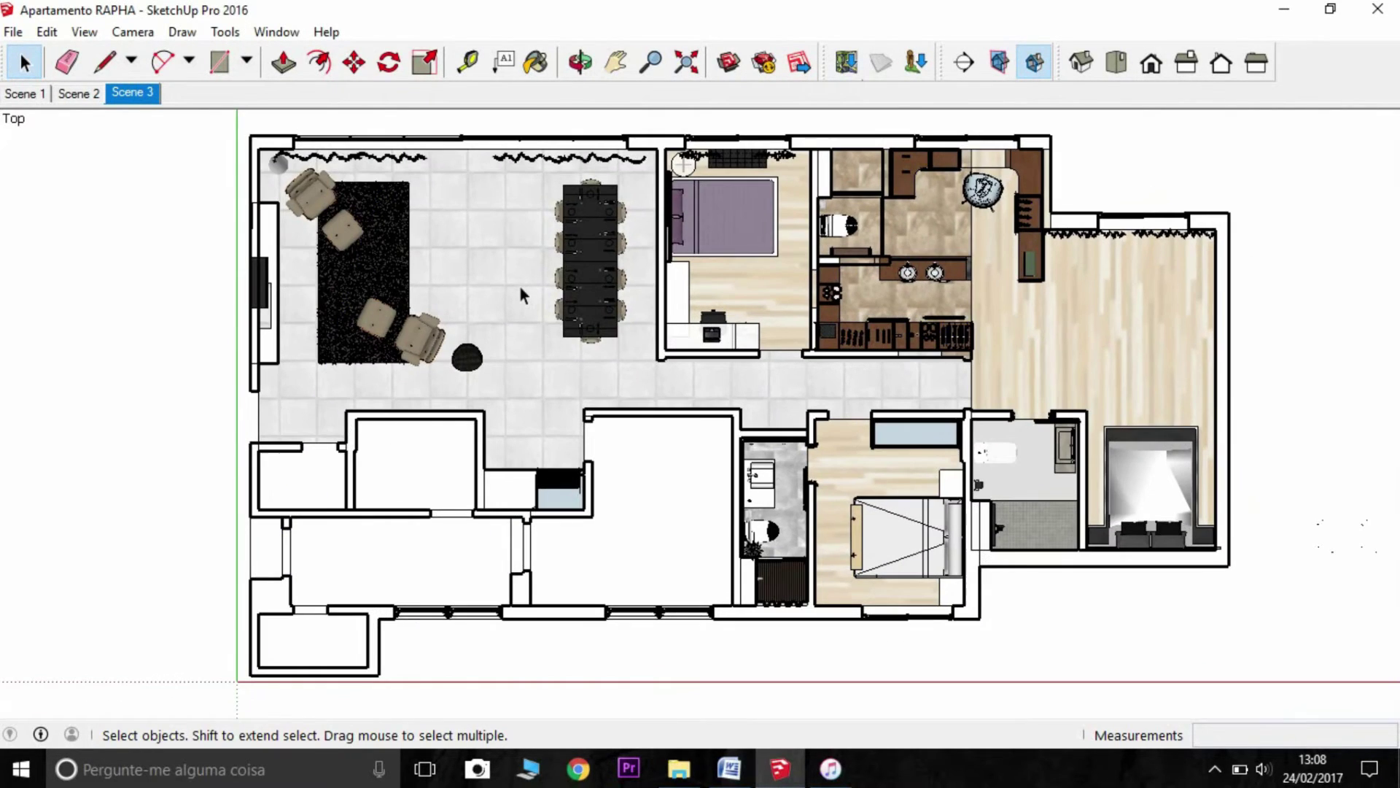
# - Start a 2D section slice export of the floor plan with AutoCAD DWG File (*.dwg) as the file type
pyautogui.click(13, 31)
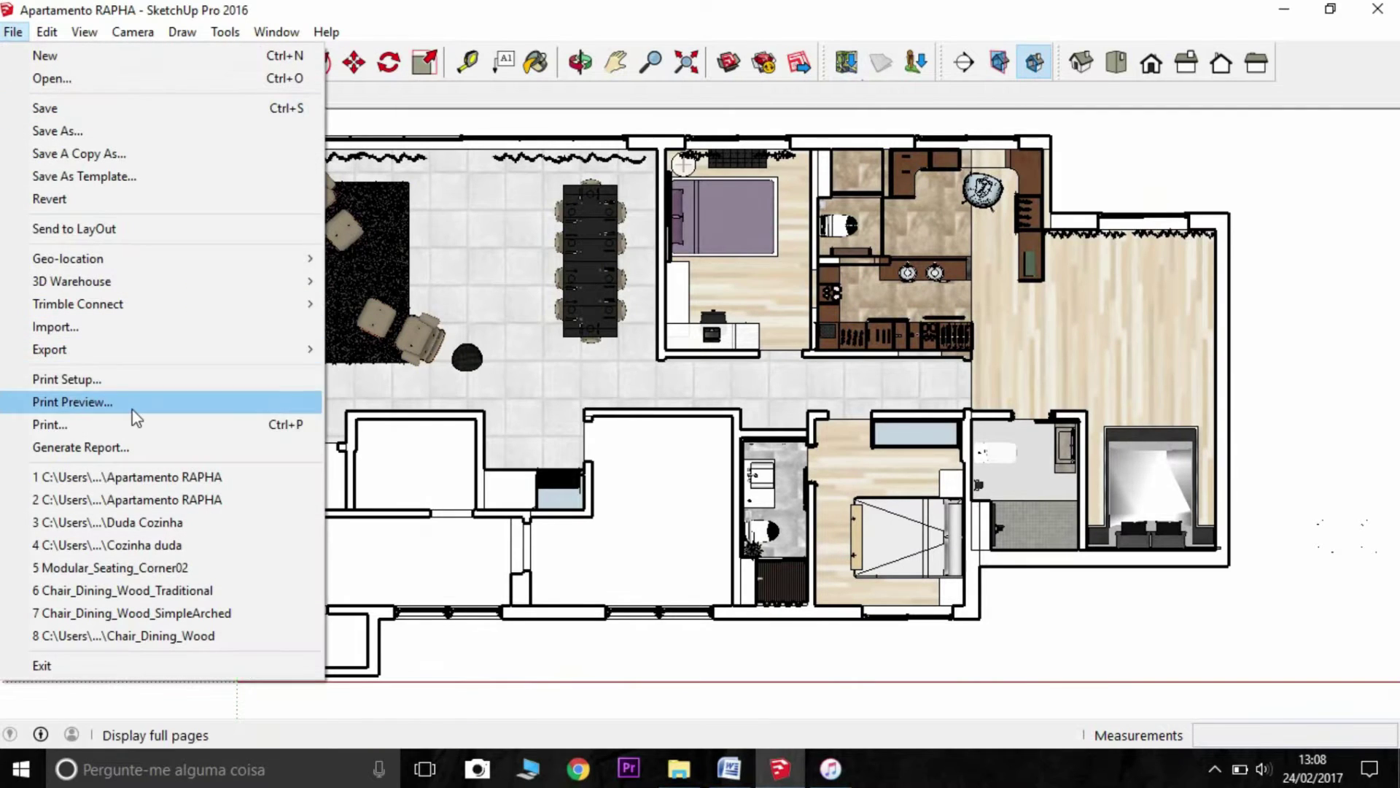
pyautogui.moveTo(147, 353)
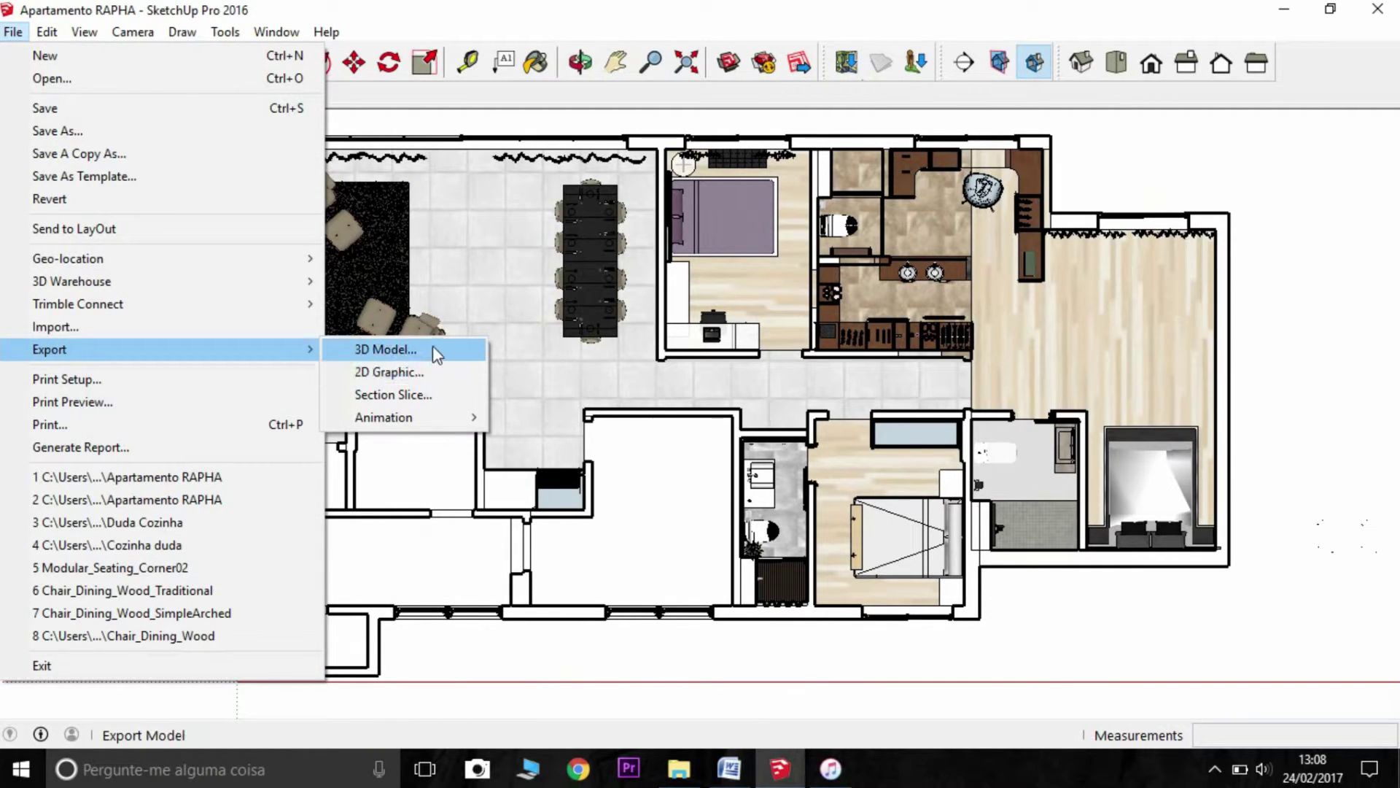
pyautogui.click(457, 396)
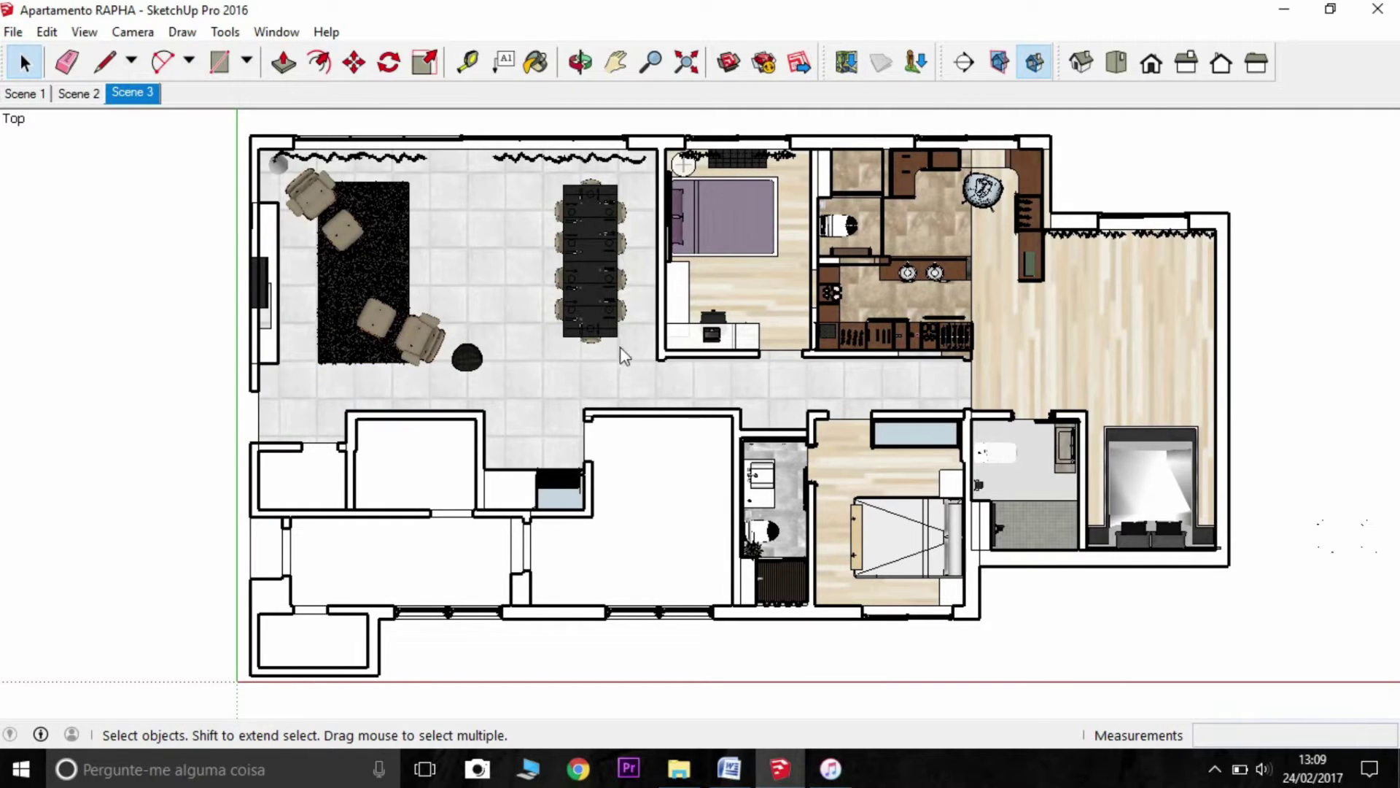
pyautogui.click(406, 457)
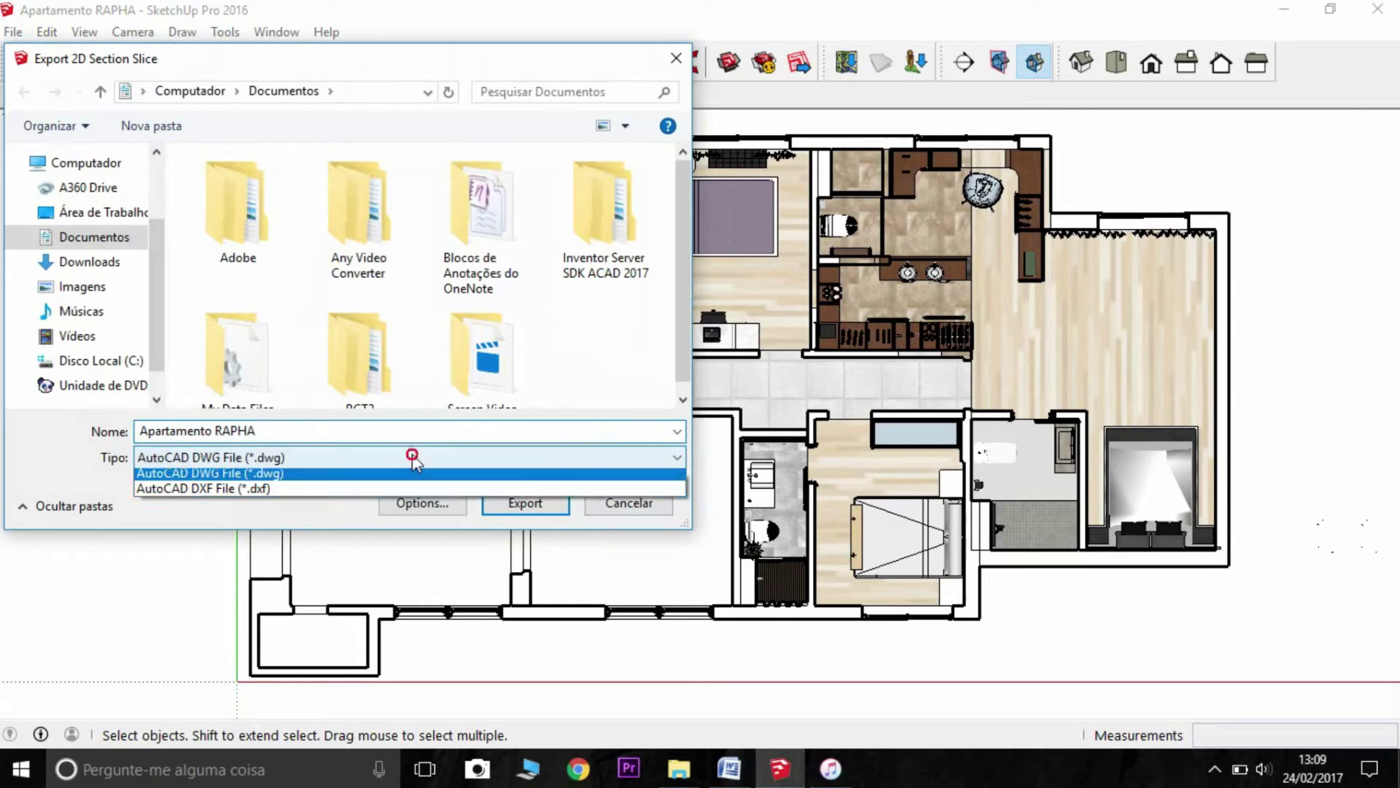
pyautogui.click(315, 478)
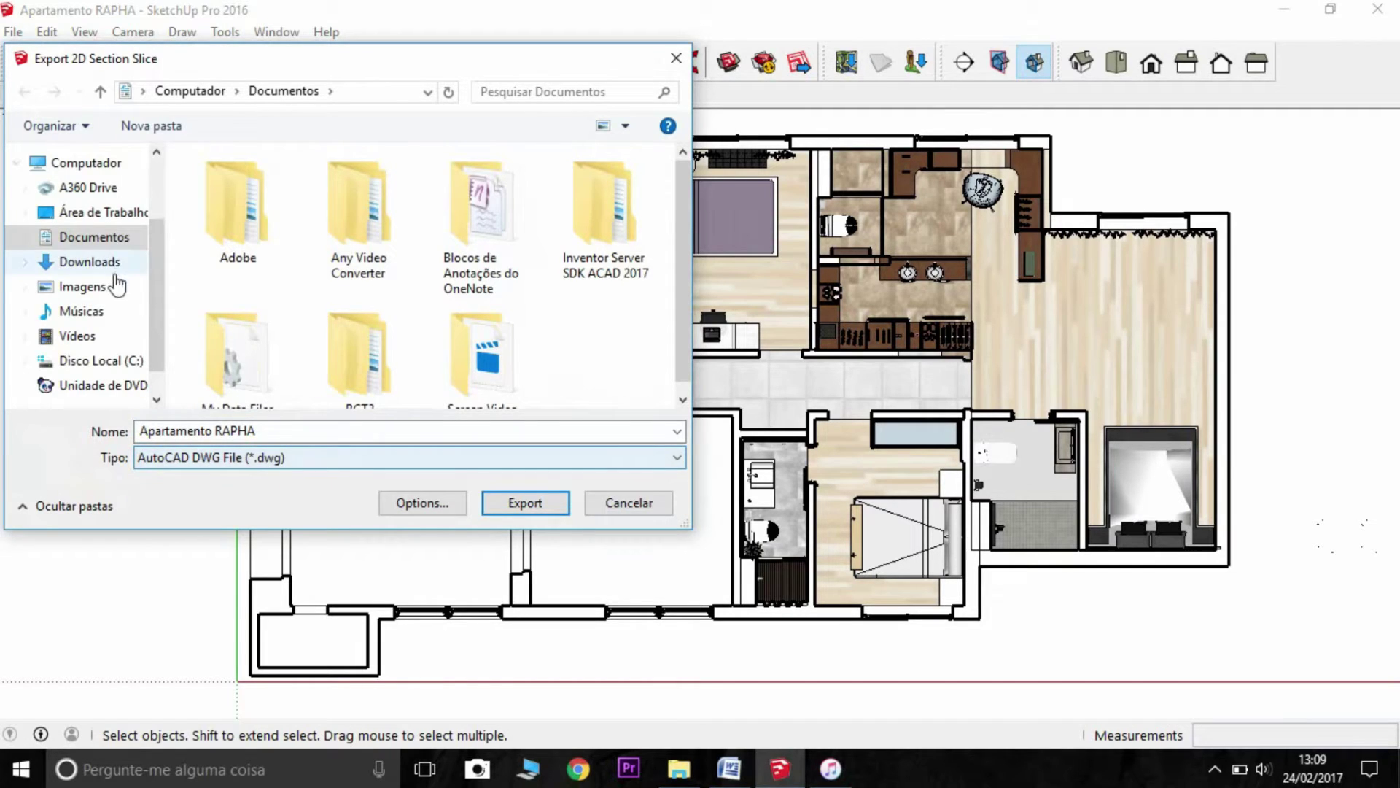
# - Export the section slice to the desktop folder (Área de Trabalho) under the suggested file name
pyautogui.click(121, 213)
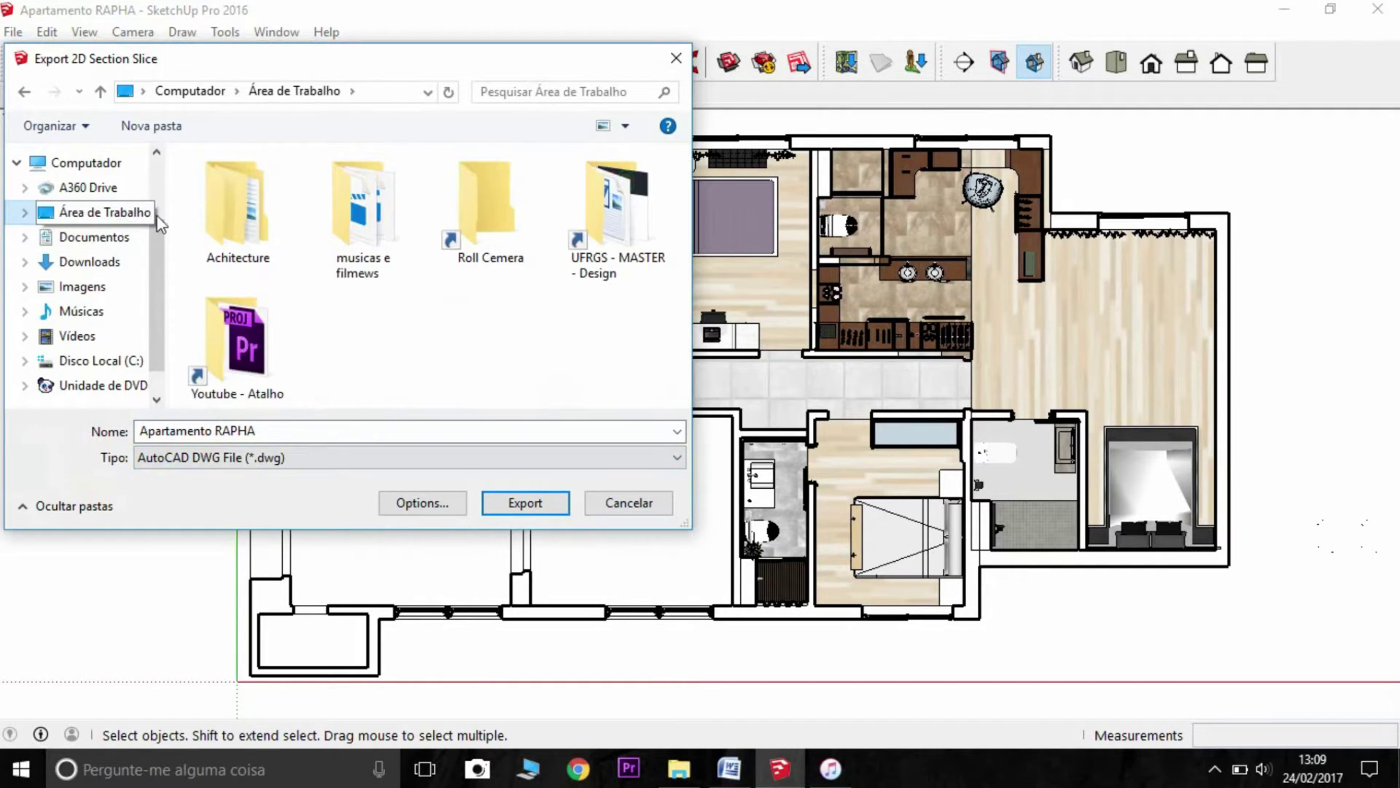
pyautogui.click(308, 431)
pyautogui.click(316, 430)
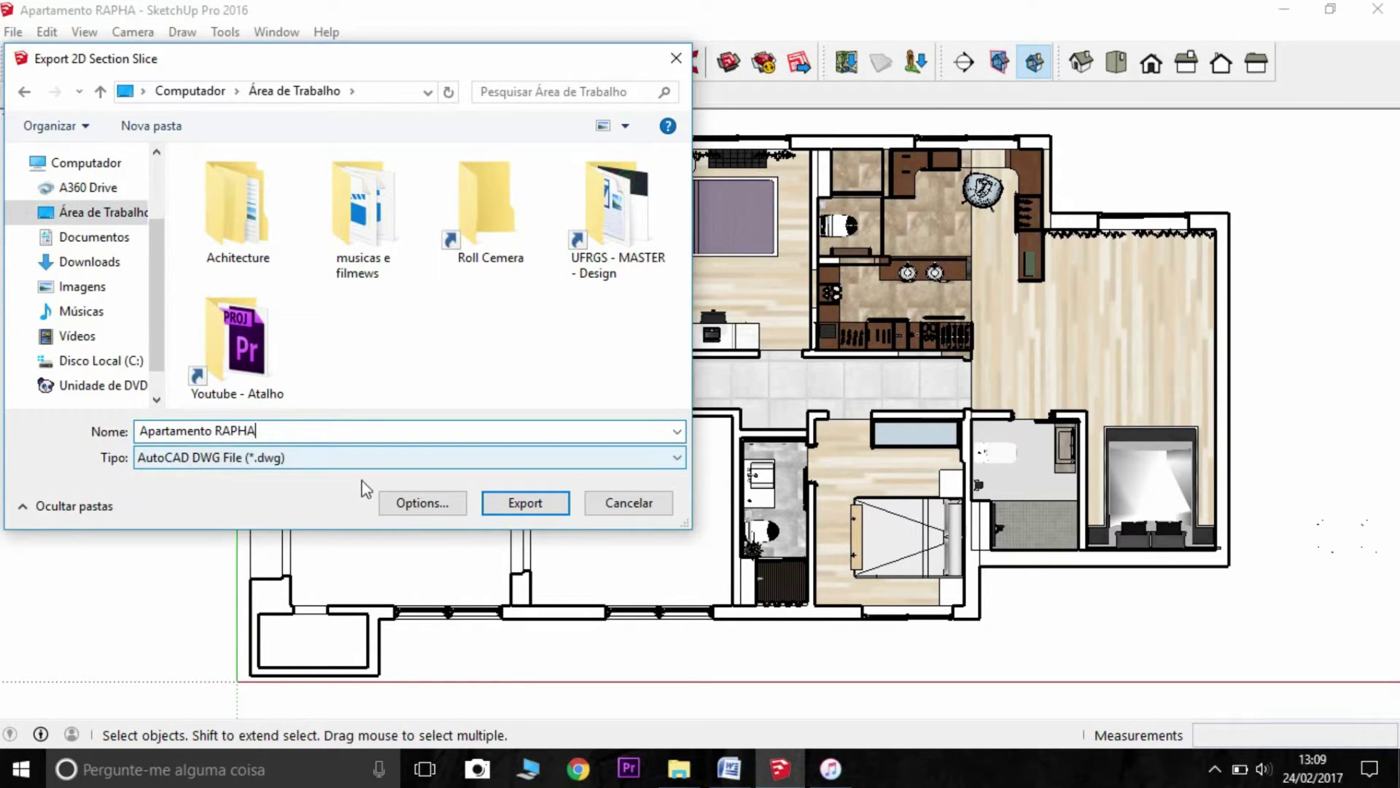
pyautogui.click(531, 509)
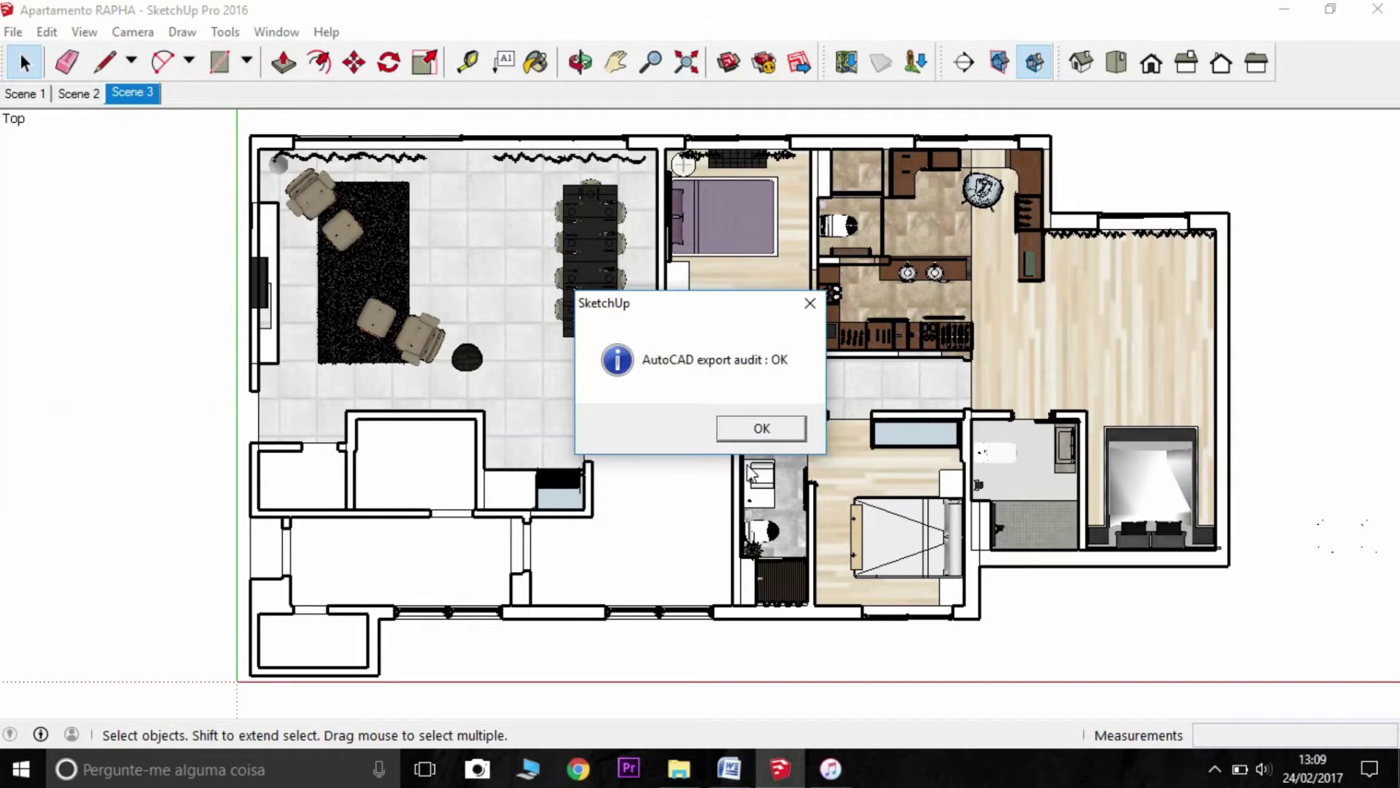
pyautogui.click(781, 434)
# - Open the exported DWG floor plan from the desktop in AutoCAD 2017
pyautogui.click(1285, 9)
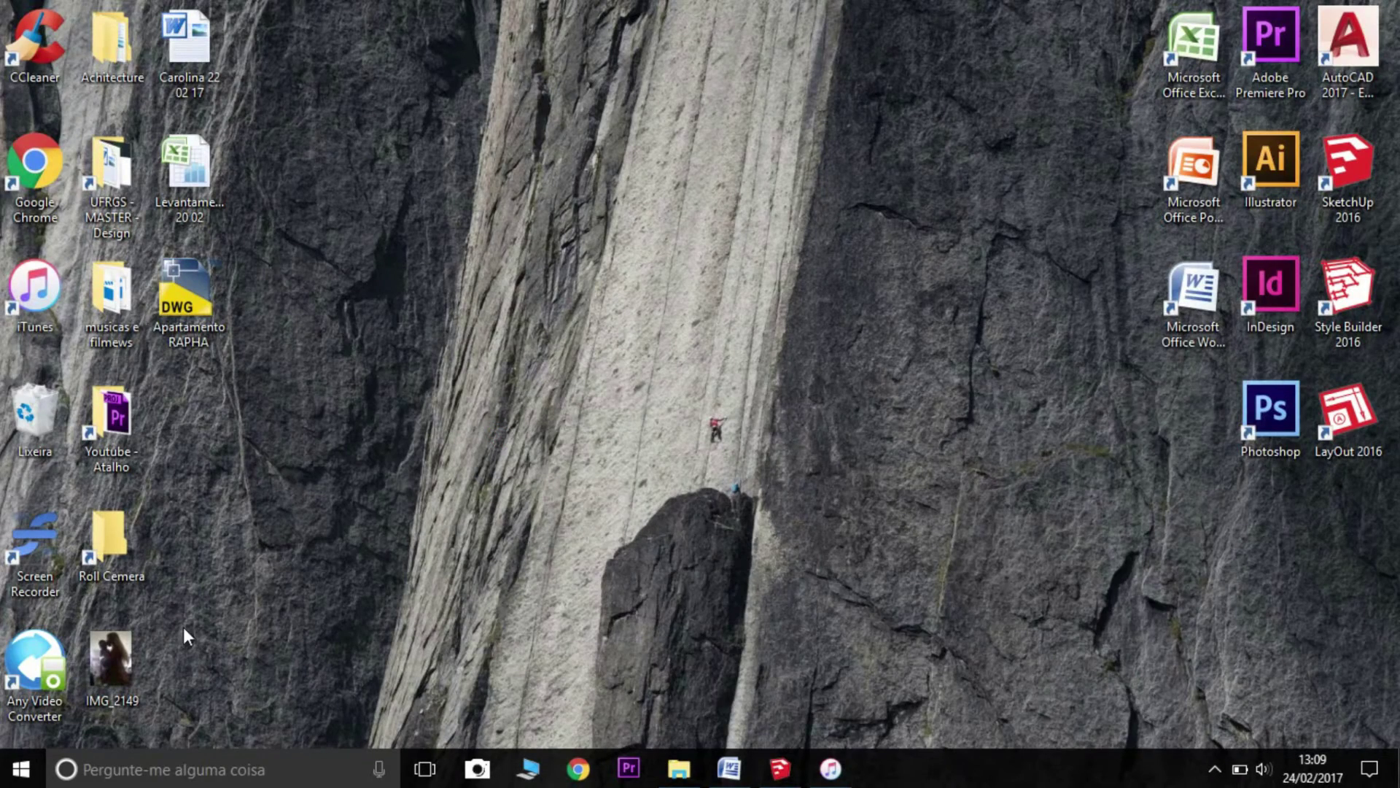
pyautogui.doubleClick(210, 305)
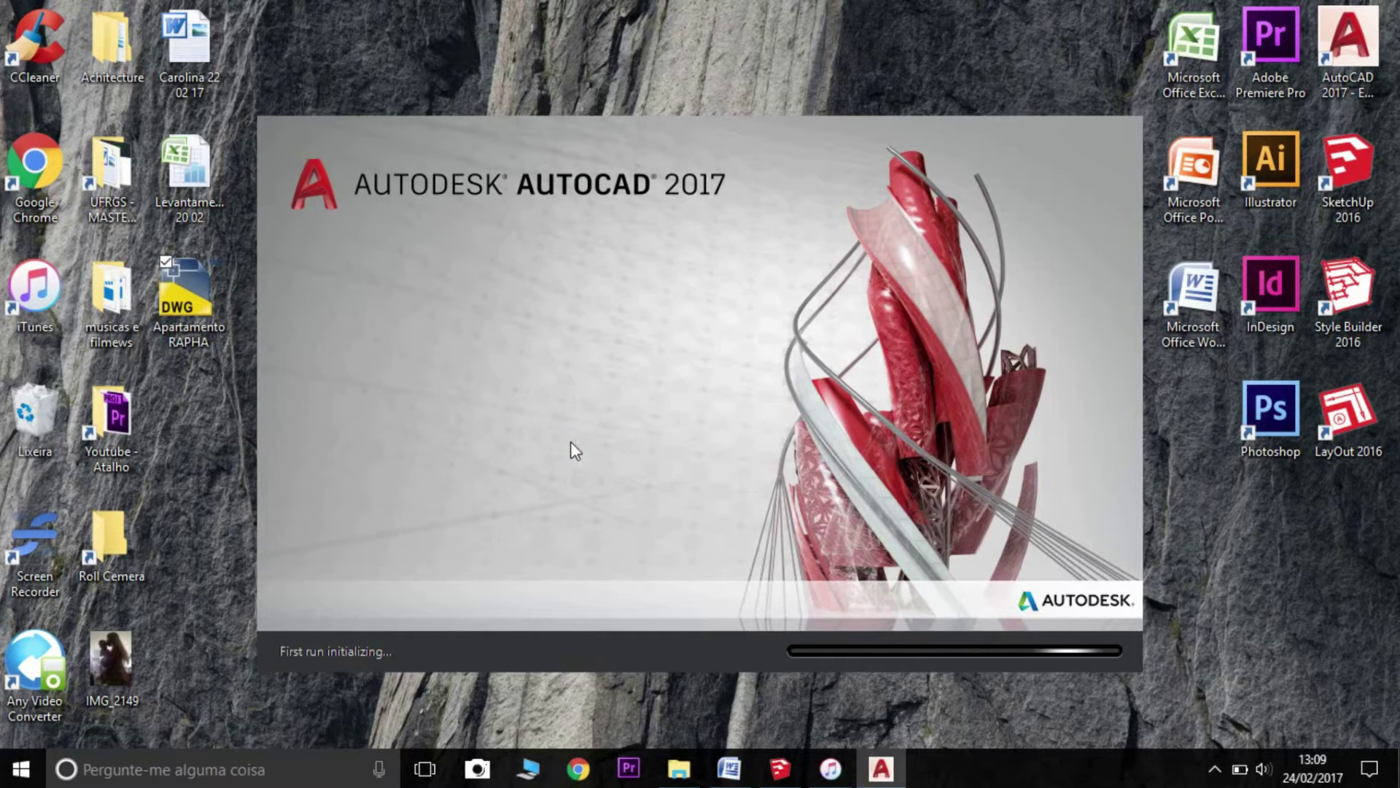
pyautogui.click(779, 761)
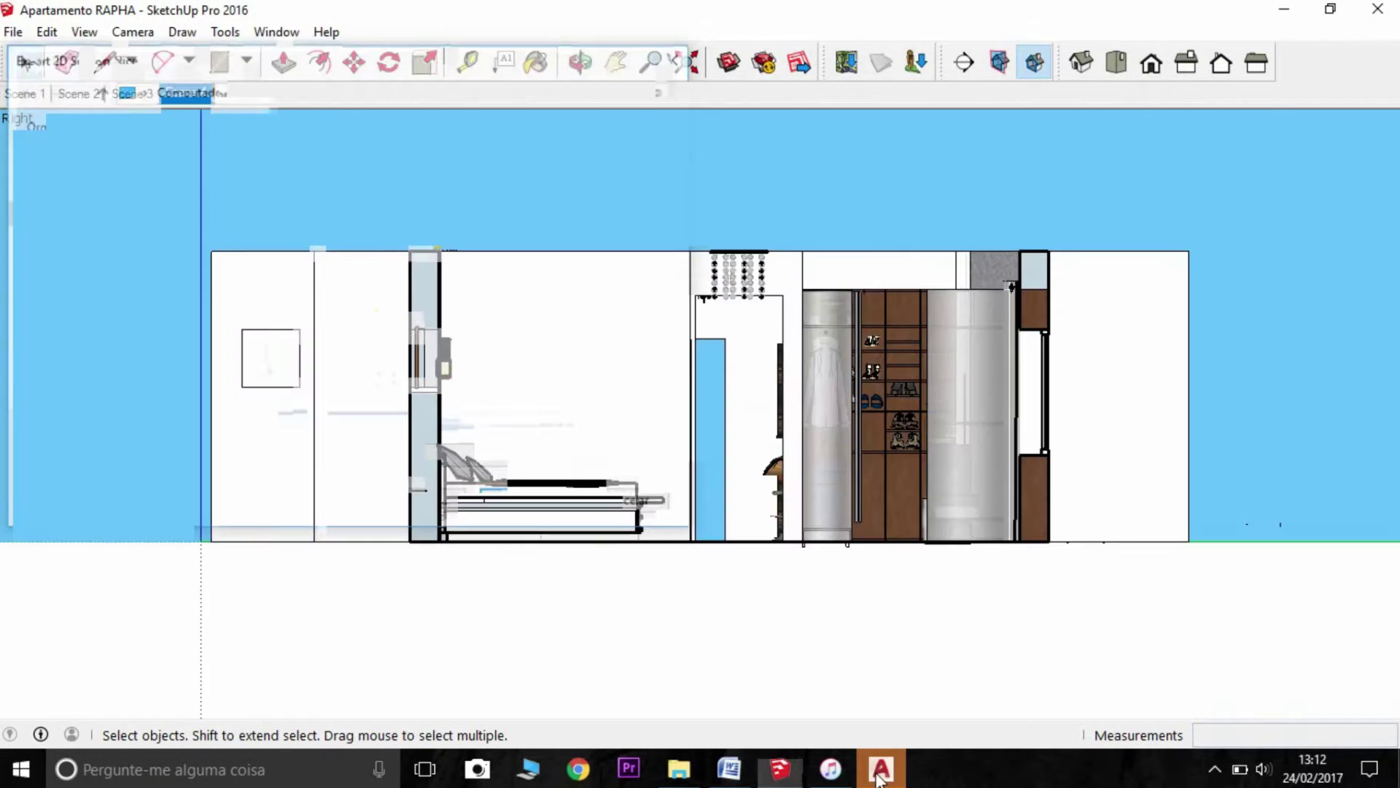
pyautogui.hotkey('alt', 'Tab')
# - Examine the exported floor plan's cut lines, including walls, windows, curtains and furniture, across the different rooms
pyautogui.scroll(-5, 776, 556)
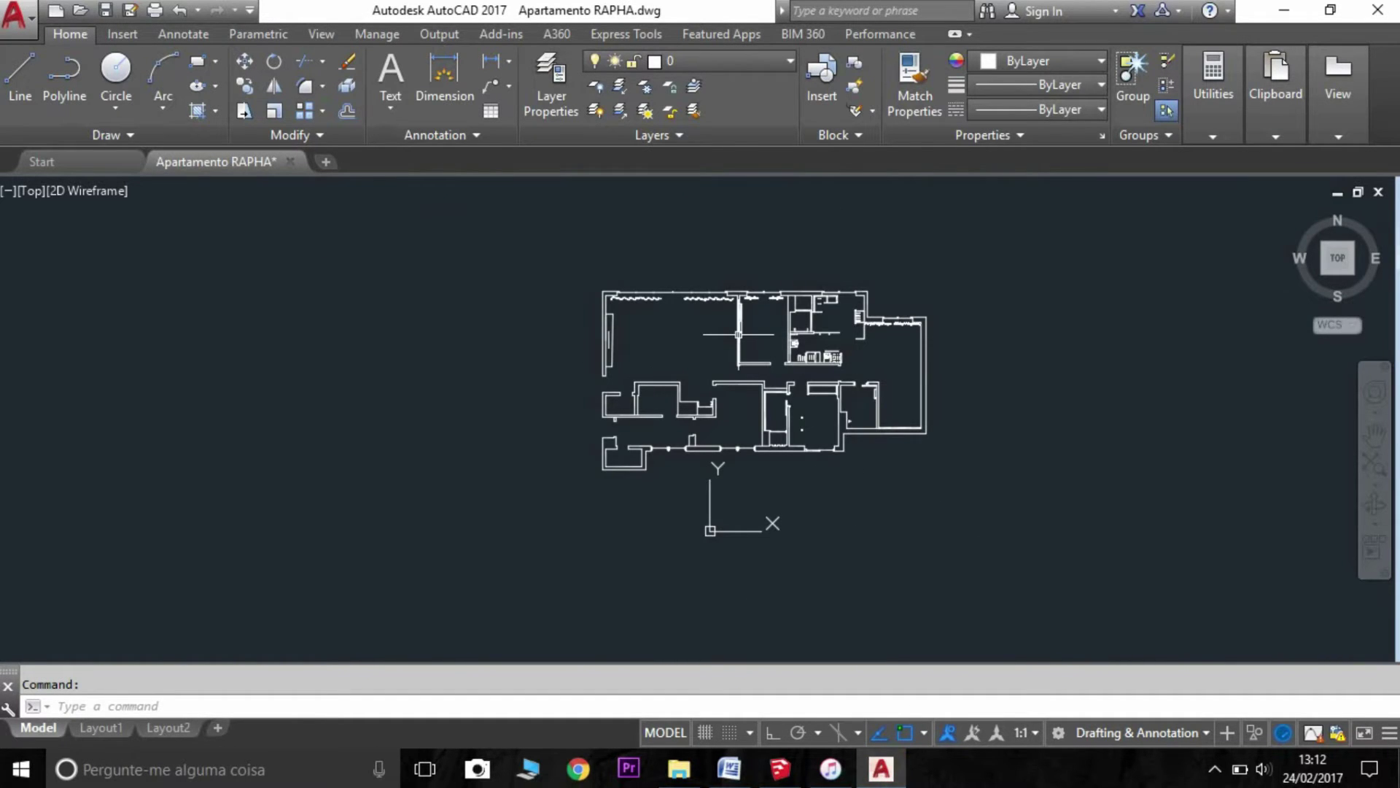
pyautogui.scroll(10, 738, 334)
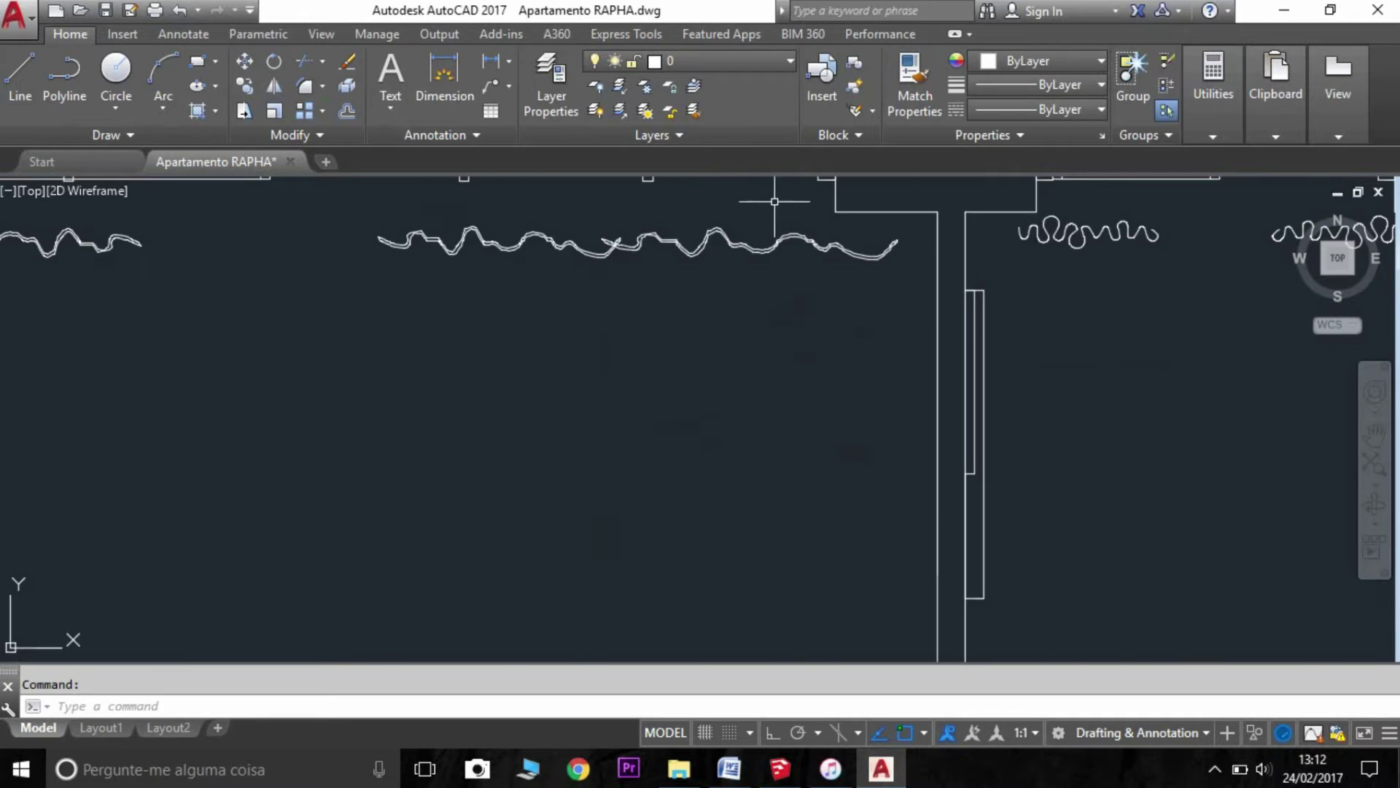
pyautogui.scroll(2, 713, 225)
pyautogui.scroll(-3, 782, 342)
pyautogui.moveTo(788, 310); pyautogui.dragTo(734, 368)
pyautogui.scroll(-1, 717, 437)
pyautogui.press('Escape')
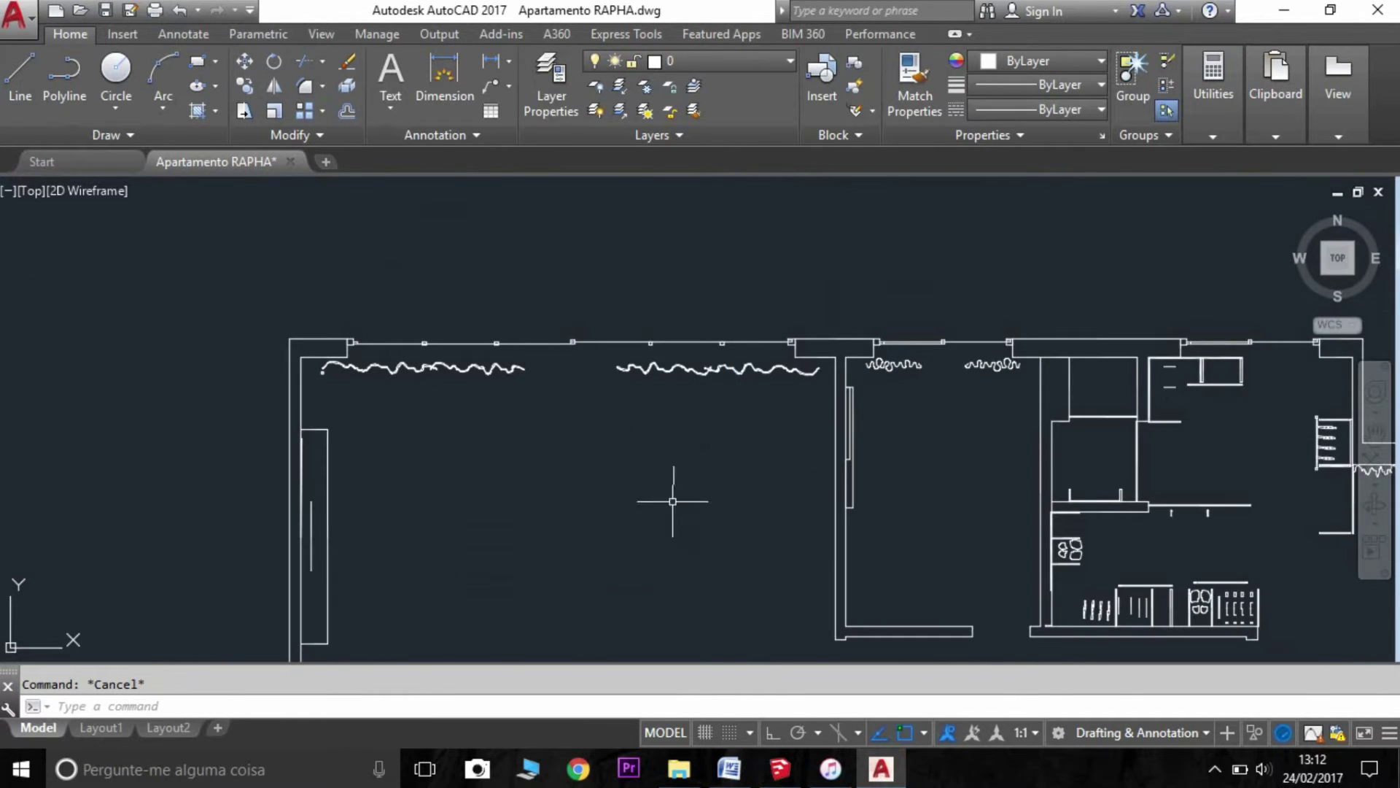
pyautogui.moveTo(673, 501); pyautogui.dragTo(683, 261, button='middle')
pyautogui.moveTo(469, 479); pyautogui.dragTo(319, 300, button='middle')
pyautogui.moveTo(827, 538); pyautogui.dragTo(786, 531, button='middle')
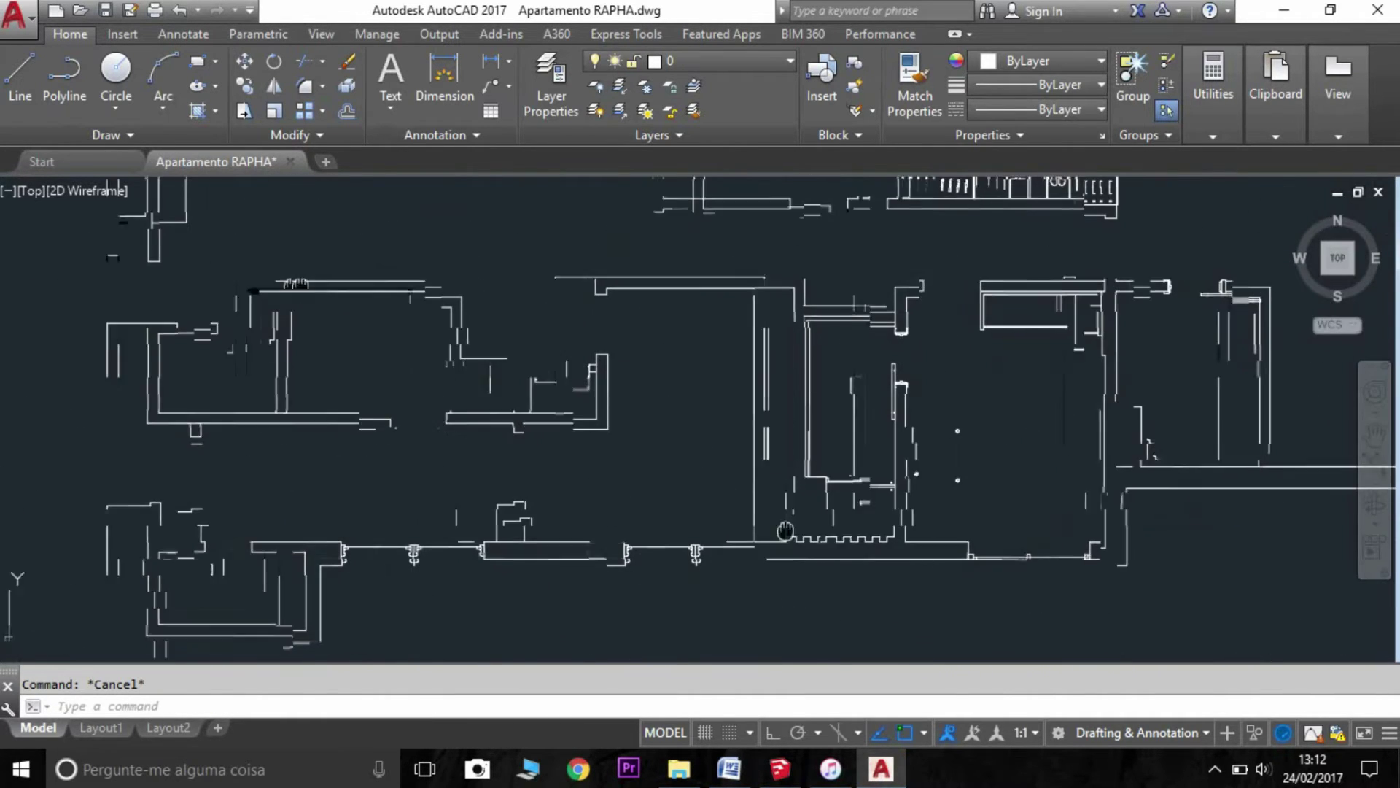
# - Inspect the exported plan's outer wall lines and the shelving and kitchen fixtures along the inner walls at closer range
pyautogui.scroll(8, 683, 553)
pyautogui.scroll(-10, 646, 500)
pyautogui.scroll(2, 789, 519)
pyautogui.click(771, 519)
pyautogui.click(758, 540)
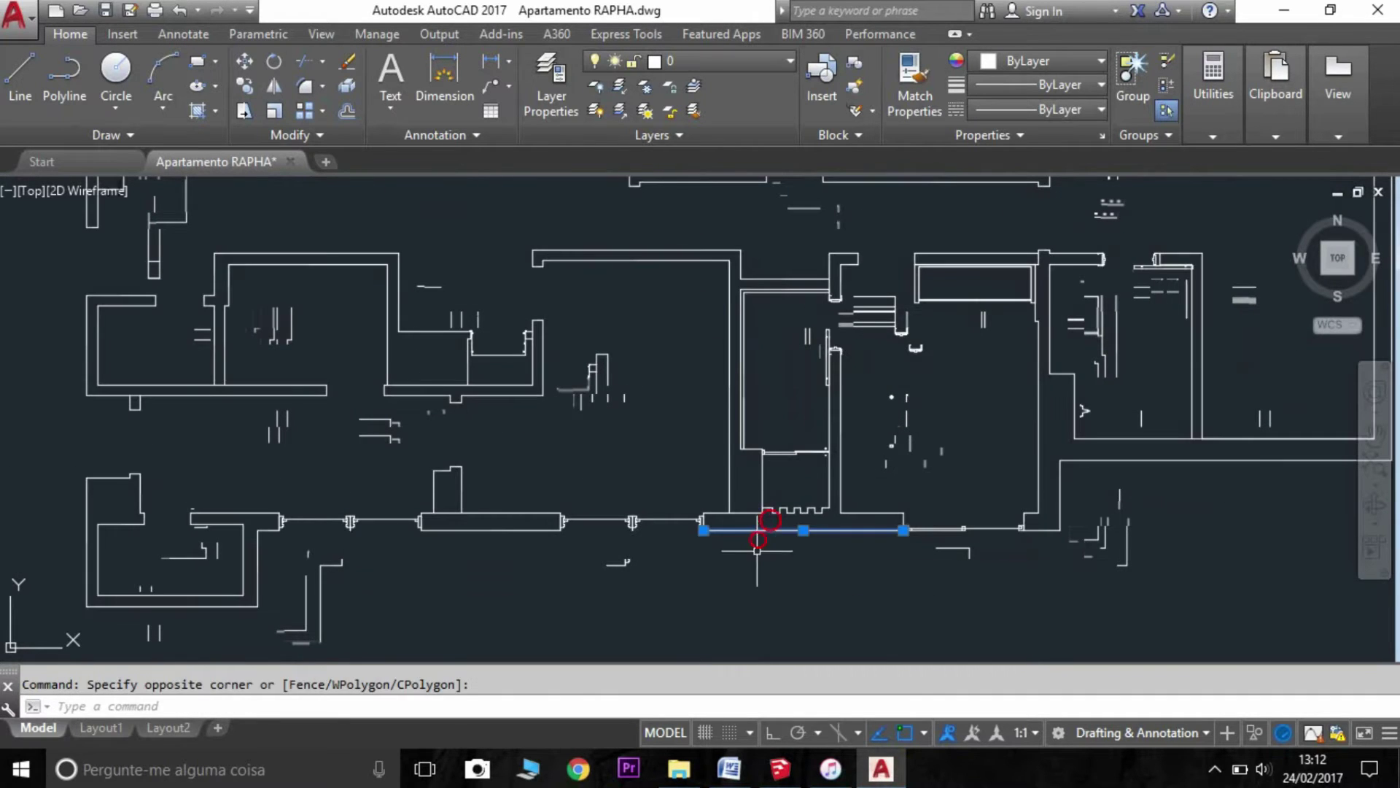
pyautogui.press('Escape')
pyautogui.scroll(-2, 846, 576)
pyautogui.scroll(6, 729, 347)
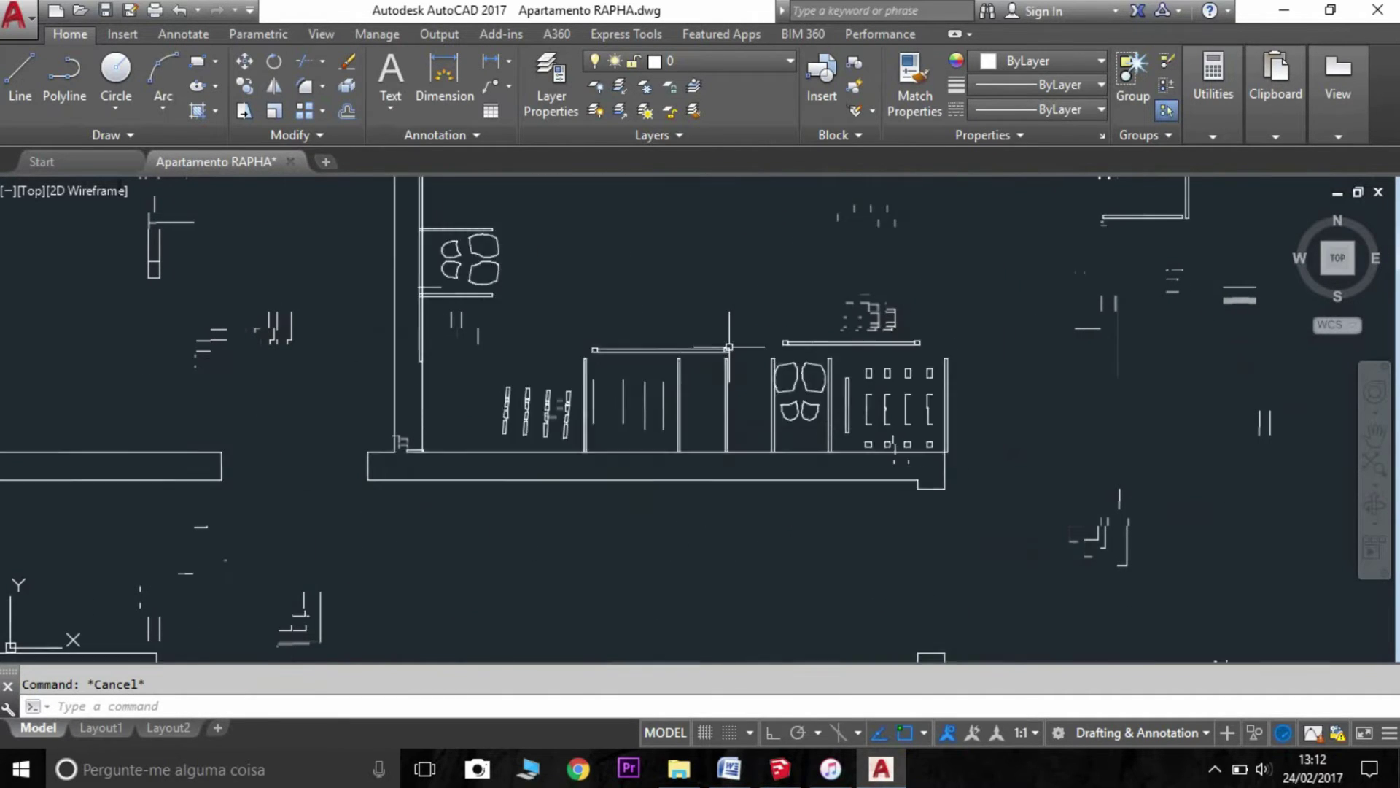
pyautogui.scroll(2, 729, 347)
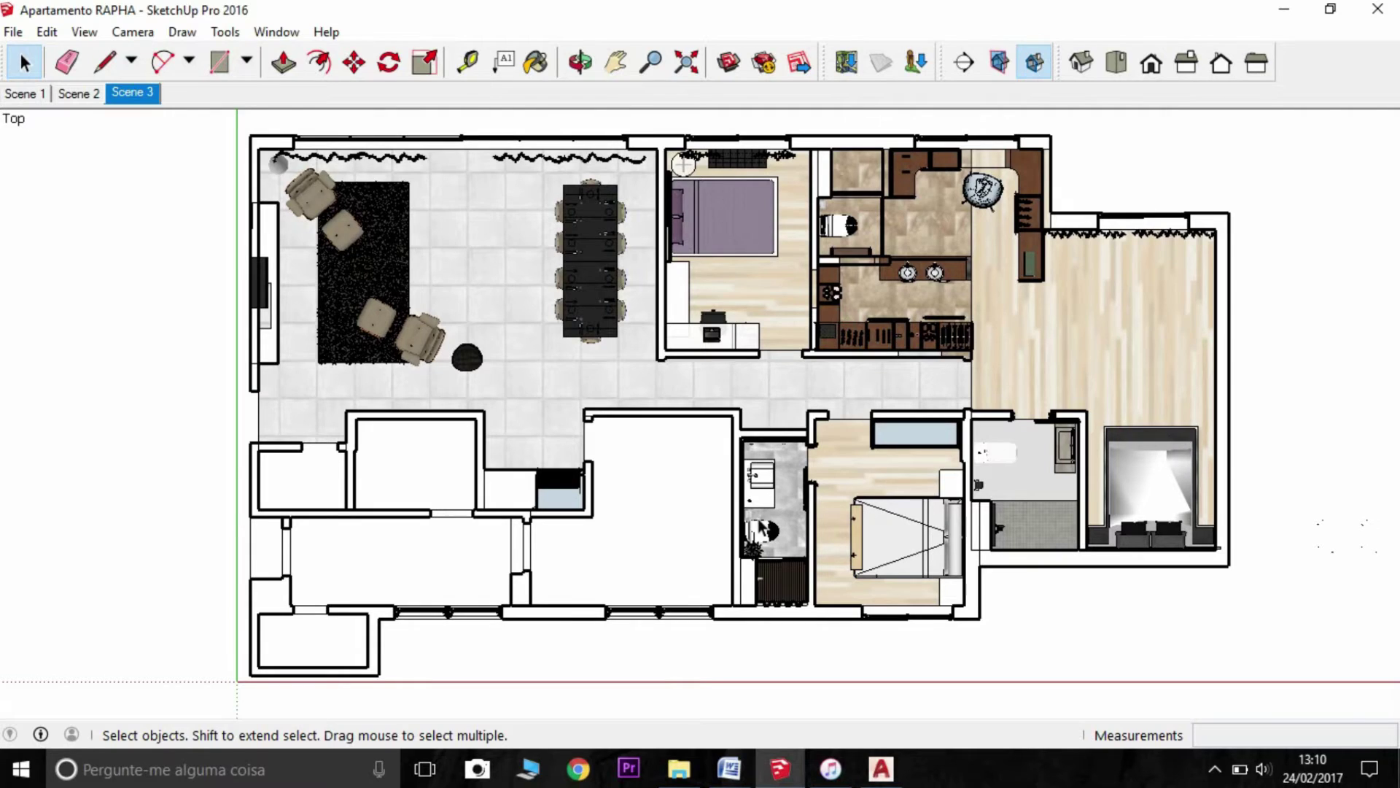
# - In SketchUp, turn off the horizontal section cut and place a vertical section plane on the apartment's end wall beside the origin
pyautogui.moveTo(802, 363); pyautogui.dragTo(886, 149, button='middle')
pyautogui.moveTo(409, 358); pyautogui.dragTo(554, 350, button='middle')
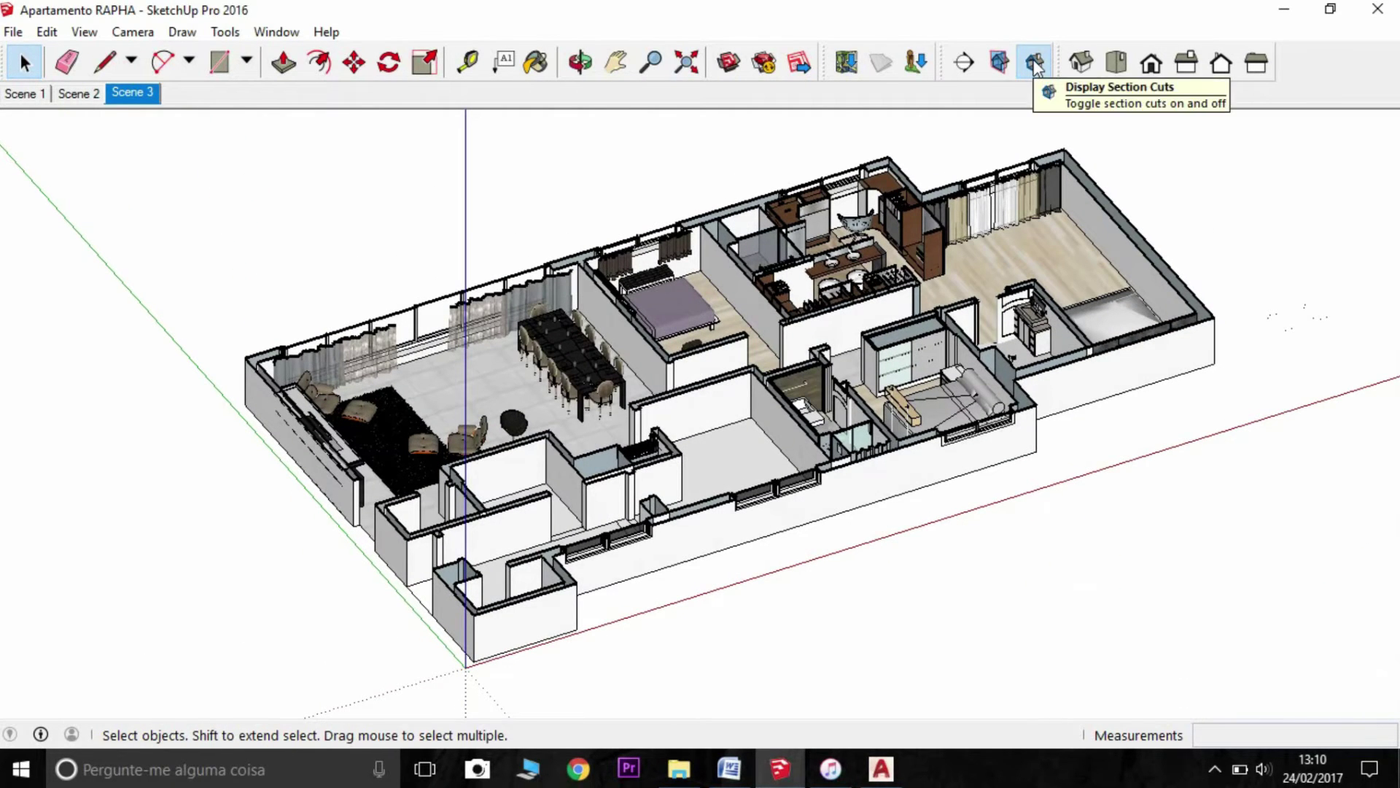
pyautogui.click(1034, 65)
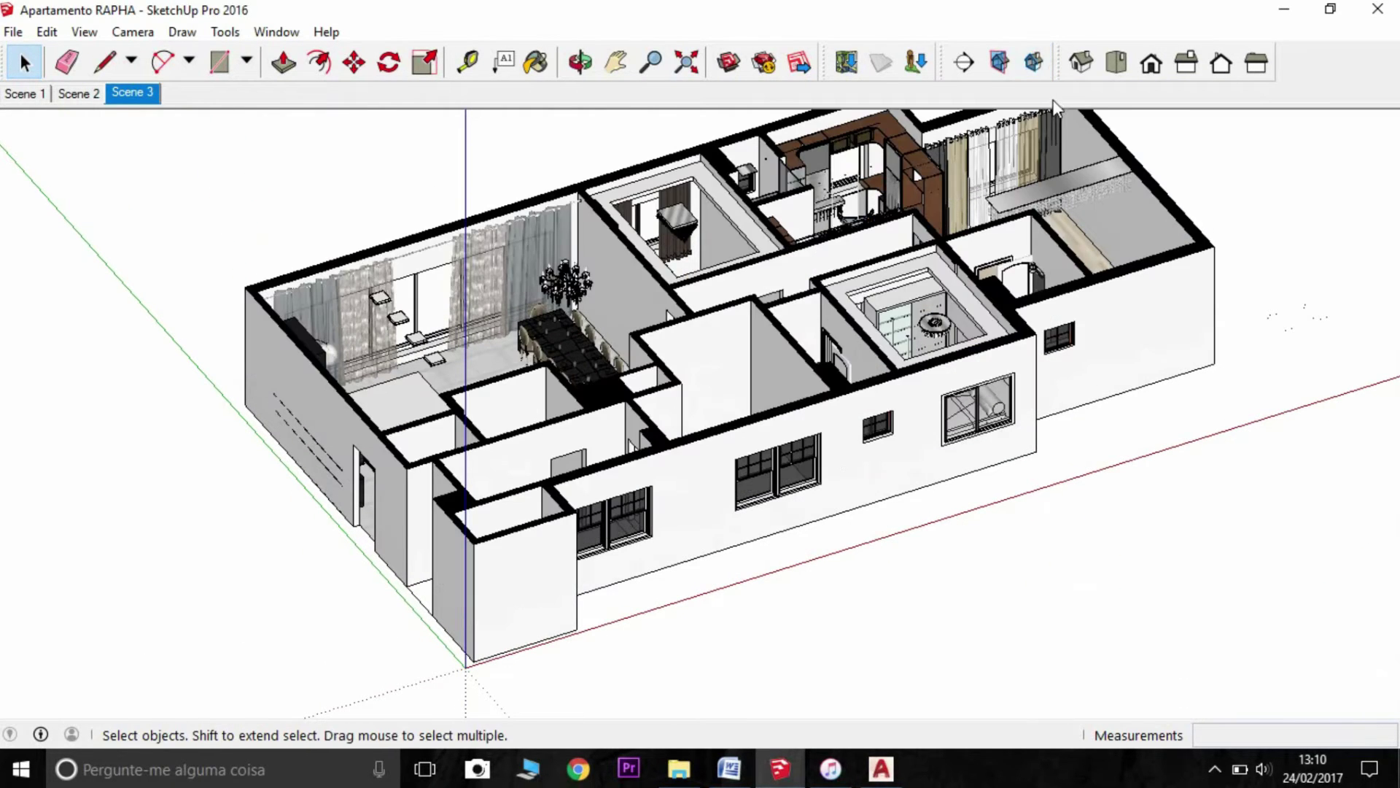
pyautogui.click(964, 63)
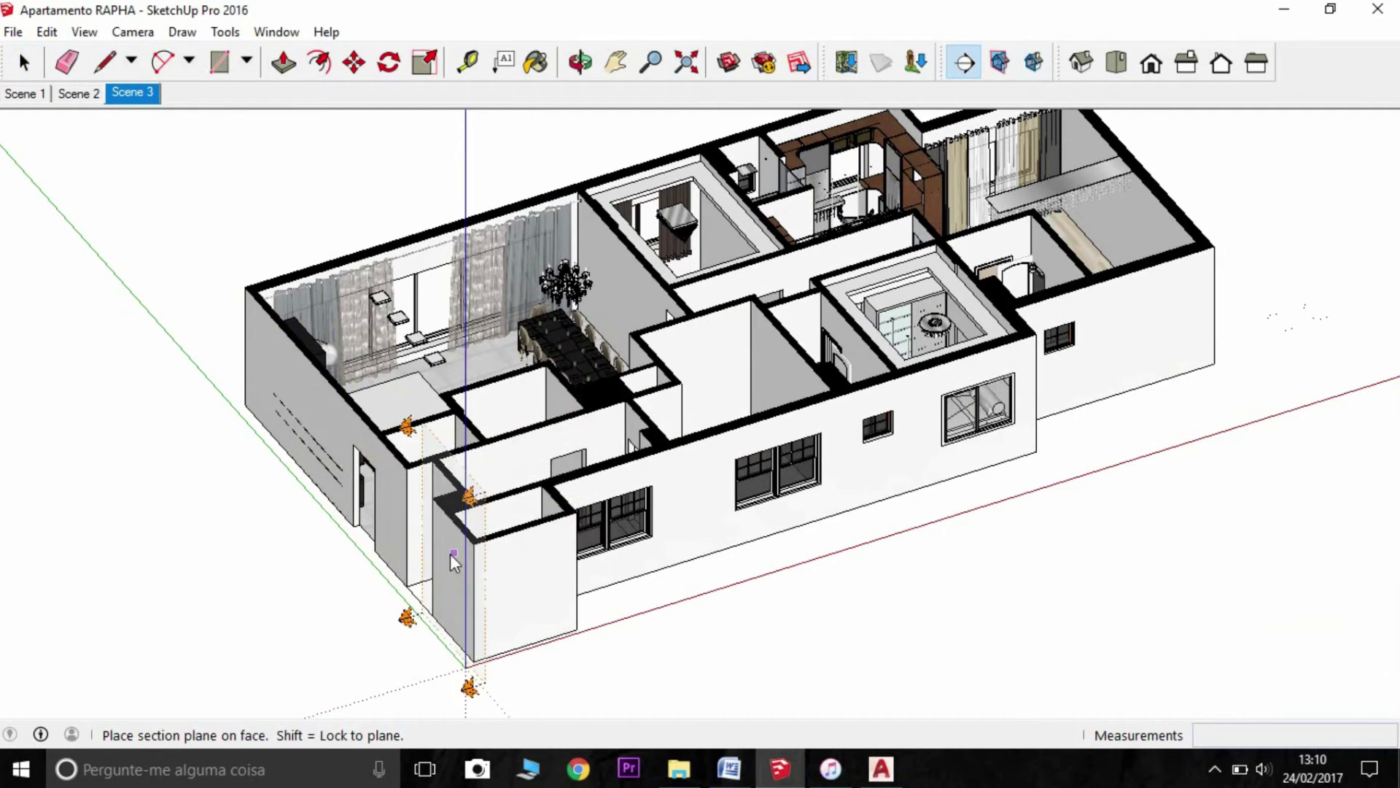
pyautogui.click(502, 661)
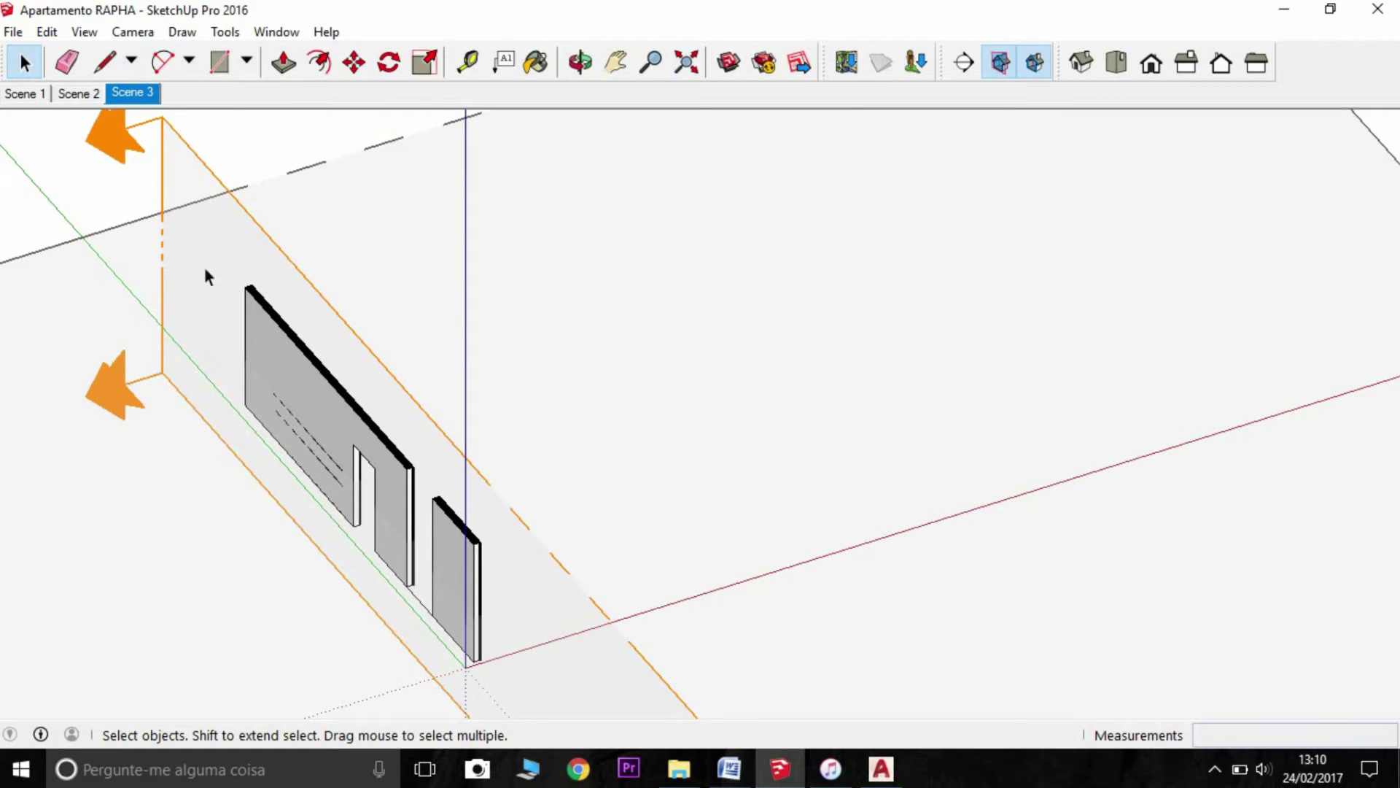
# - Move the vertical section plane along the red axis through the apartment until it cuts the bedroom at the far end
pyautogui.click(174, 151)
pyautogui.scroll(-1, 379, 394)
pyautogui.press('m')
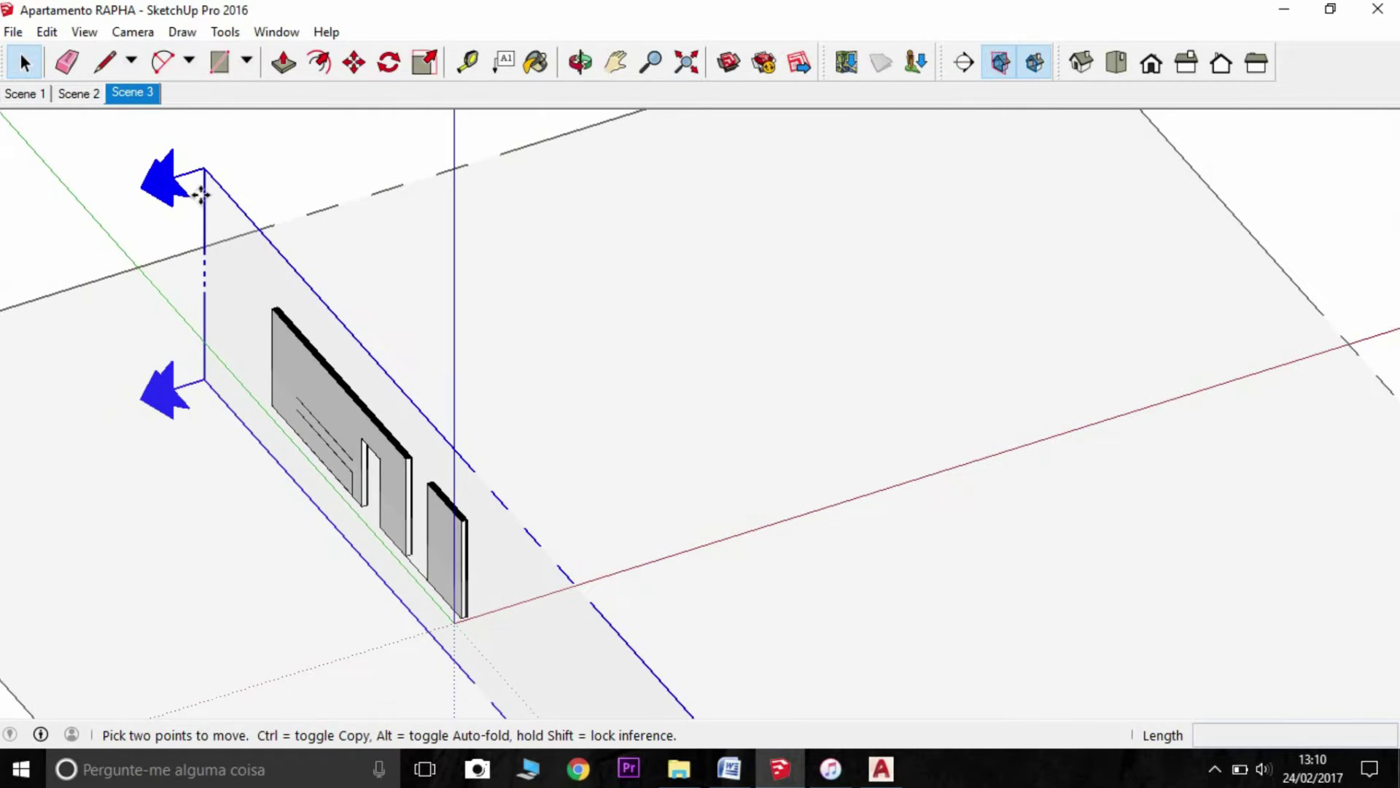
pyautogui.click(224, 202)
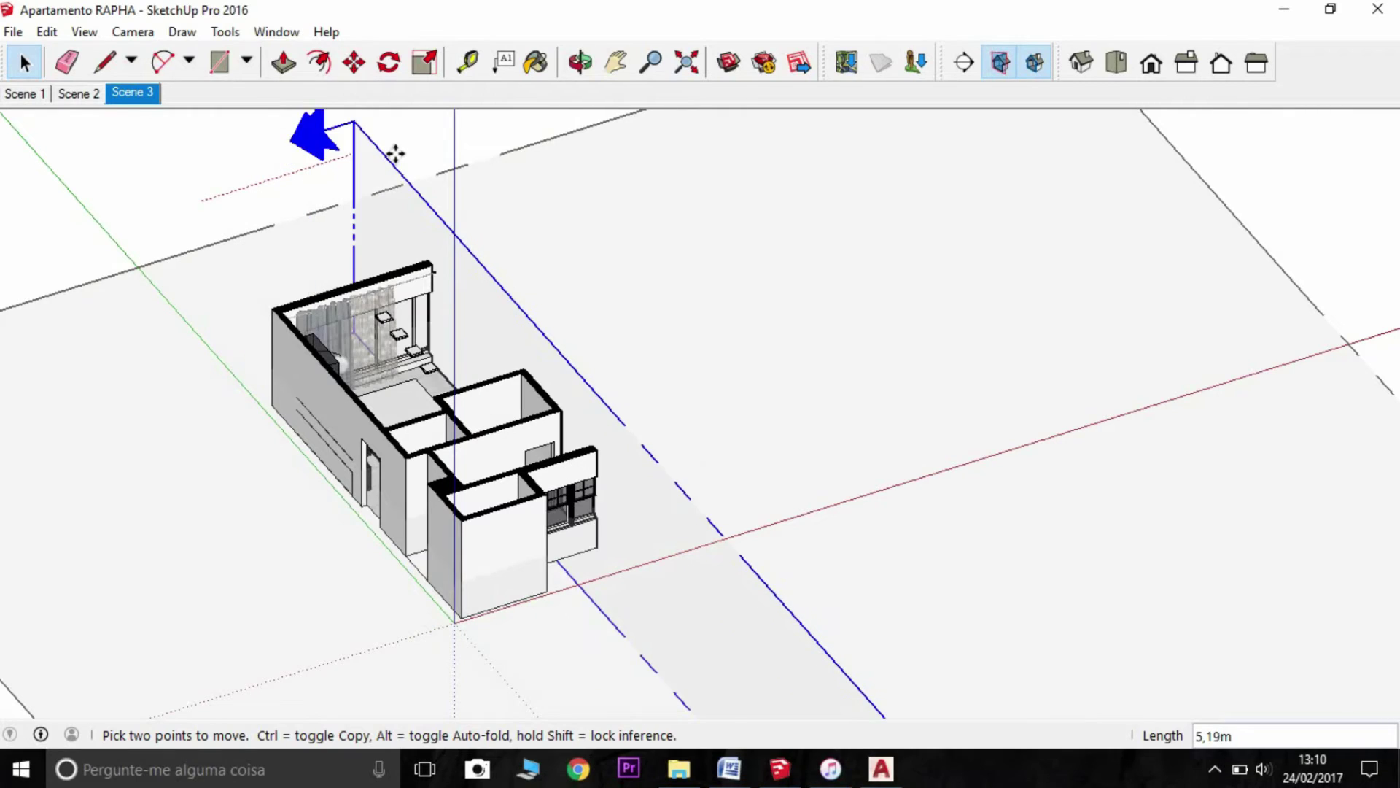
pyautogui.click(494, 213)
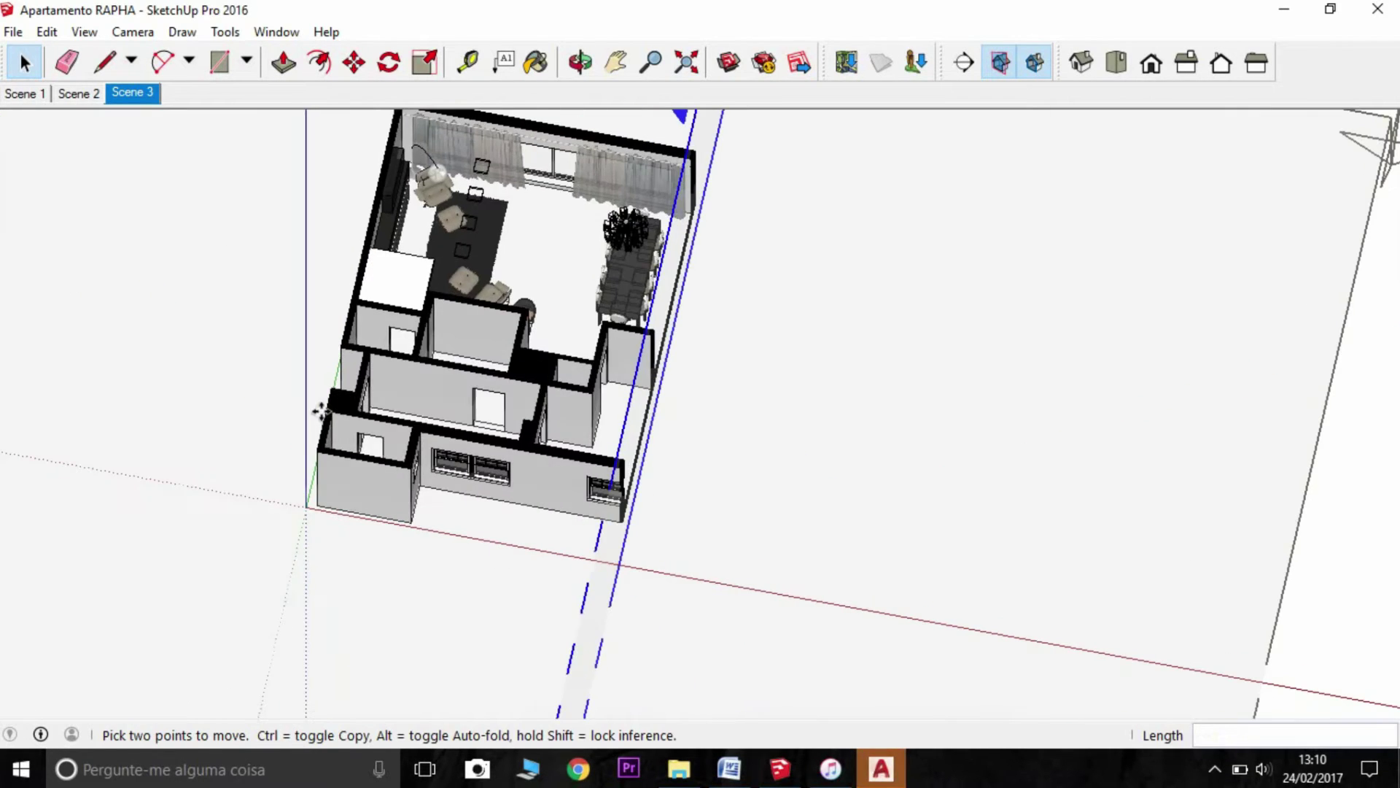
pyautogui.moveTo(826, 323); pyautogui.dragTo(638, 329)
pyautogui.moveTo(998, 437); pyautogui.dragTo(1045, 453)
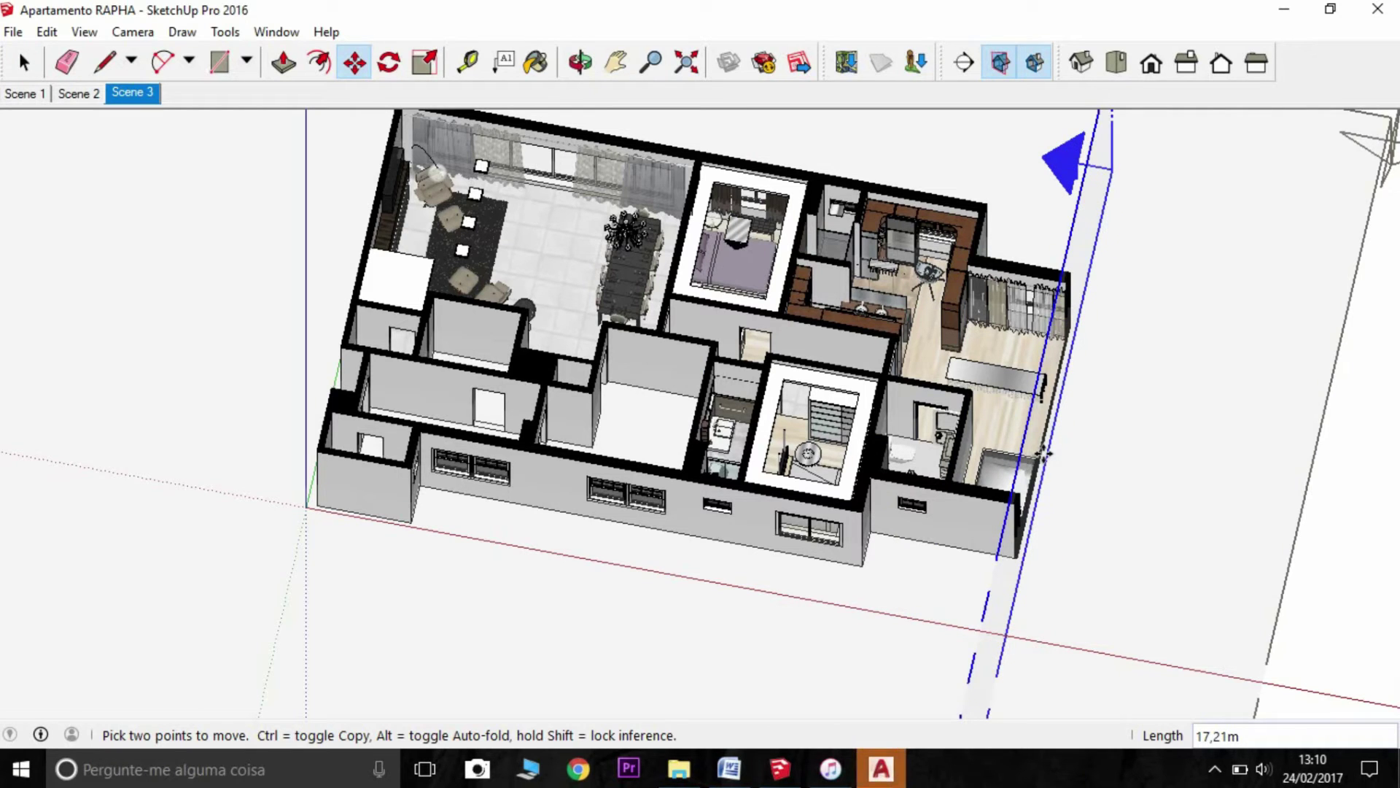
pyautogui.click(1044, 454)
# - Add a scene after Scene 3 showing the bedroom section from its right side
pyautogui.scroll(3, 1145, 525)
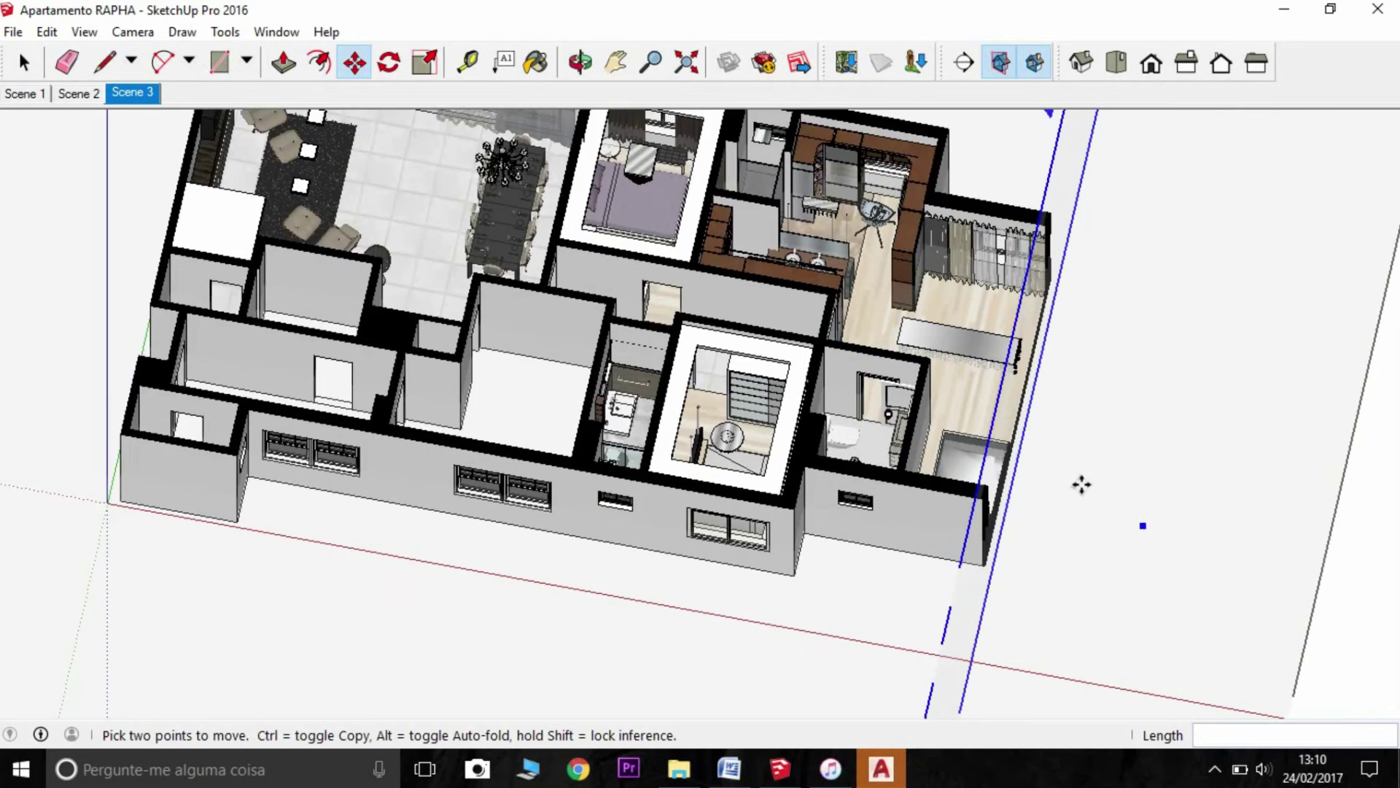
pyautogui.moveTo(1062, 488); pyautogui.dragTo(813, 374, button='middle')
pyautogui.press('m')
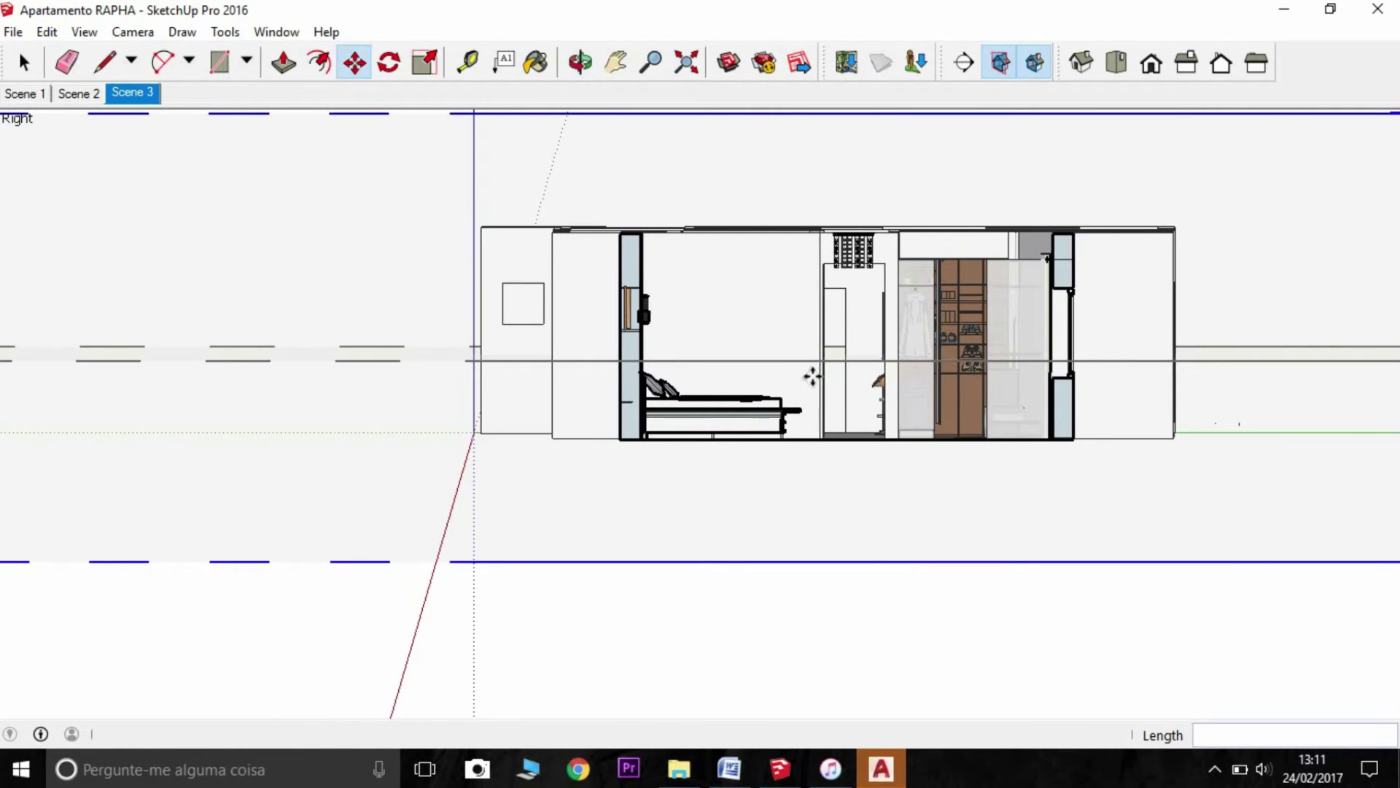
pyautogui.rightClick(134, 95)
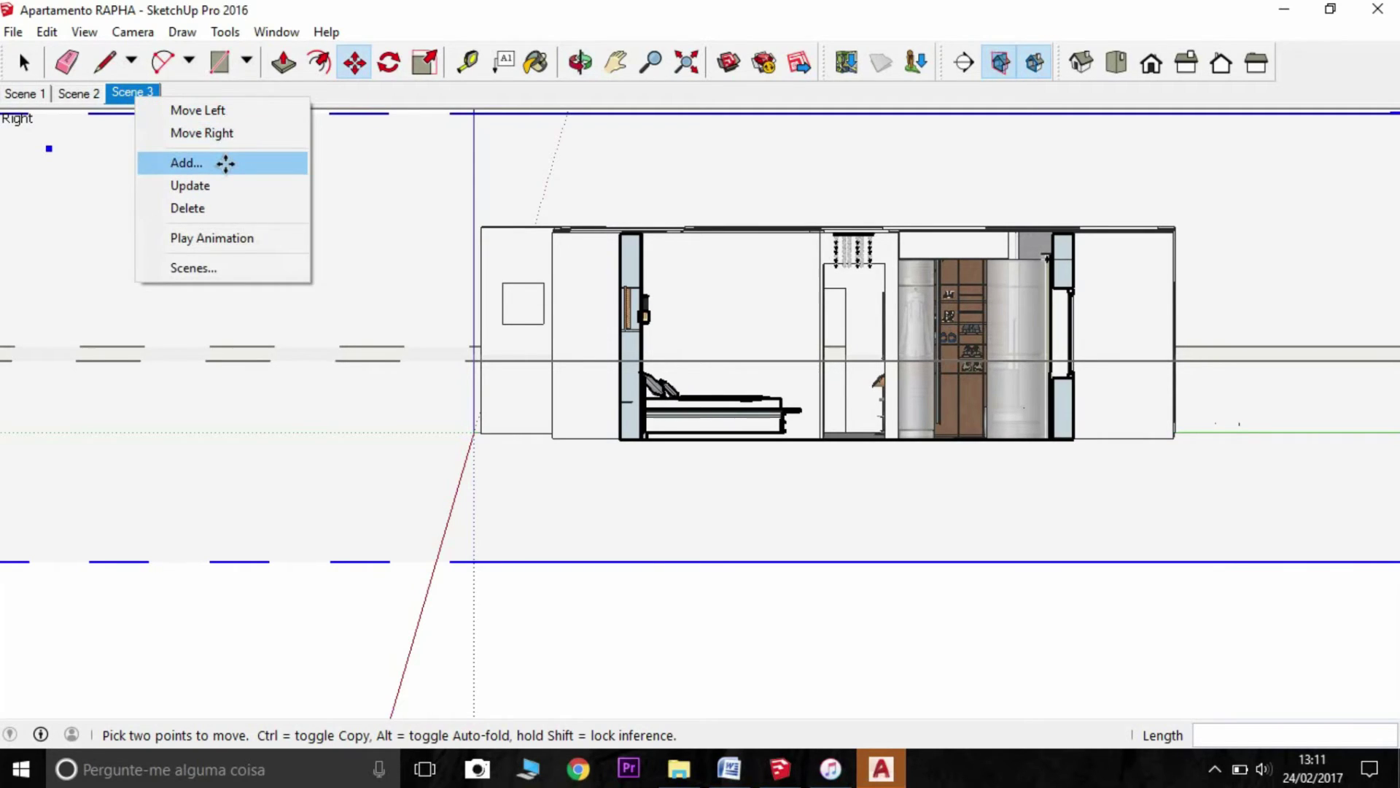
pyautogui.click(226, 163)
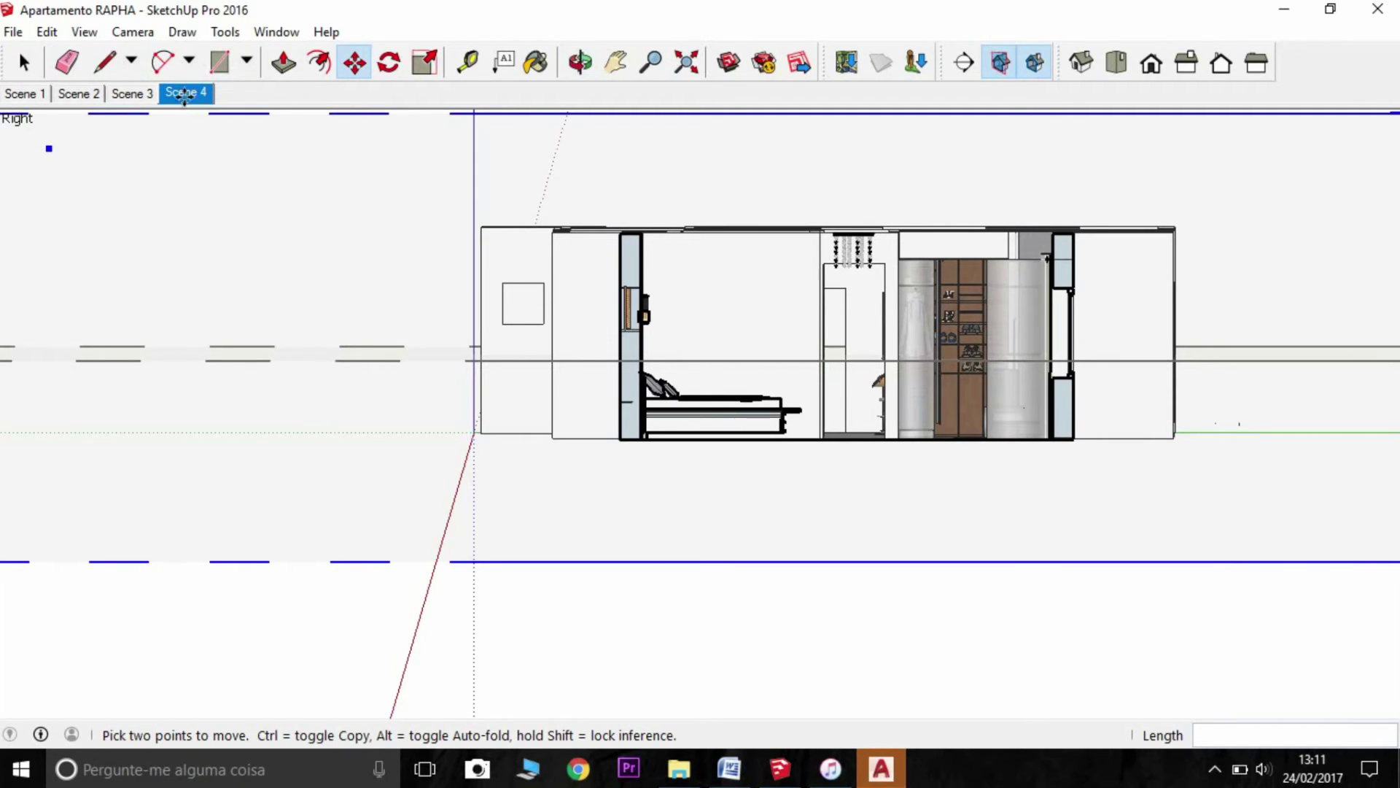
# - Set the camera to the standard Right view and frame the whole bedroom section
pyautogui.click(1153, 66)
pyautogui.click(1187, 66)
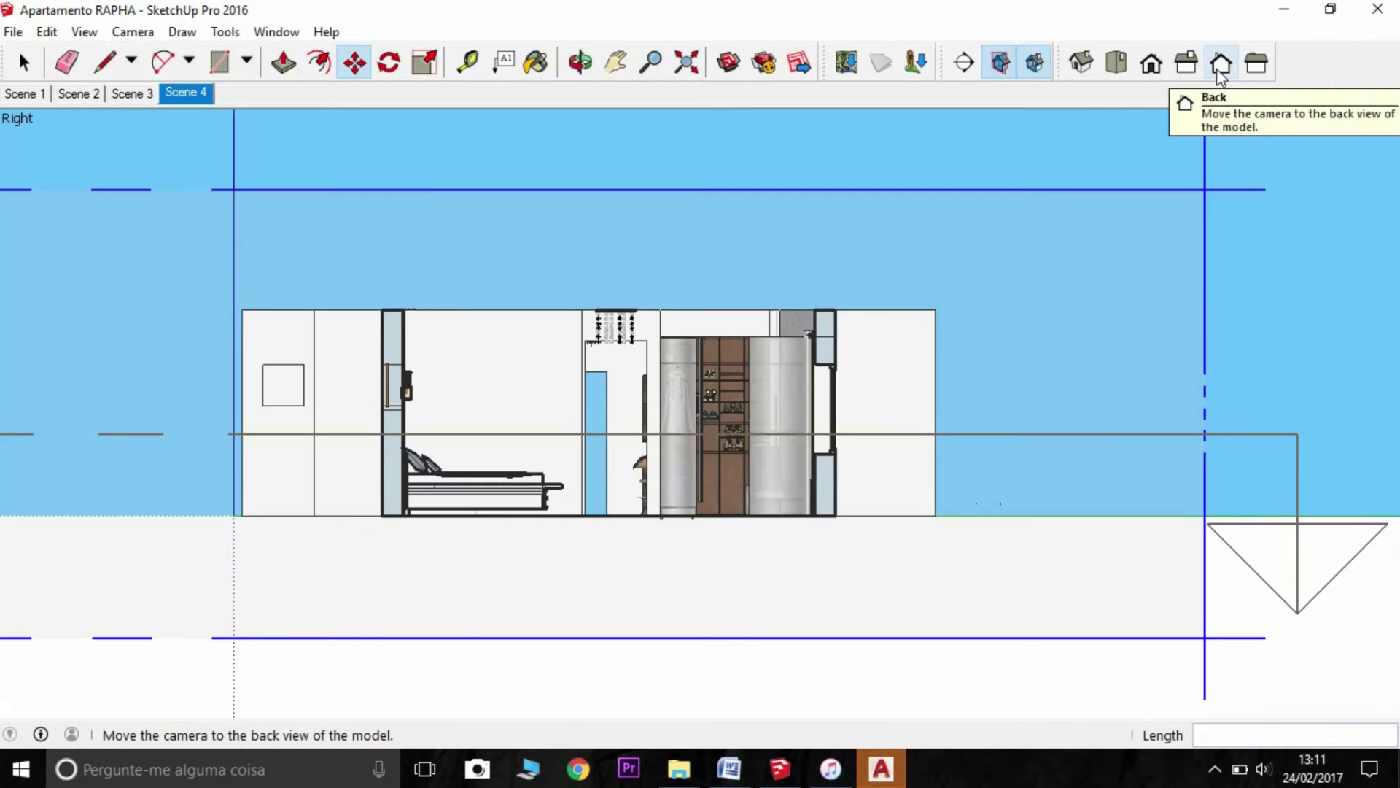
pyautogui.click(1219, 64)
pyautogui.click(1186, 67)
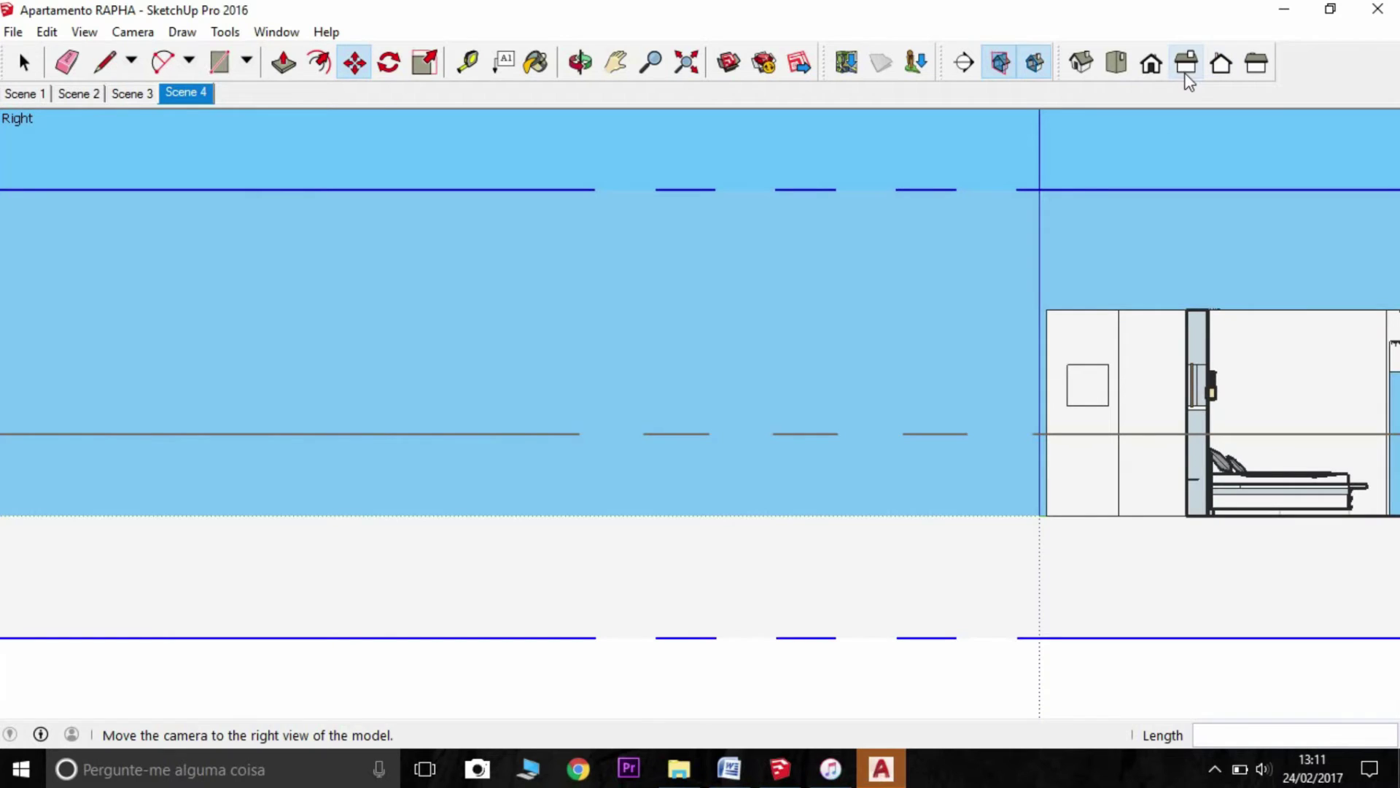
pyautogui.keyDown('shift'); pyautogui.moveTo(1035, 346); pyautogui.dragTo(393, 324, button='middle'); pyautogui.keyUp('shift')
pyautogui.scroll(2, 912, 394)
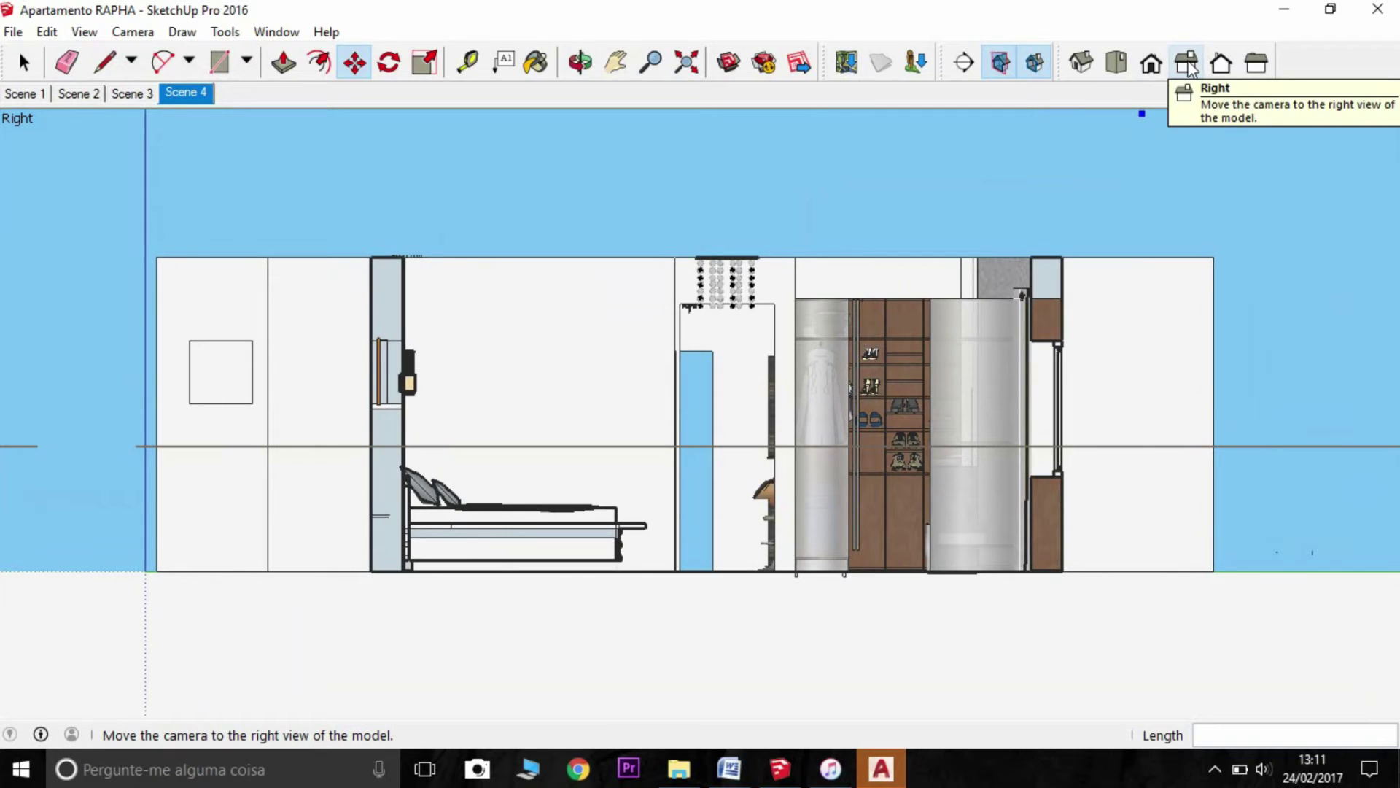
pyautogui.click(1188, 62)
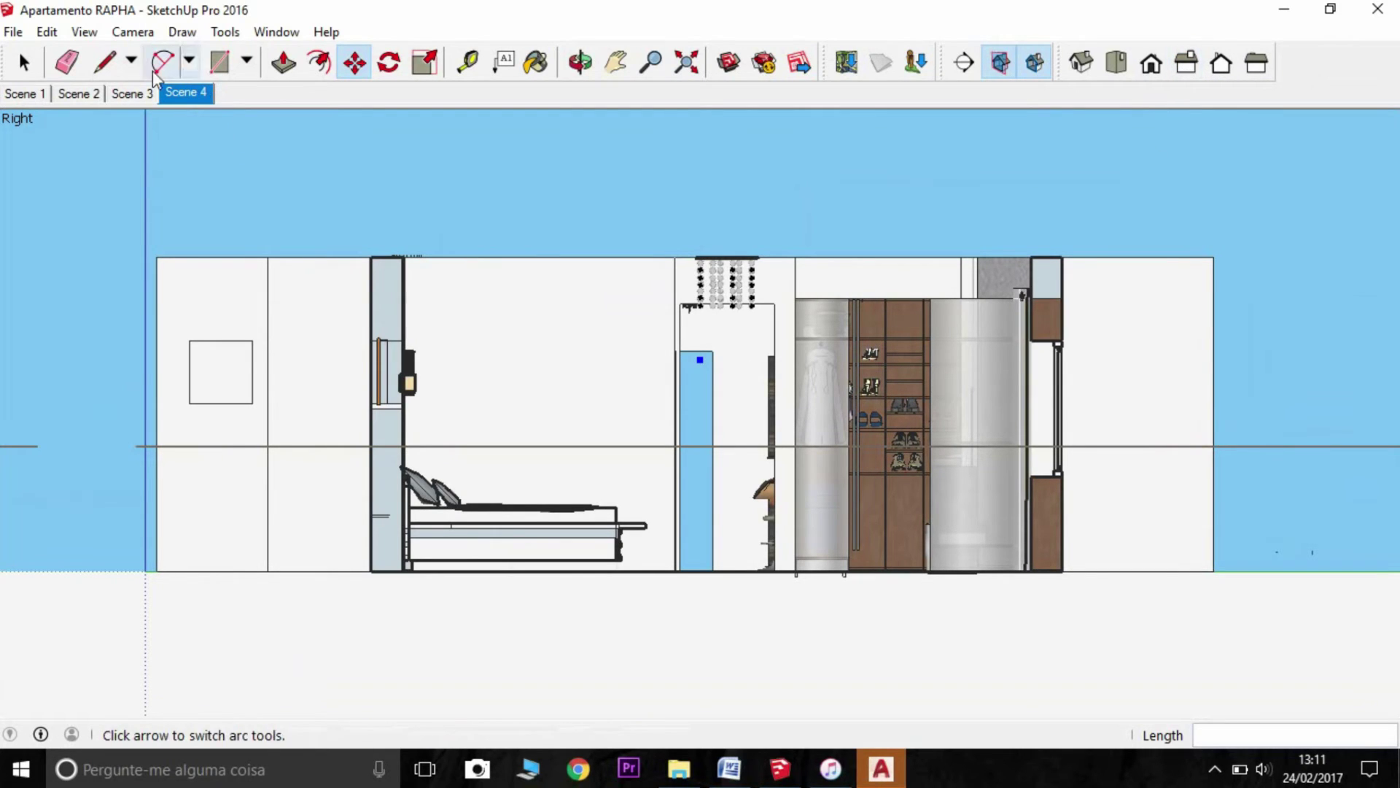
pyautogui.click(85, 32)
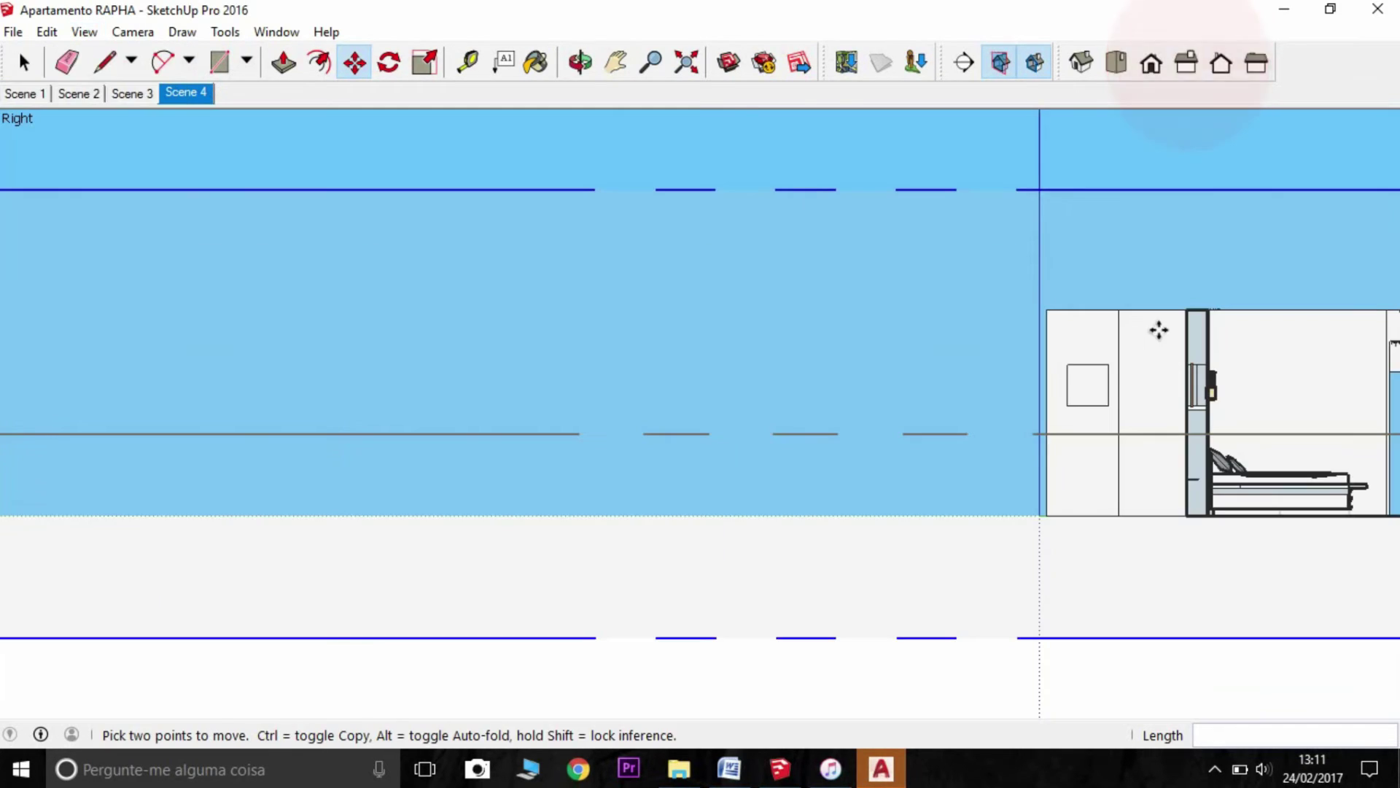
pyautogui.keyDown('shift'); pyautogui.moveTo(1031, 344); pyautogui.dragTo(301, 306, button='middle'); pyautogui.keyUp('shift')
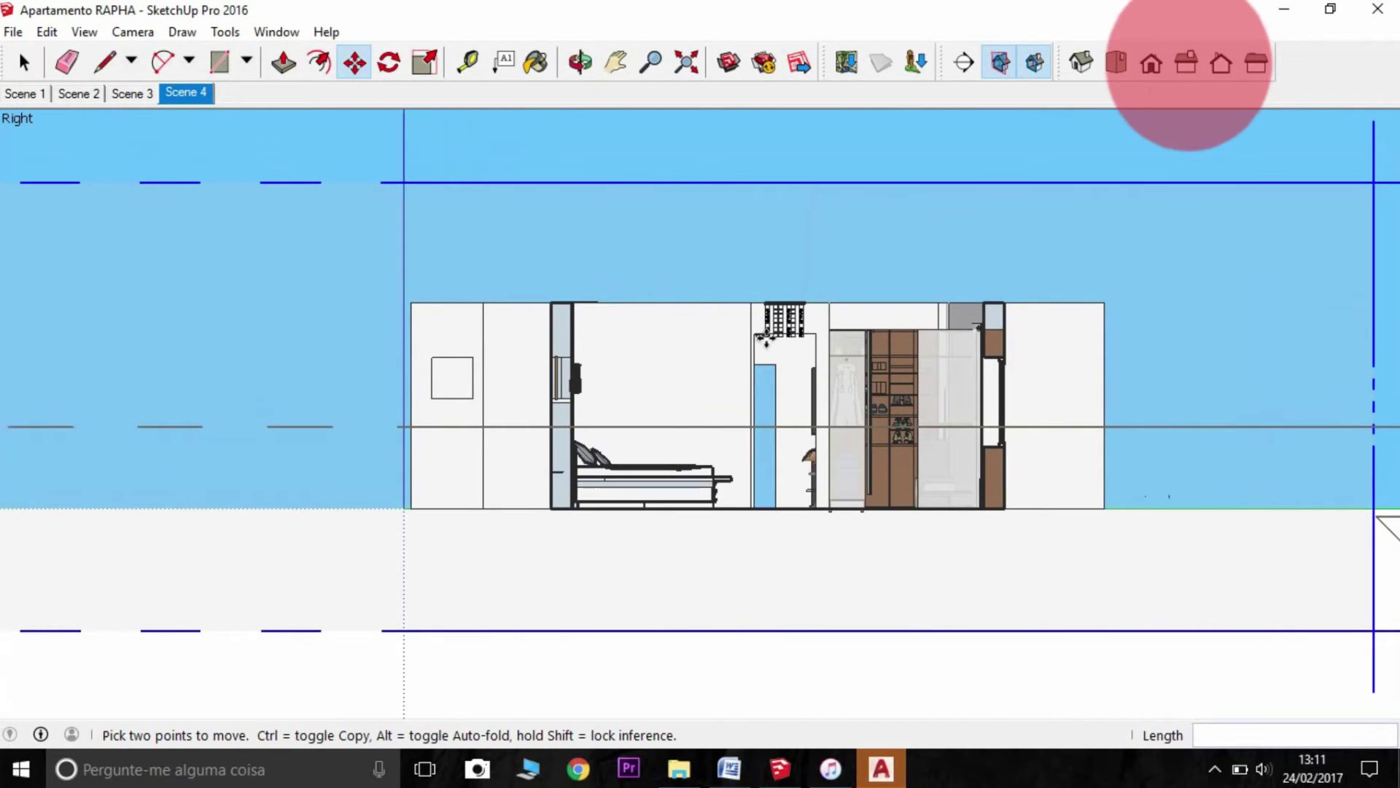
pyautogui.scroll(3, 875, 392)
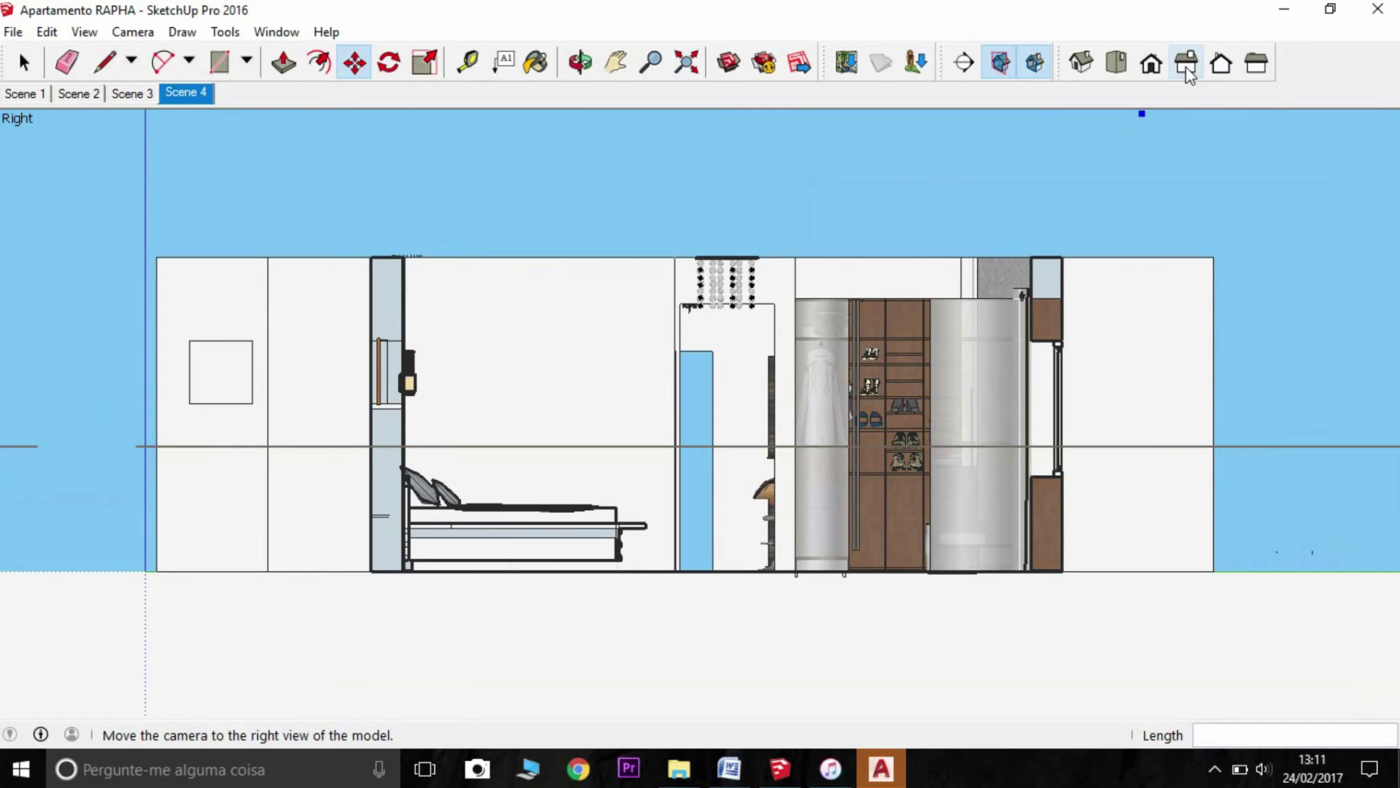
# - Switch the camera to Perspective and return to Parallel Projection to compare how the section is displayed
pyautogui.click(85, 31)
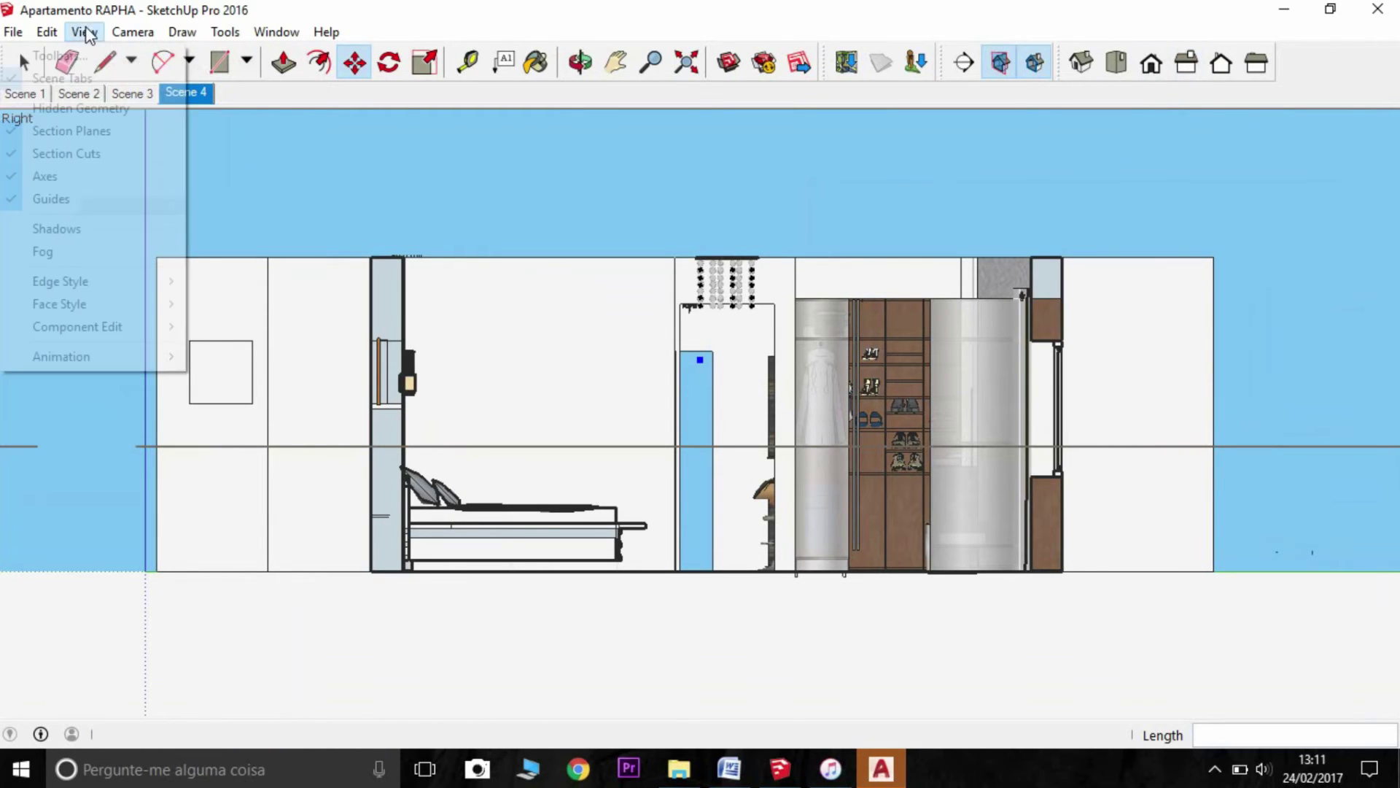
pyautogui.moveTo(123, 304)
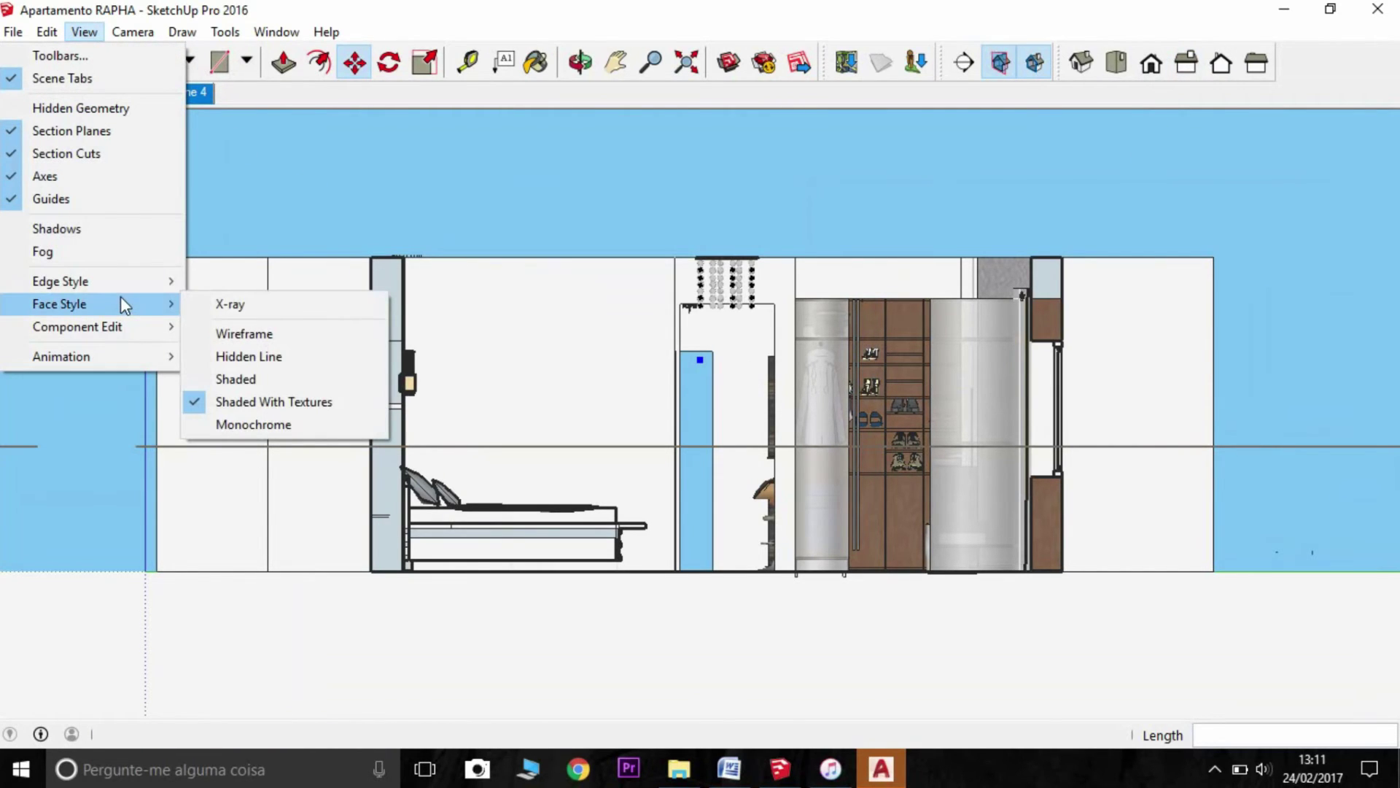
pyautogui.moveTo(132, 31)
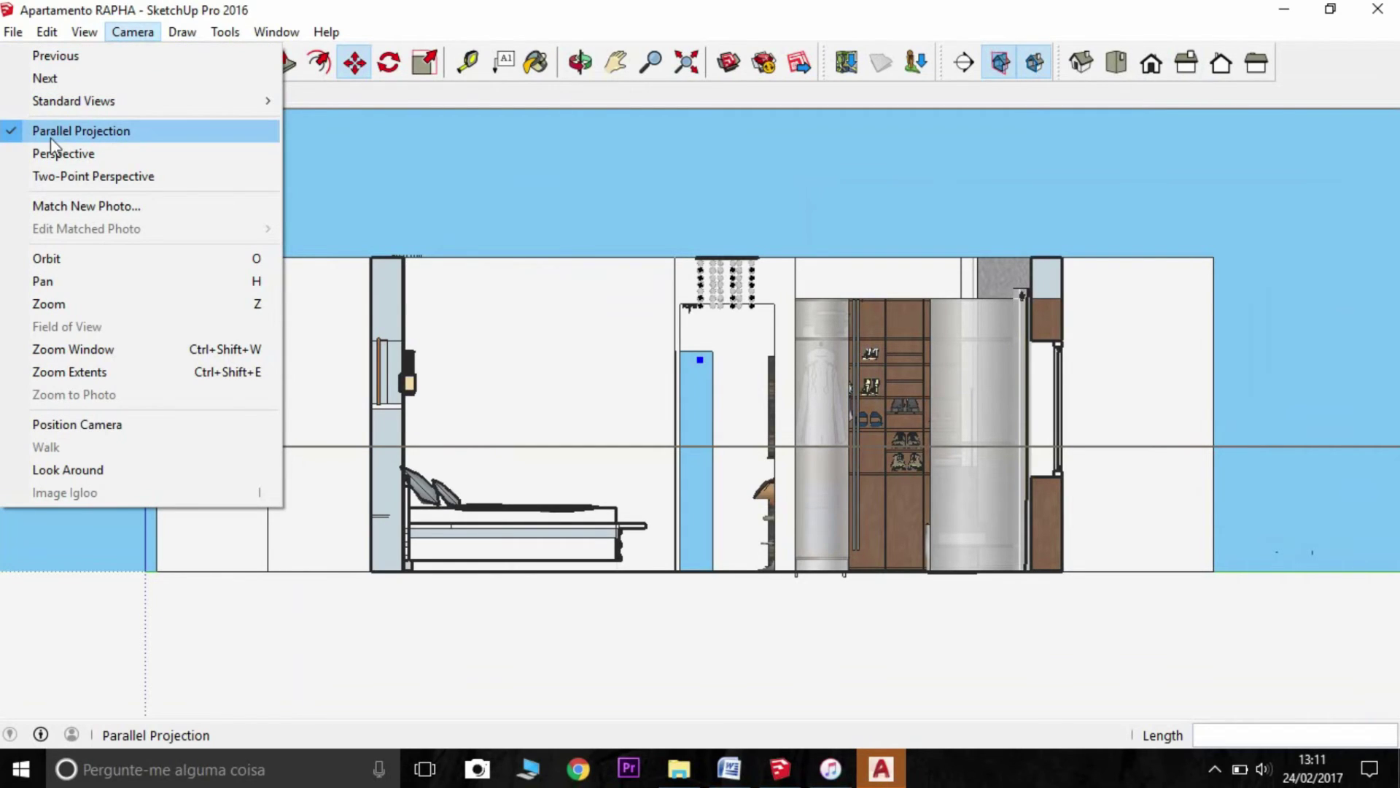
pyautogui.click(141, 153)
pyautogui.scroll(5, 761, 472)
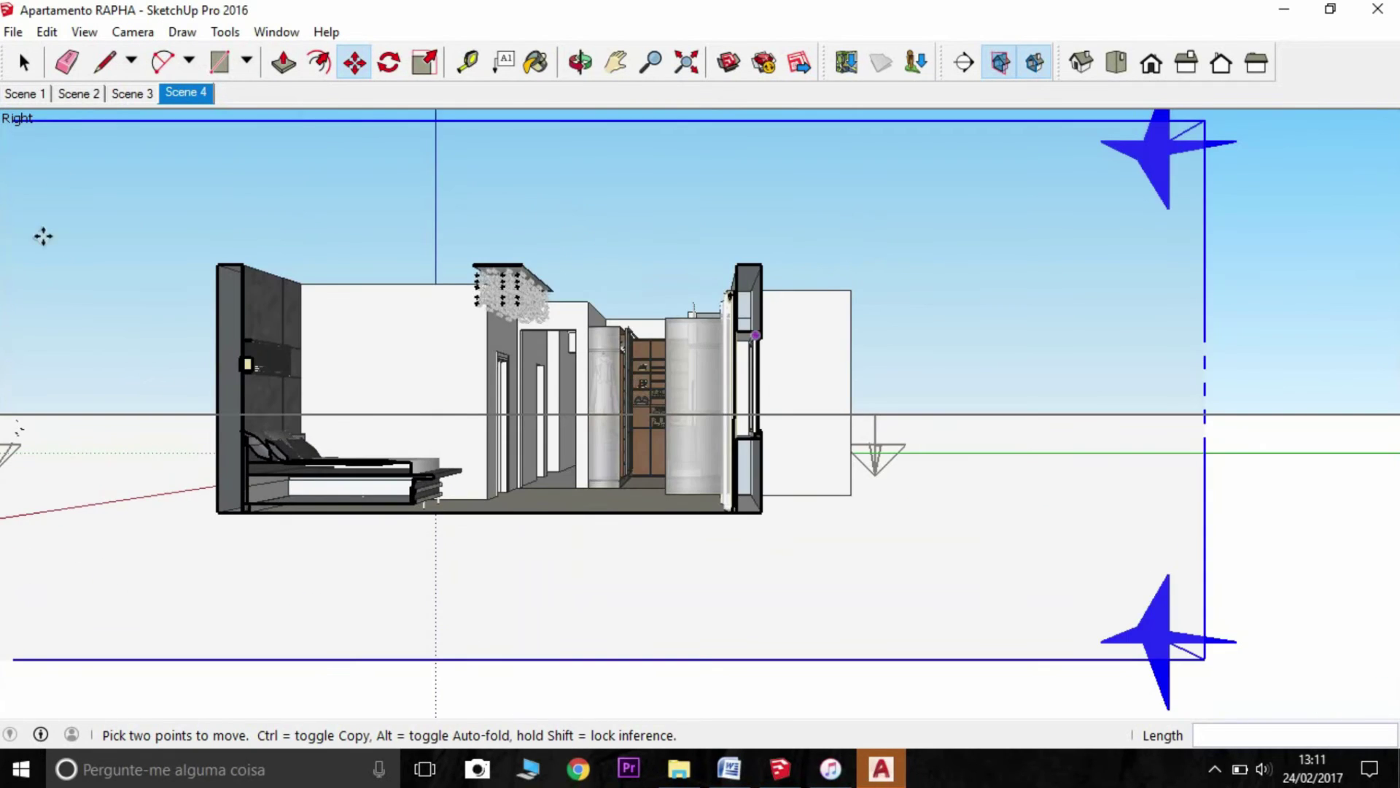
pyautogui.scroll(2, 431, 222)
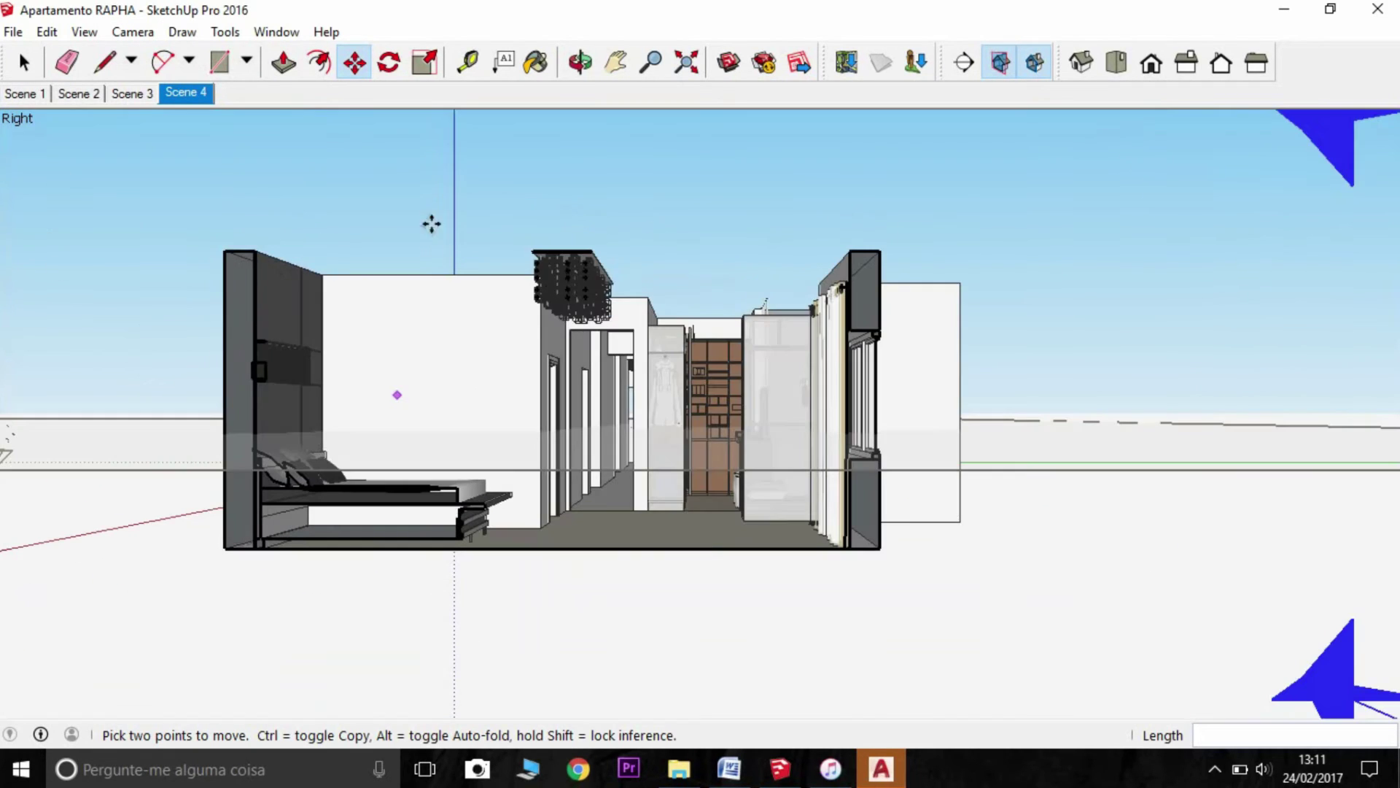
pyautogui.click(89, 32)
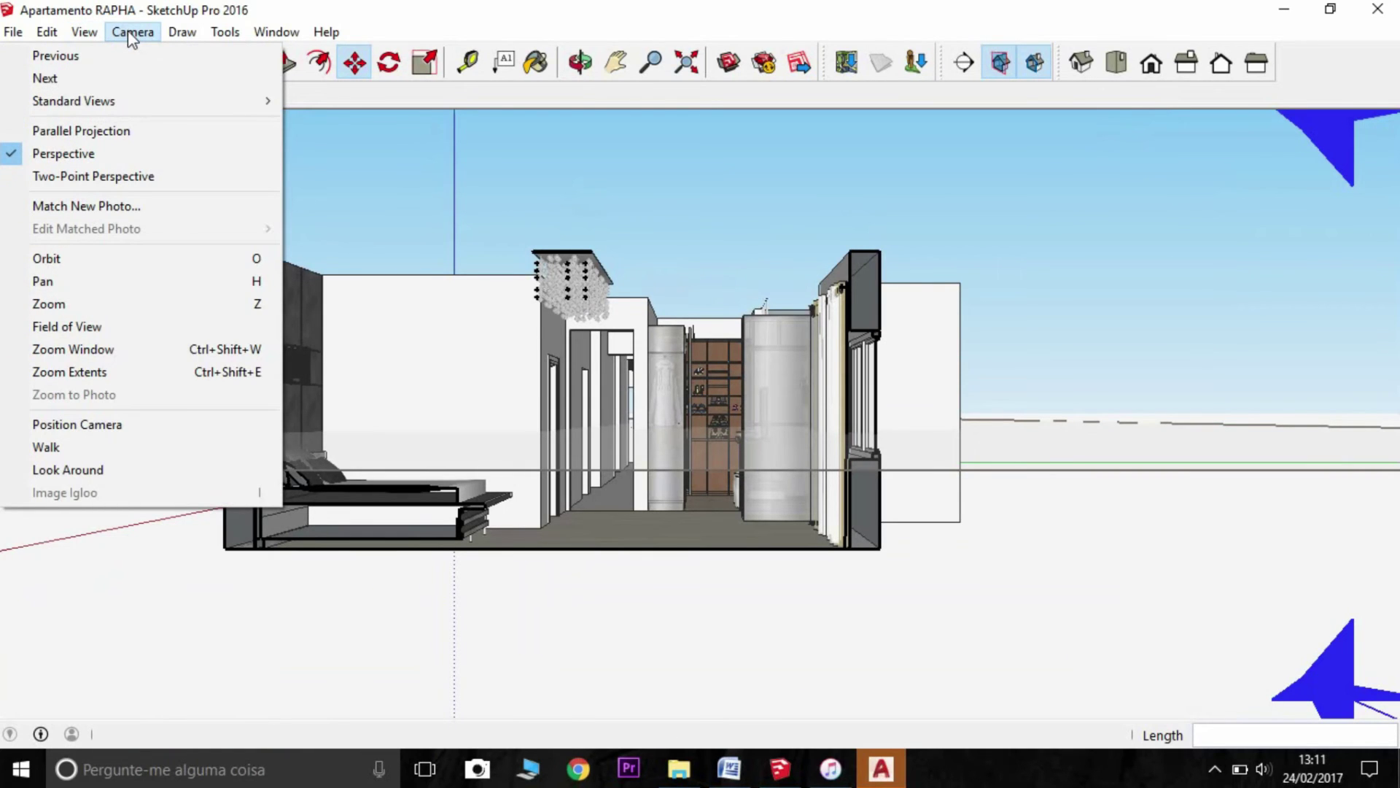
pyautogui.click(91, 132)
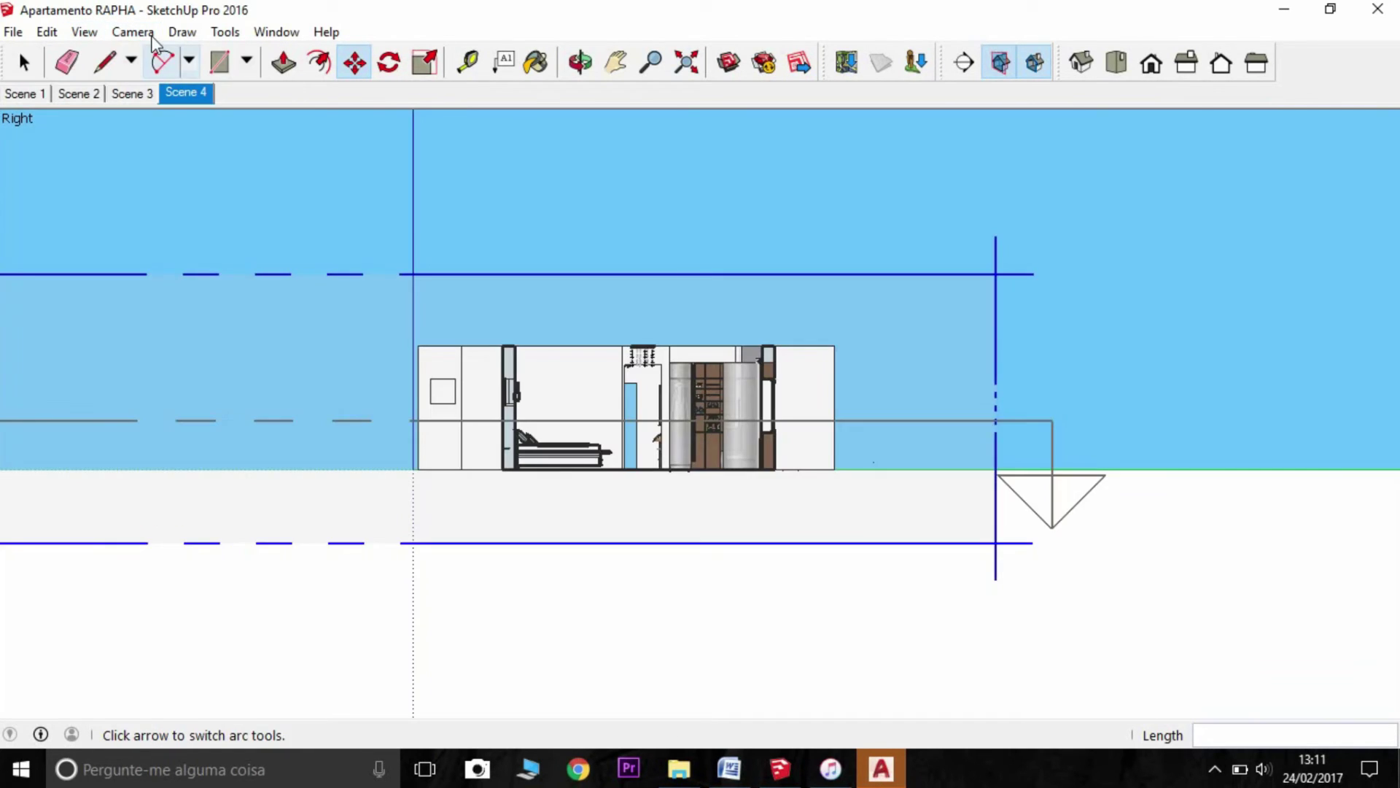
# - Update Scene 4 with the enlarged right view of the bedroom section
pyautogui.scroll(3, 572, 415)
pyautogui.scroll(2, 572, 416)
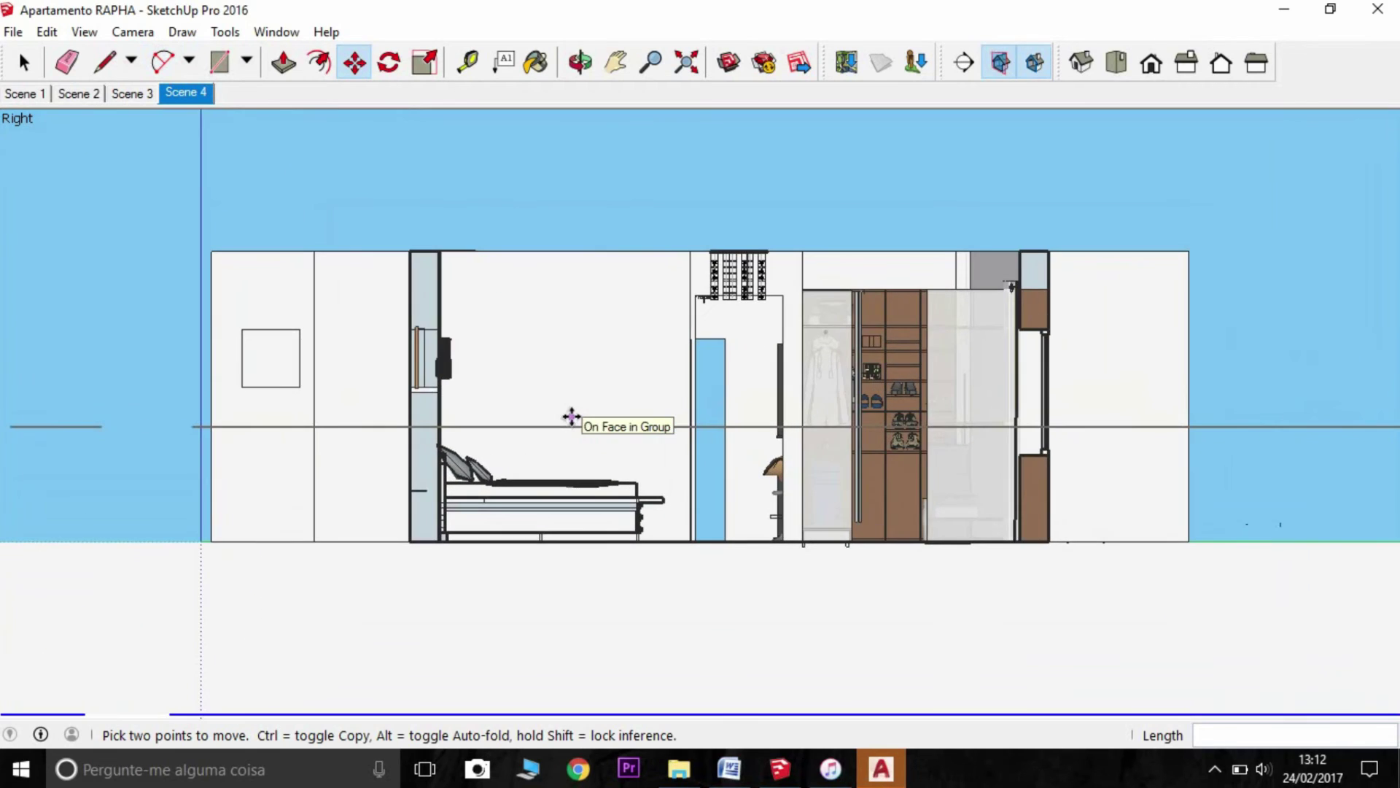
pyautogui.rightClick(194, 96)
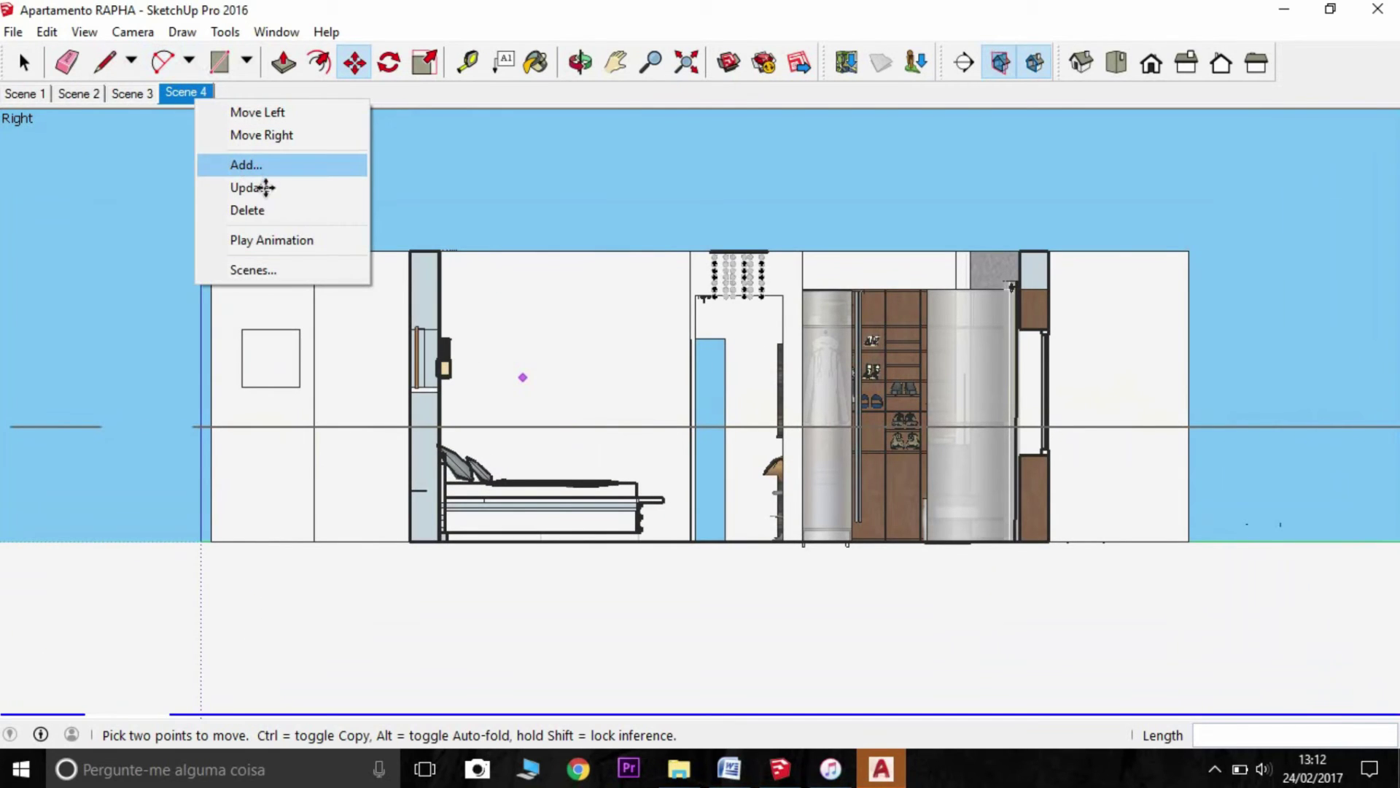
pyautogui.click(264, 189)
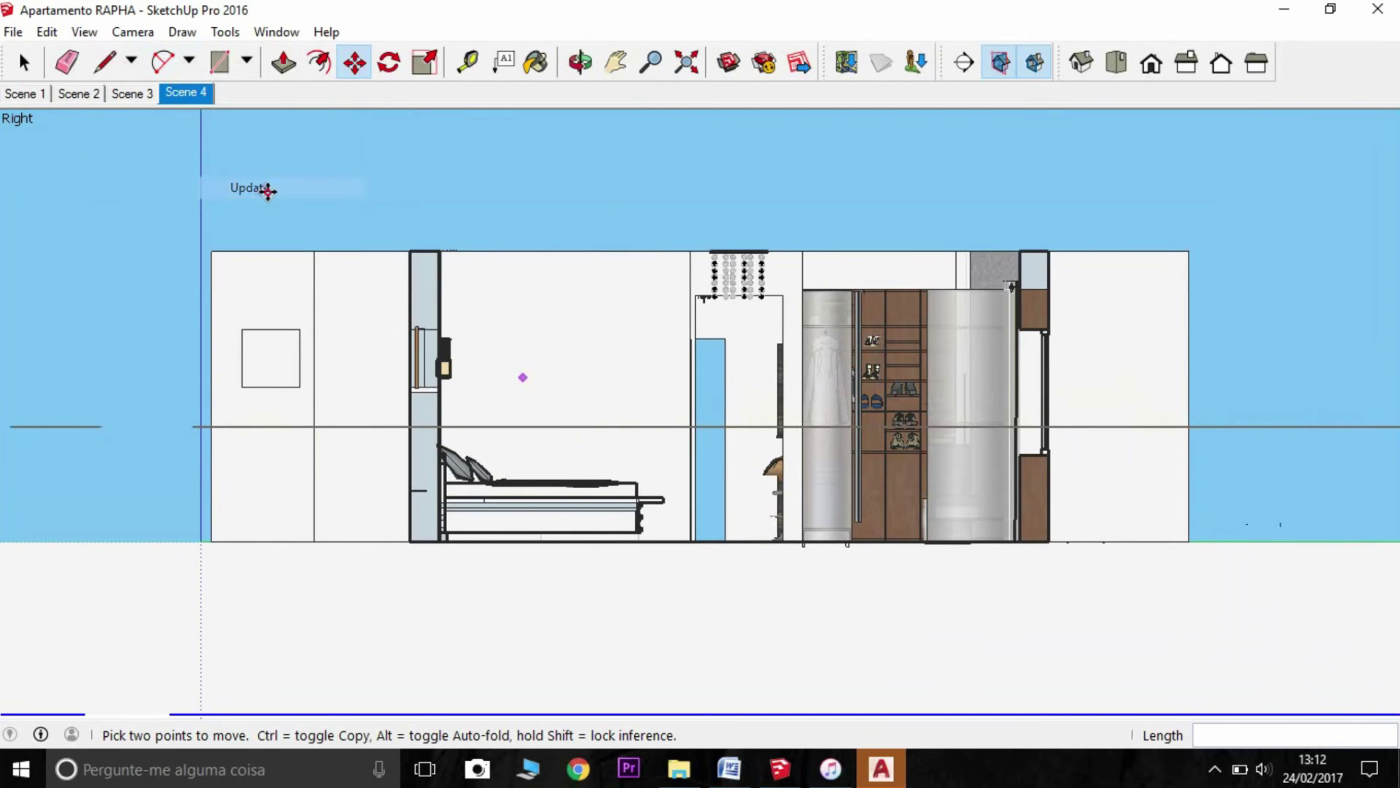
# - Hide the section plane and export the bedroom section slice to the desktop as the AutoCAD DWG file "Apartamento section 1"
pyautogui.click(1000, 64)
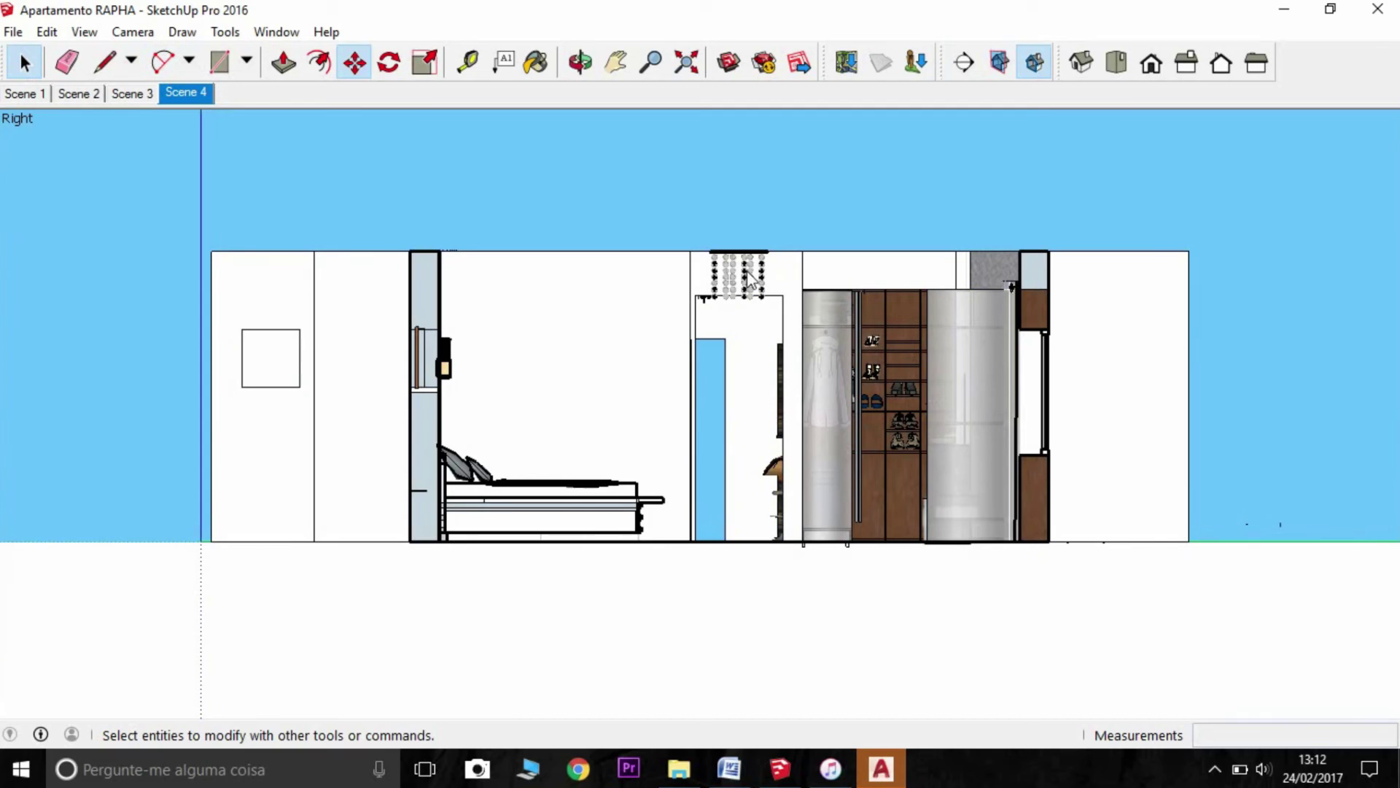
pyautogui.press('space')
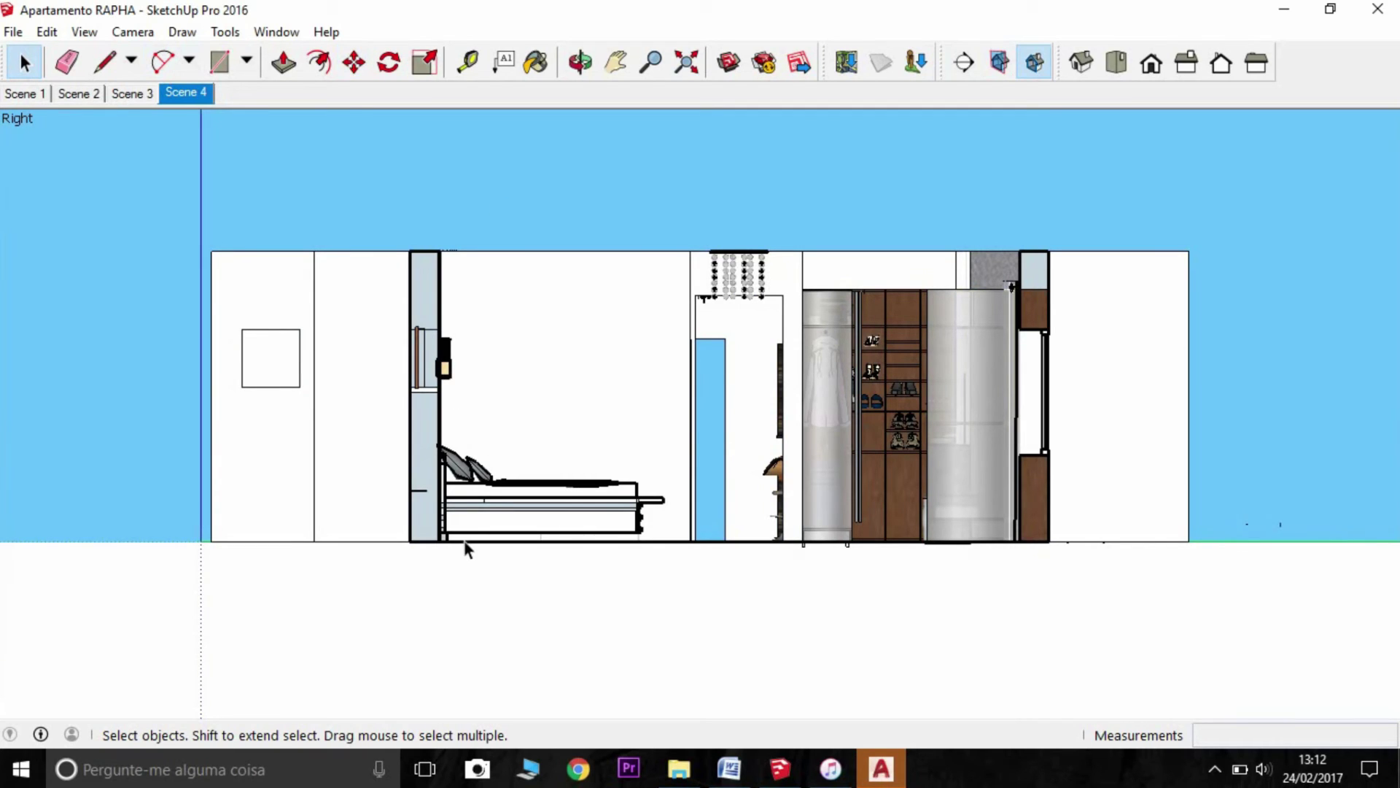
pyautogui.click(13, 32)
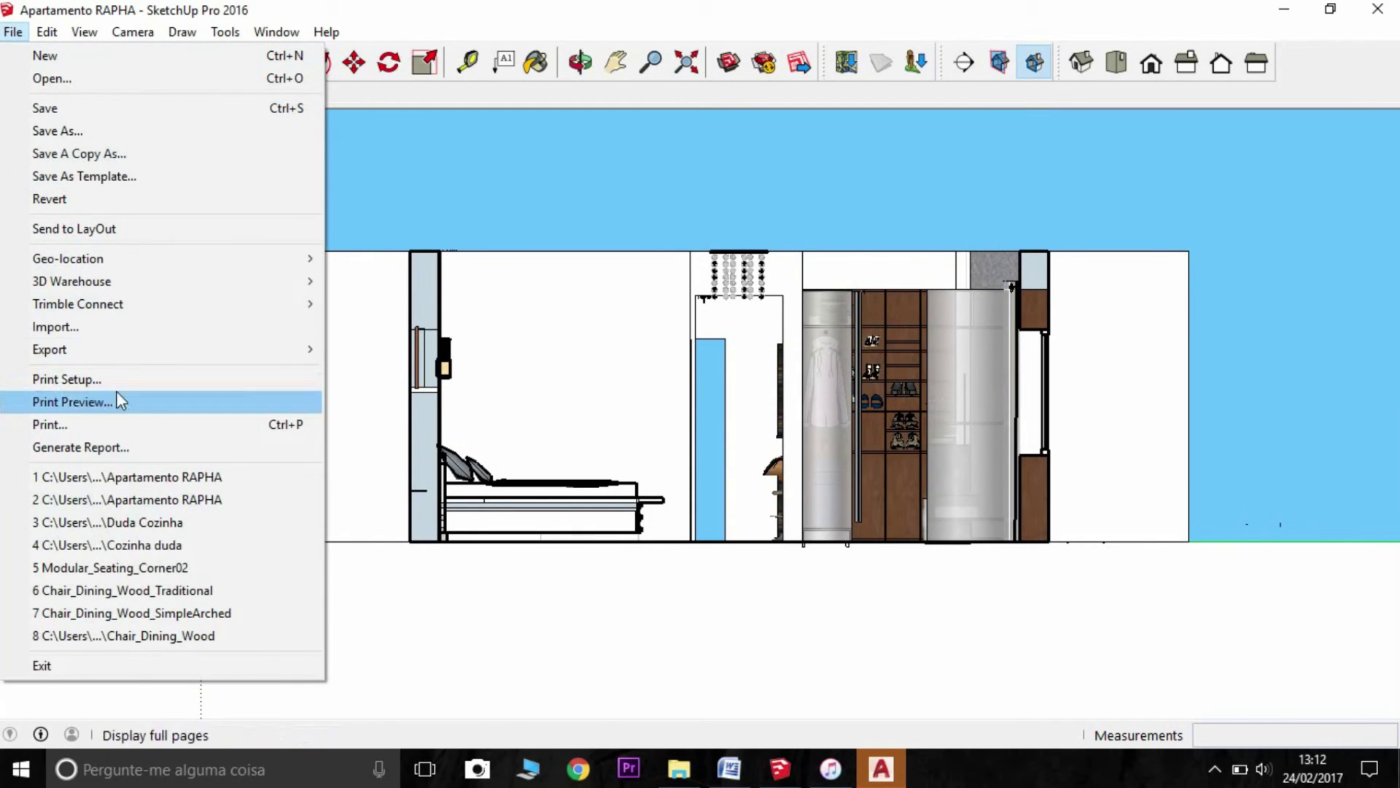
pyautogui.moveTo(175, 350)
pyautogui.click(406, 393)
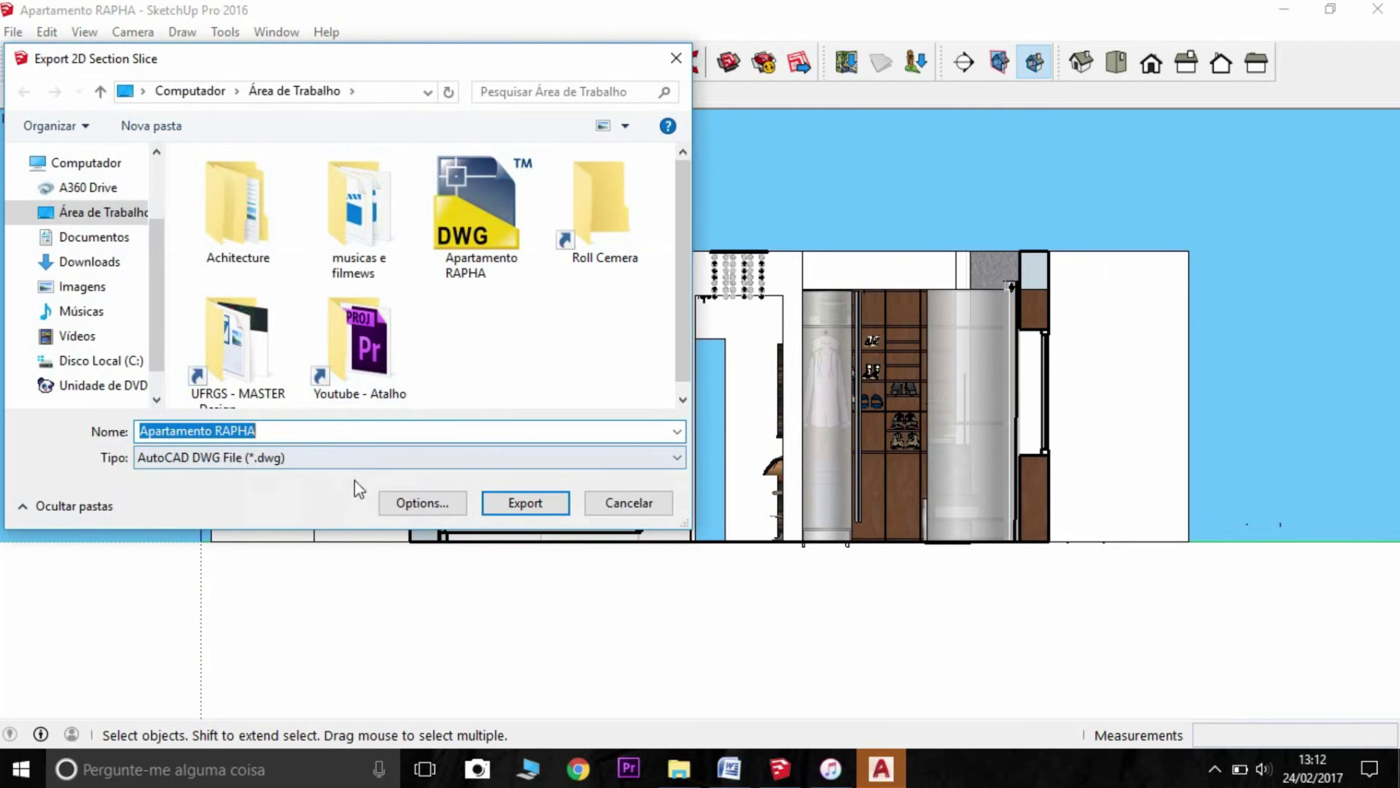
pyautogui.click(308, 431)
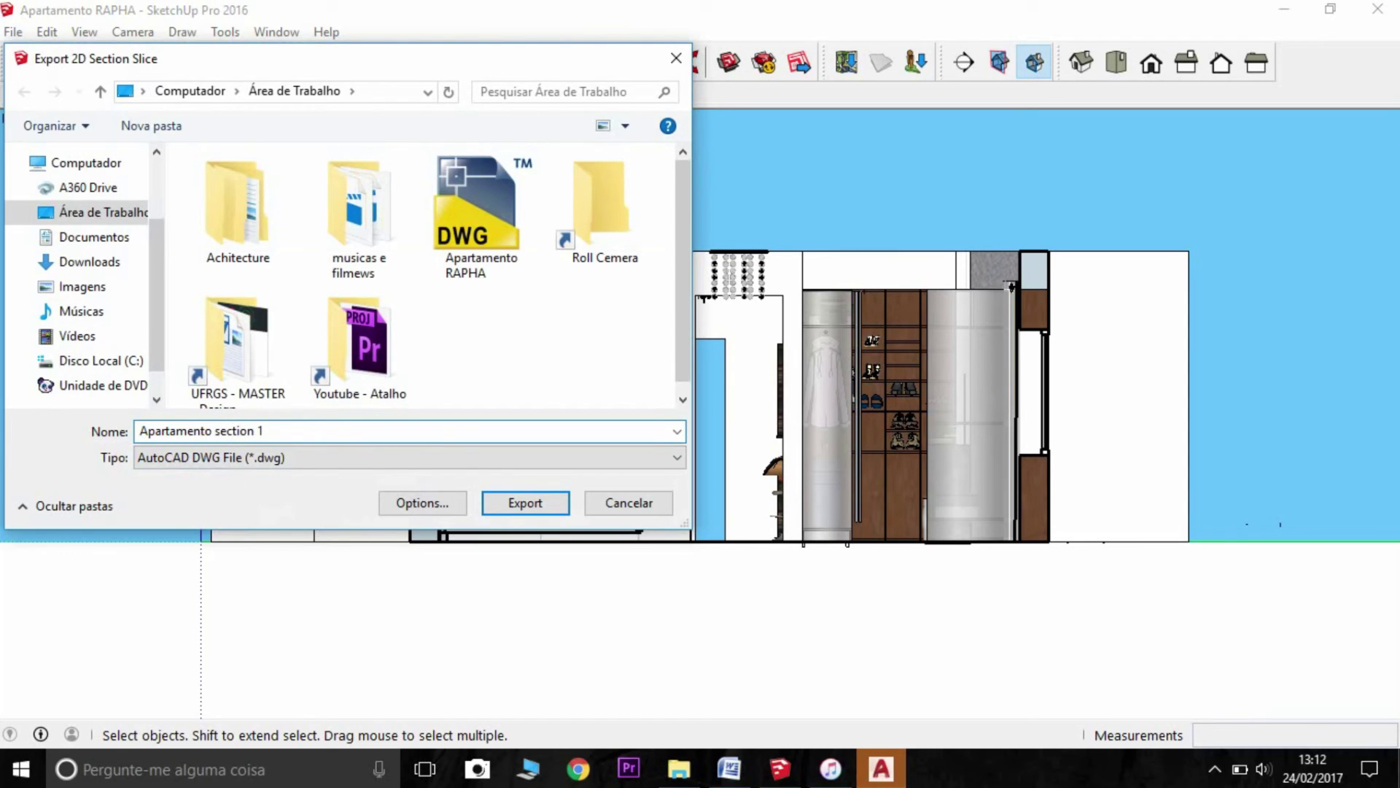
pyautogui.press('Return')
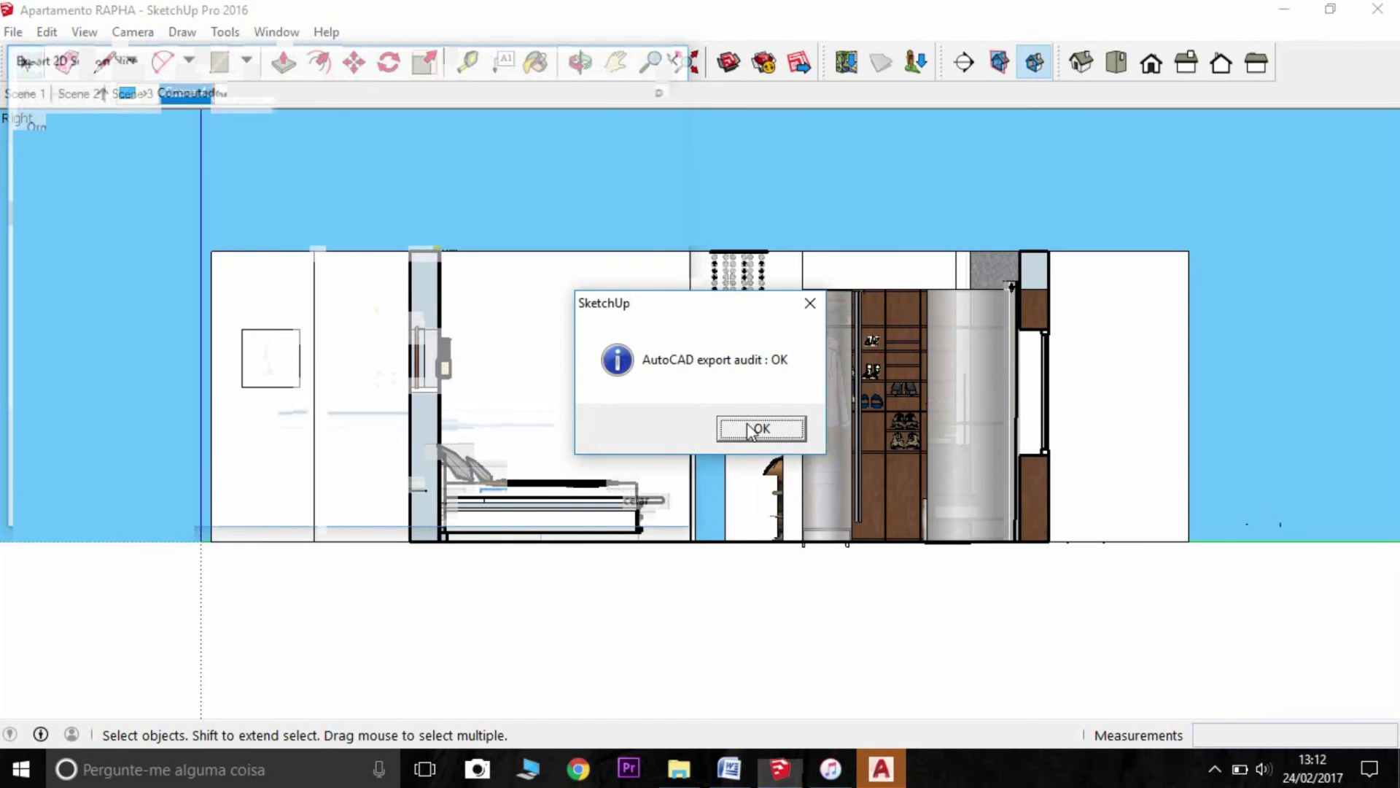
pyautogui.click(751, 431)
# - Switch to AutoCAD and inspect the curtains and window wall in the apartment floor plan
pyautogui.click(880, 769)
pyautogui.scroll(-4, 795, 566)
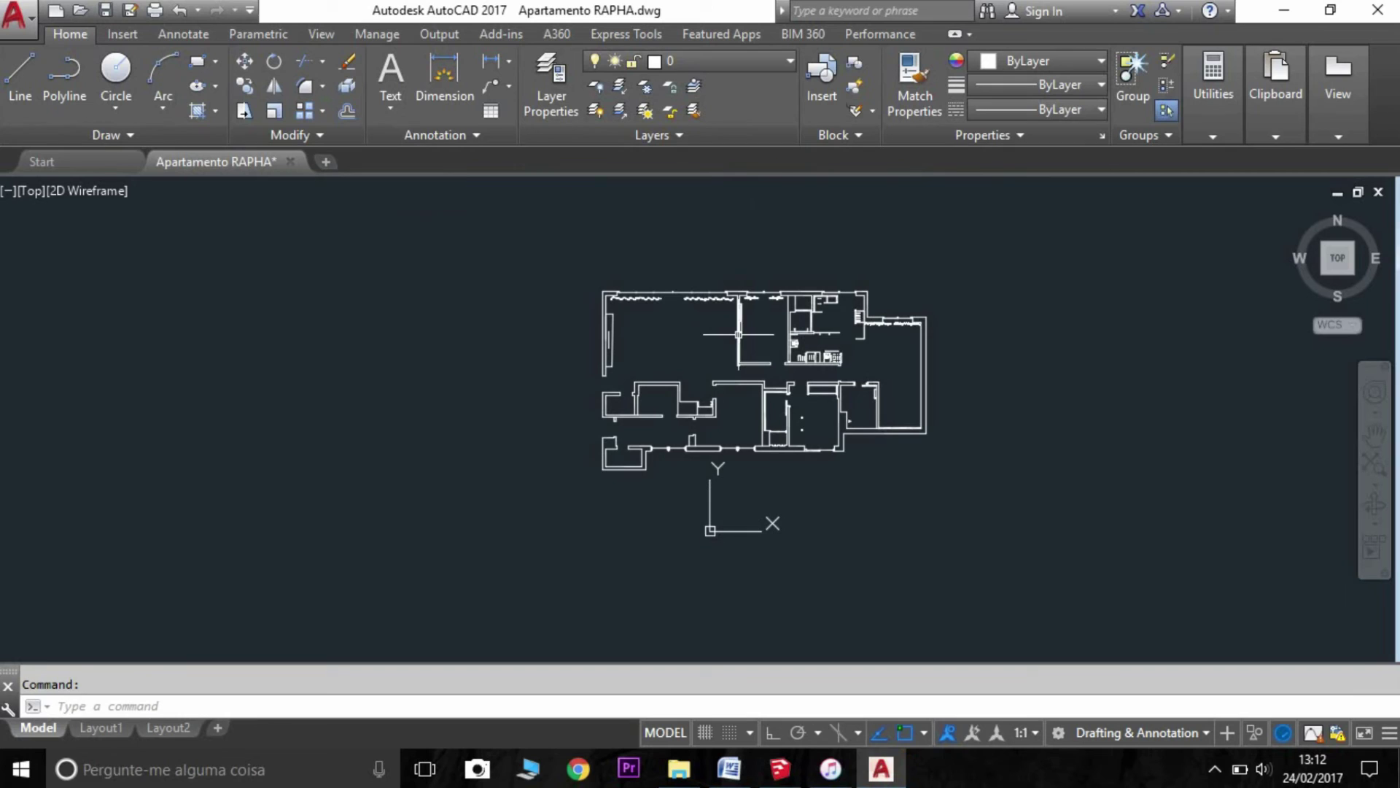
pyautogui.scroll(2, 835, 283)
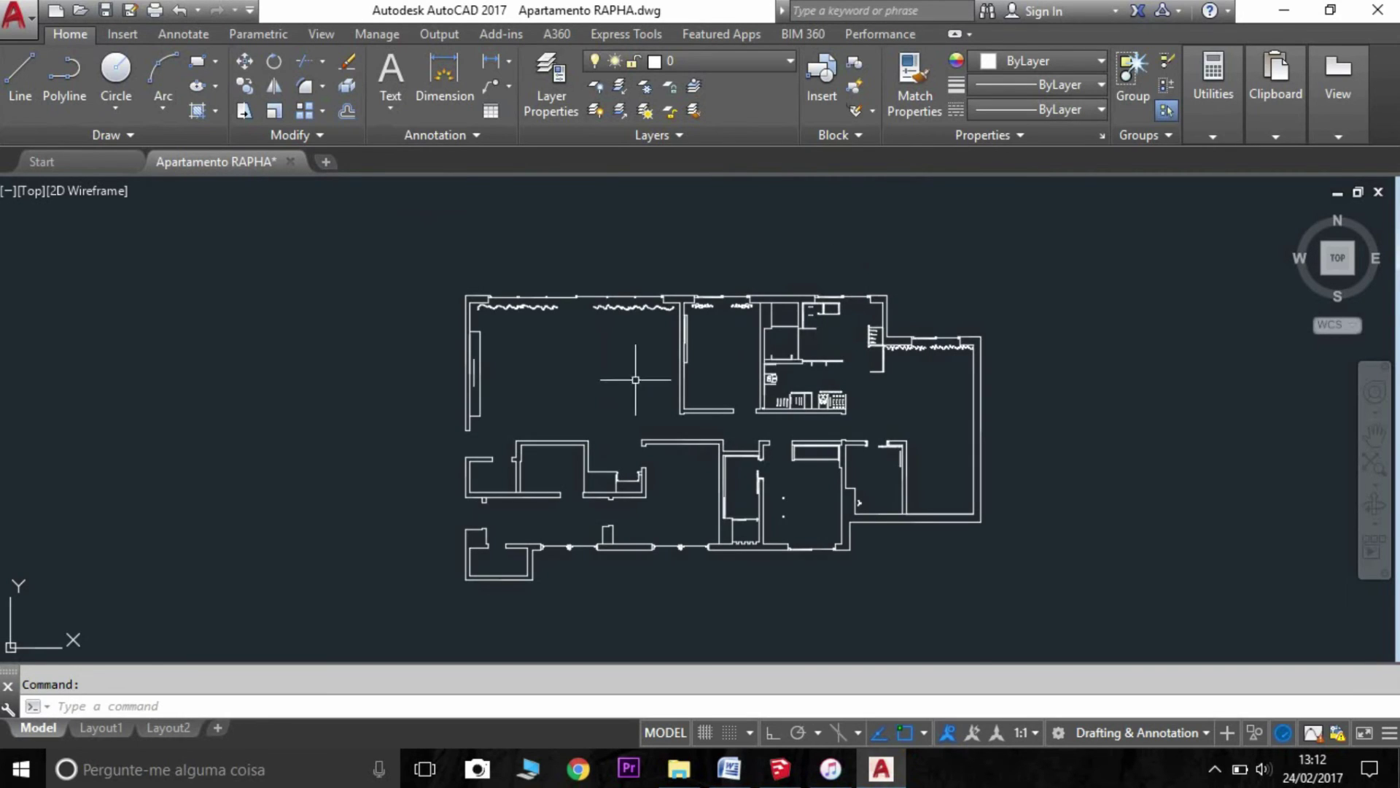
pyautogui.scroll(6, 684, 428)
pyautogui.scroll(-2, 719, 219)
pyautogui.click(733, 355)
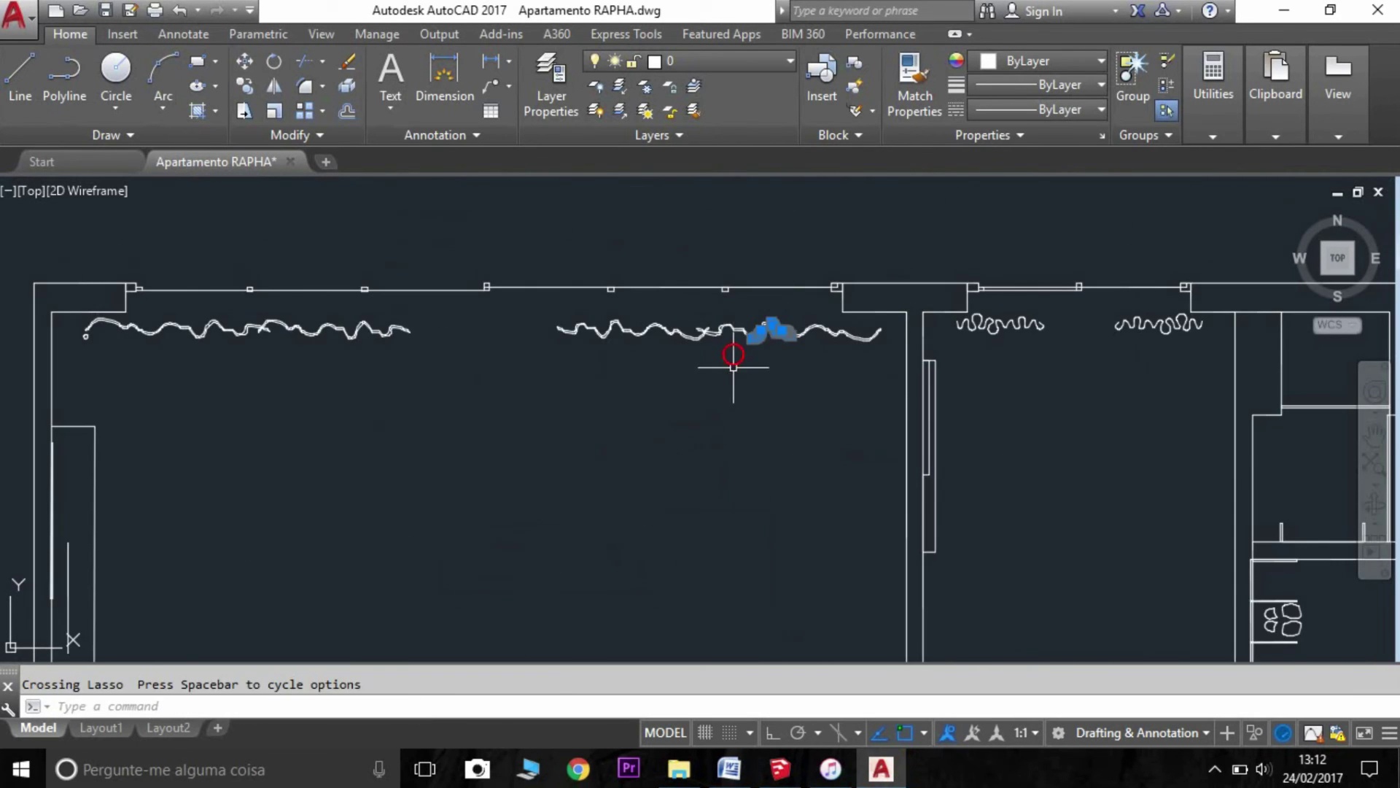
pyautogui.moveTo(733, 355); pyautogui.dragTo(719, 419)
pyautogui.scroll(-2, 717, 423)
pyautogui.press('Escape')
# - Examine the lower rooms and outer walls of the apartment floor plan
pyautogui.moveTo(681, 489)
pyautogui.mouseDown(button='middle')
pyautogui.moveTo(663, 409)
pyautogui.moveTo(692, 248)
pyautogui.mouseUp(button='middle')
pyautogui.moveTo(464, 470)
pyautogui.mouseDown(button='middle')
pyautogui.moveTo(450, 355)
pyautogui.moveTo(312, 293)
pyautogui.mouseUp(button='middle')
pyautogui.scroll(4, 711, 576)
pyautogui.scroll(-4, 649, 492)
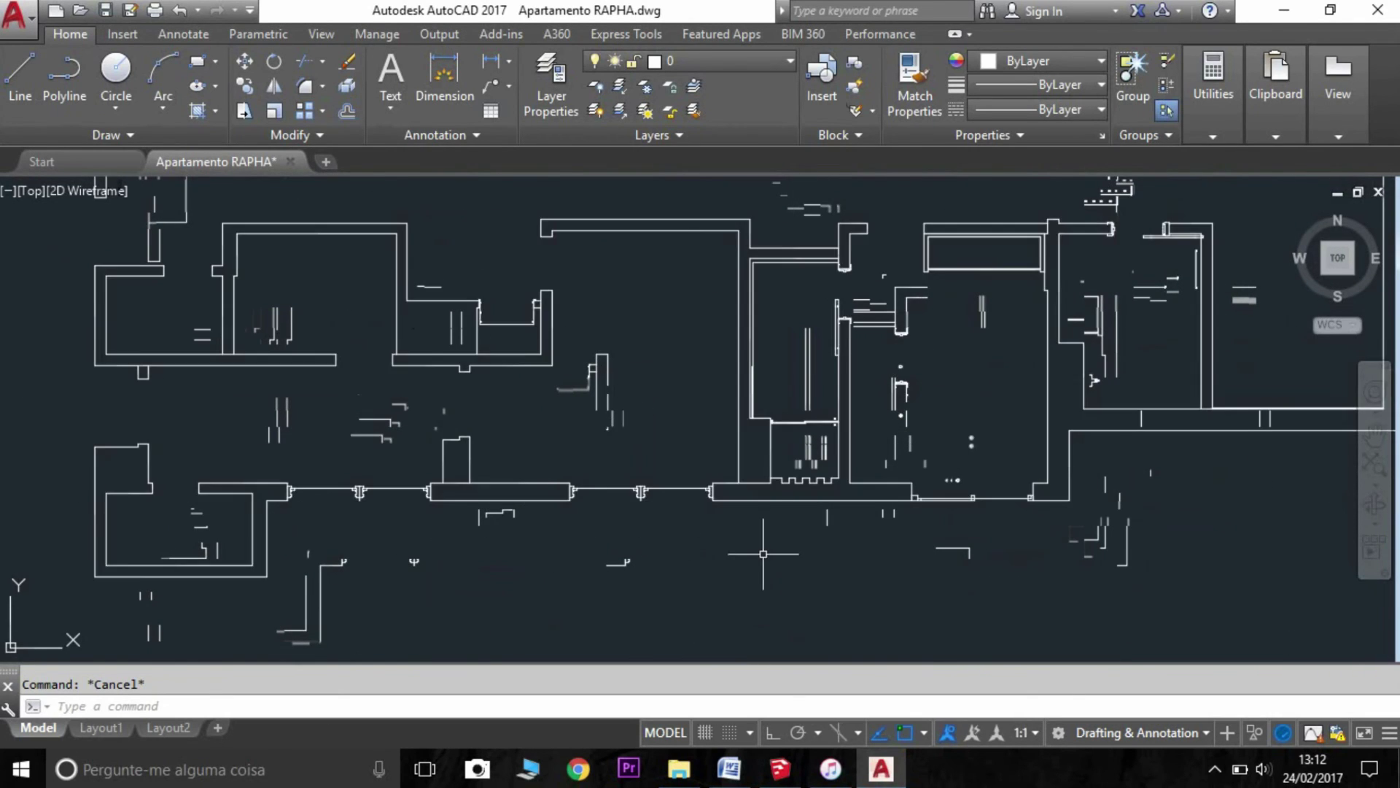
pyautogui.scroll(-1, 763, 554)
pyautogui.scroll(1, 775, 507)
pyautogui.click(775, 517)
pyautogui.click(759, 543)
pyautogui.press('Escape')
pyautogui.scroll(-1, 956, 419)
pyautogui.moveTo(866, 413); pyautogui.dragTo(718, 441, button='middle')
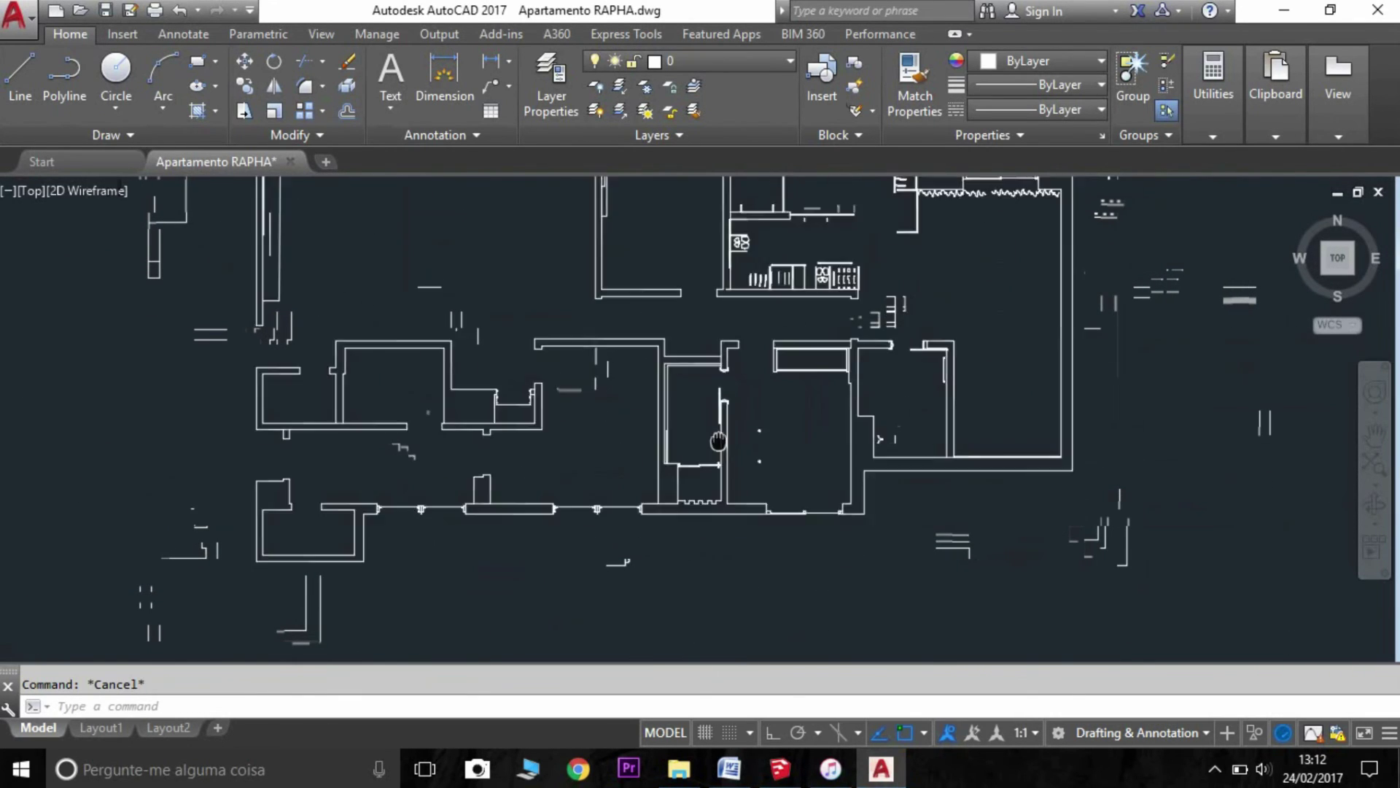
pyautogui.scroll(-3, 718, 441)
# - Open the exported "Apartamento section 1" drawing and examine the whole bedroom section from the bed wall to the window wall
pyautogui.scroll(5, 768, 351)
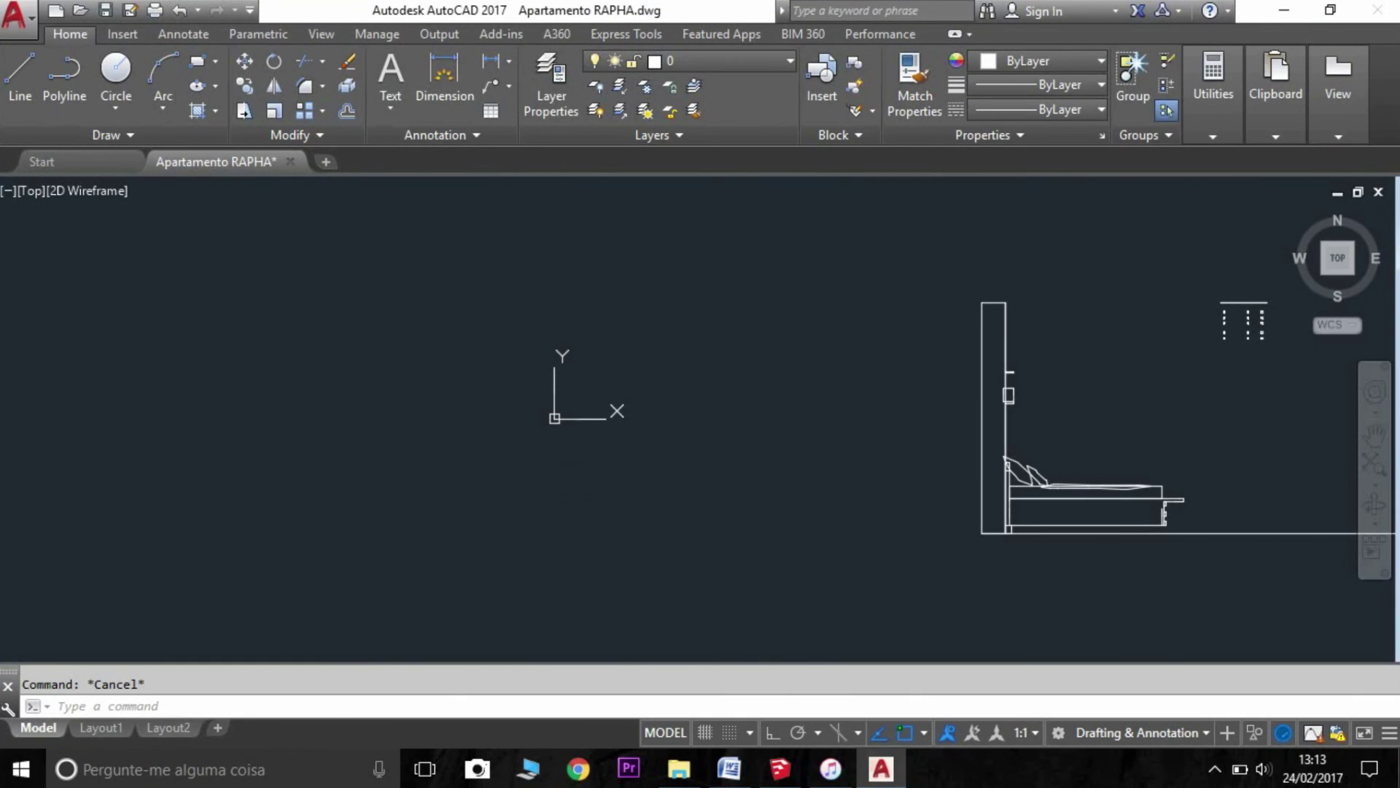
pyautogui.moveTo(803, 353); pyautogui.dragTo(259, 367, button='middle')
pyautogui.scroll(1, 647, 424)
pyautogui.moveTo(652, 442); pyautogui.dragTo(581, 406, button='middle')
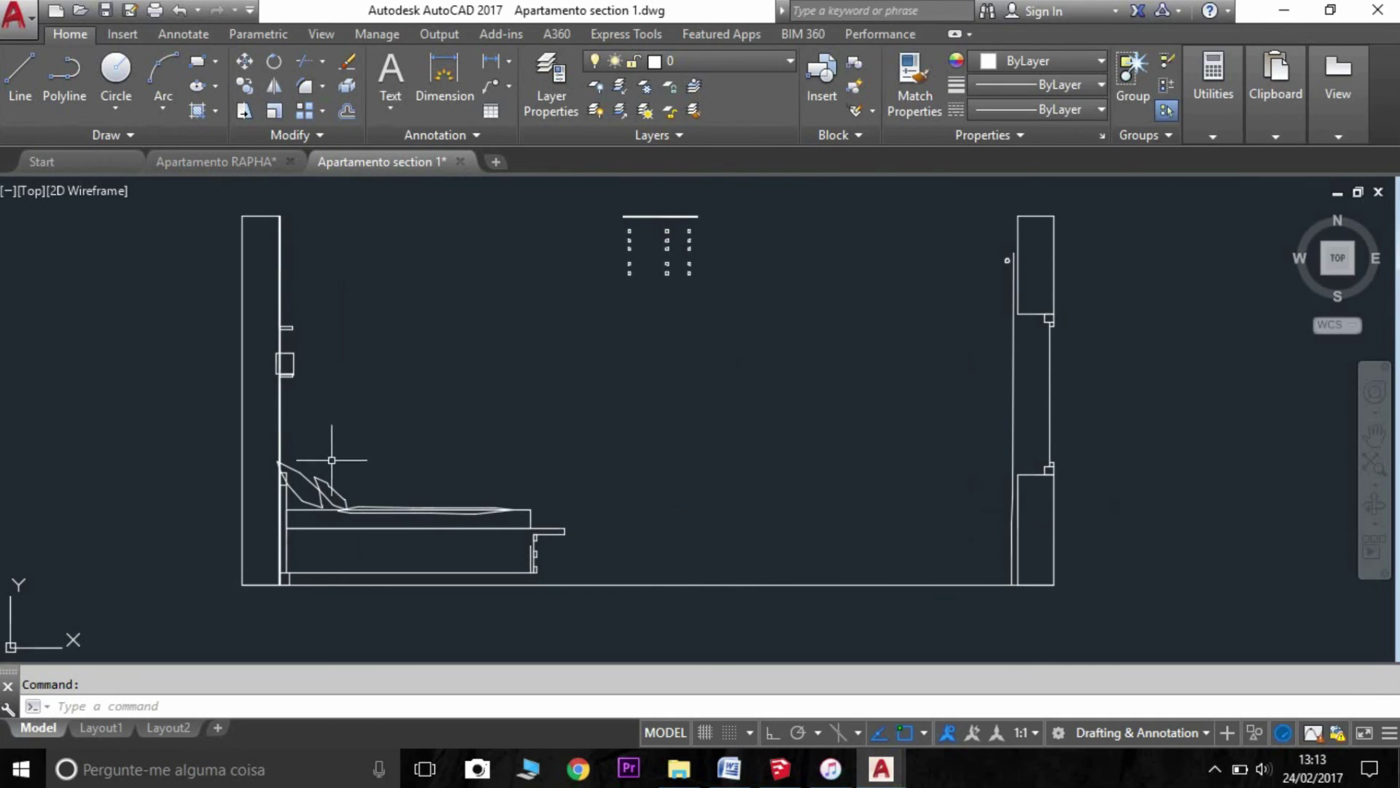
pyautogui.click(306, 423)
pyautogui.click(442, 417)
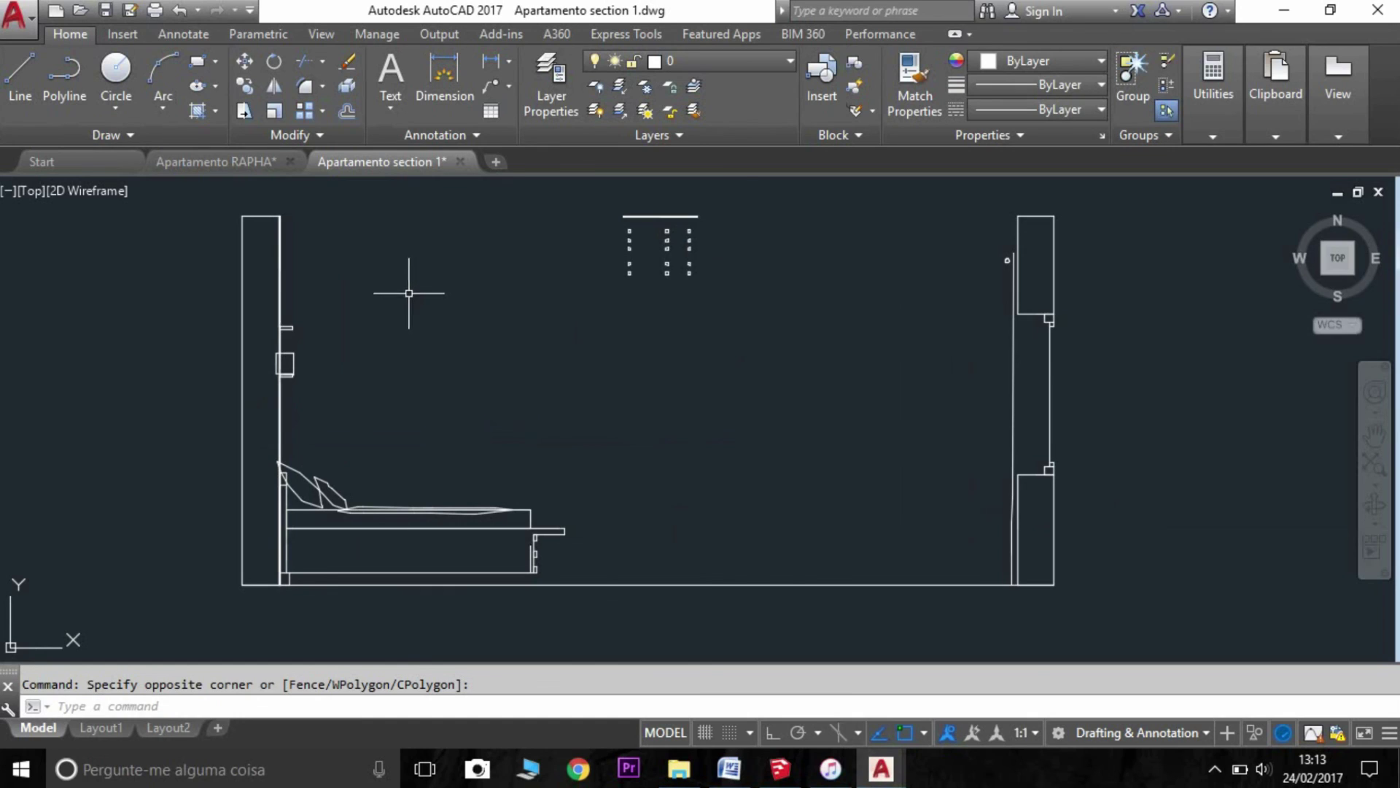
# - Review the layers of the section drawing and toggle the lock of the ProfileEdges layer
pyautogui.click(681, 61)
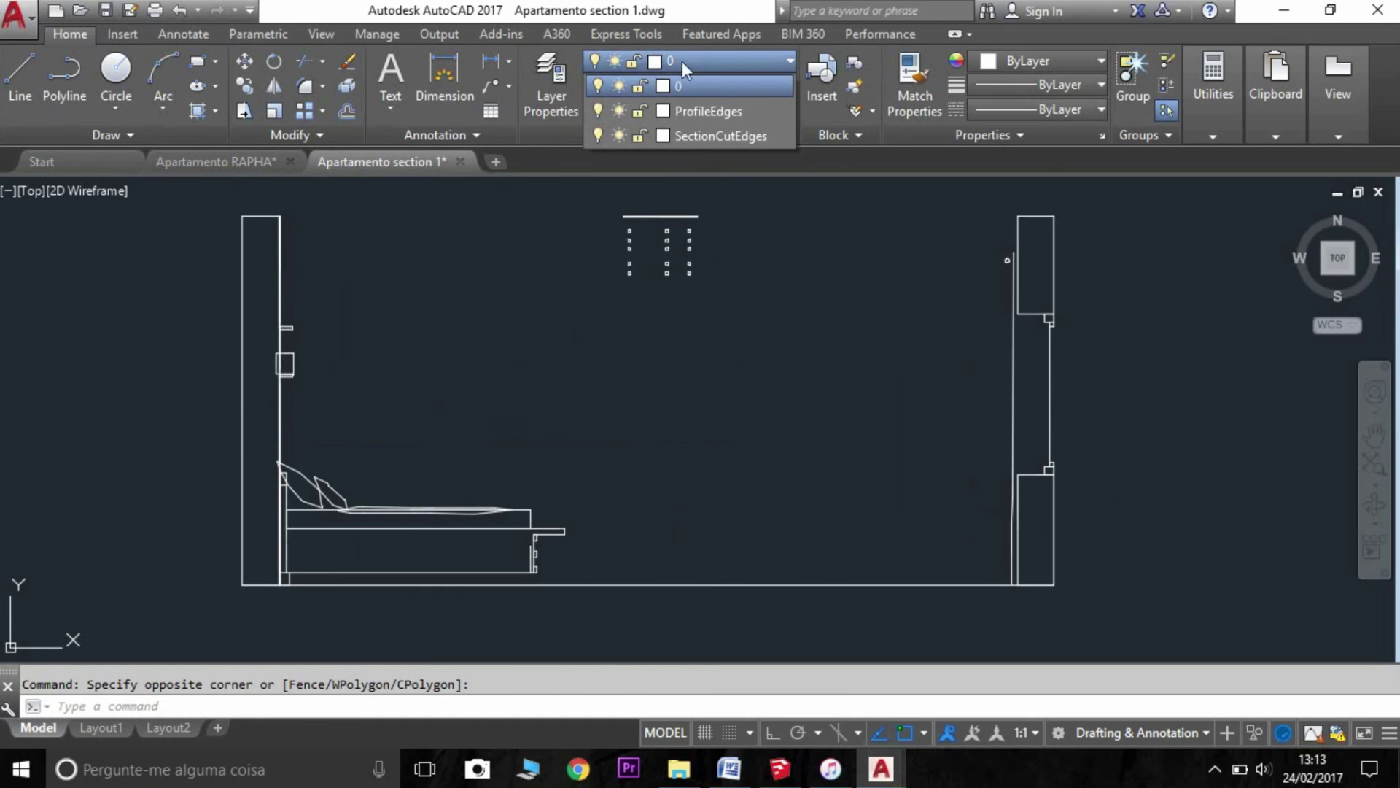
pyautogui.click(642, 109)
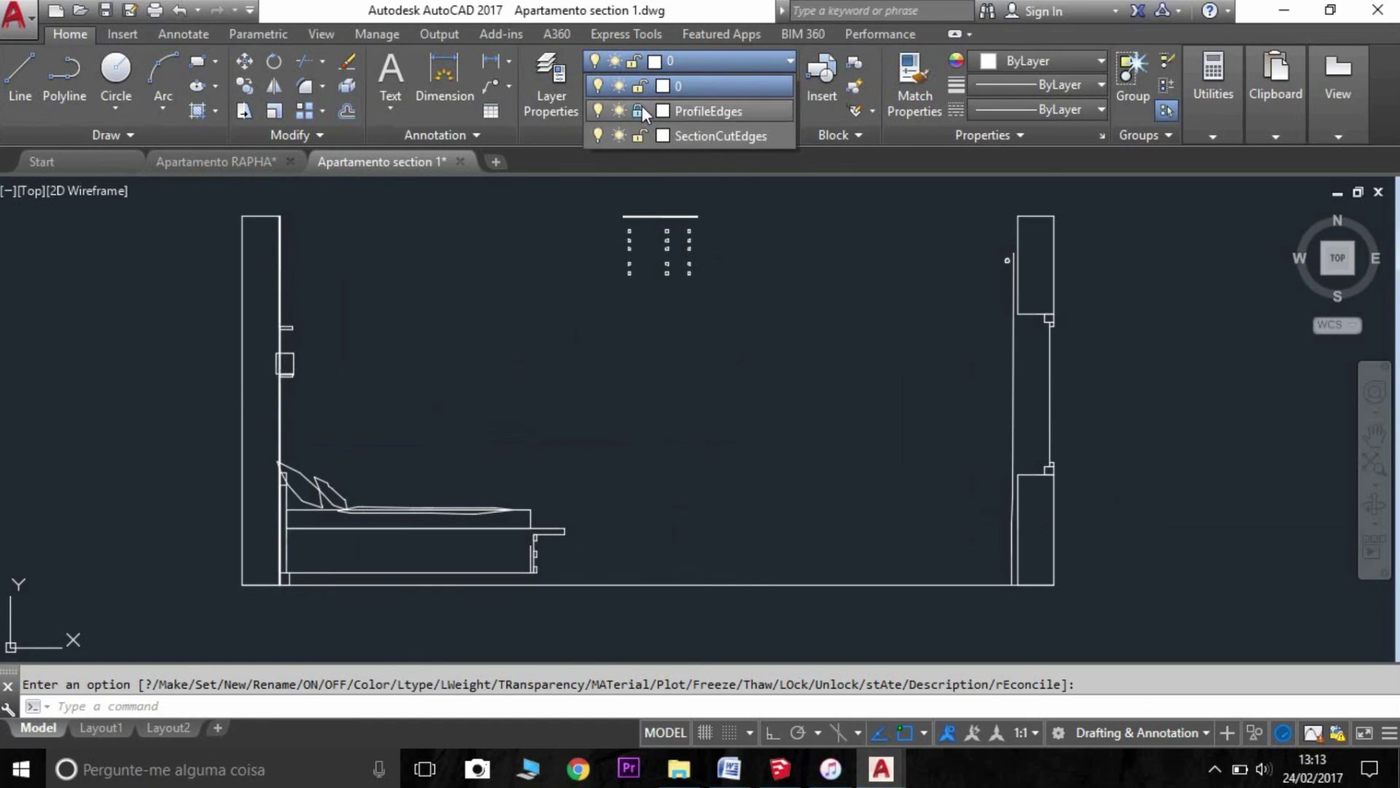
pyautogui.click(796, 272)
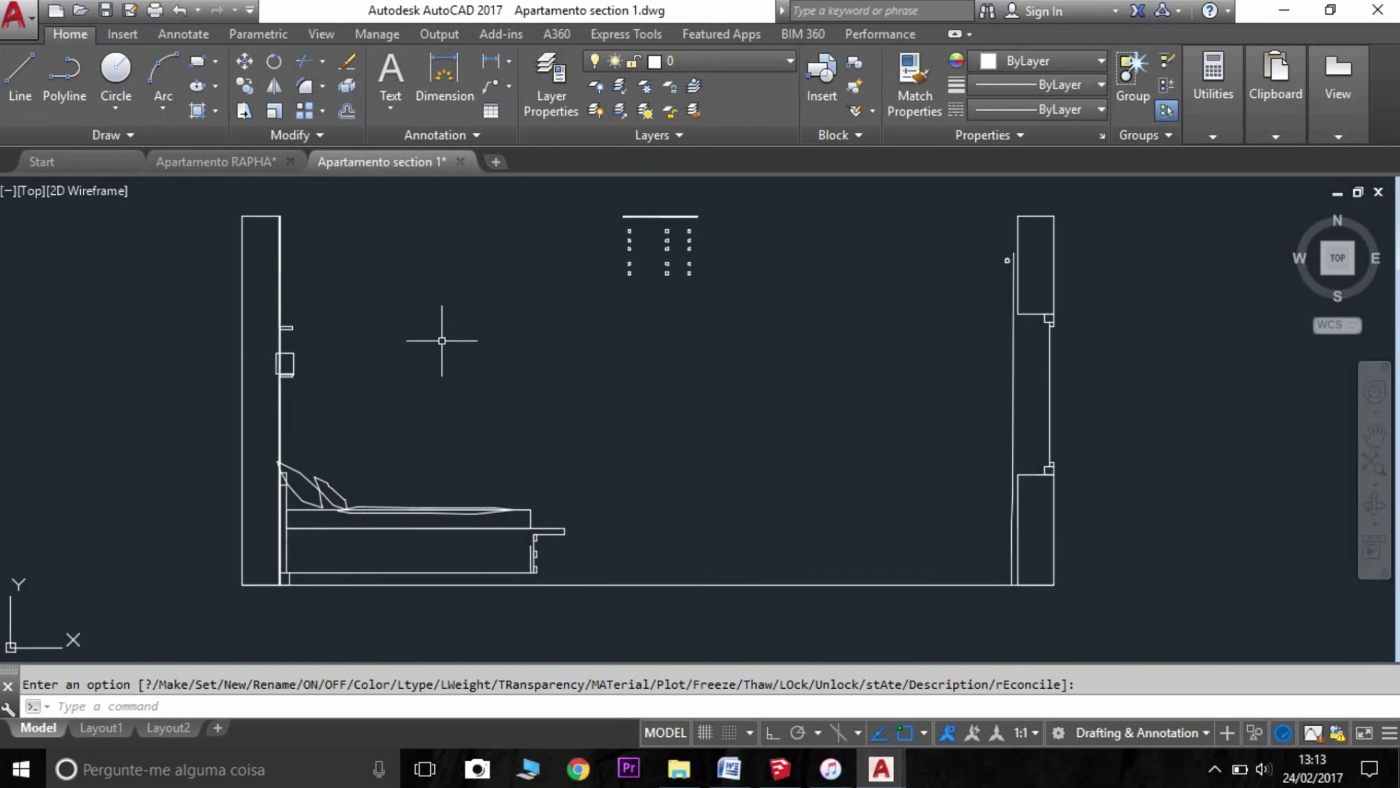
# - Select the bed in the section drawing with a selection window and clear the selection
pyautogui.click(259, 420)
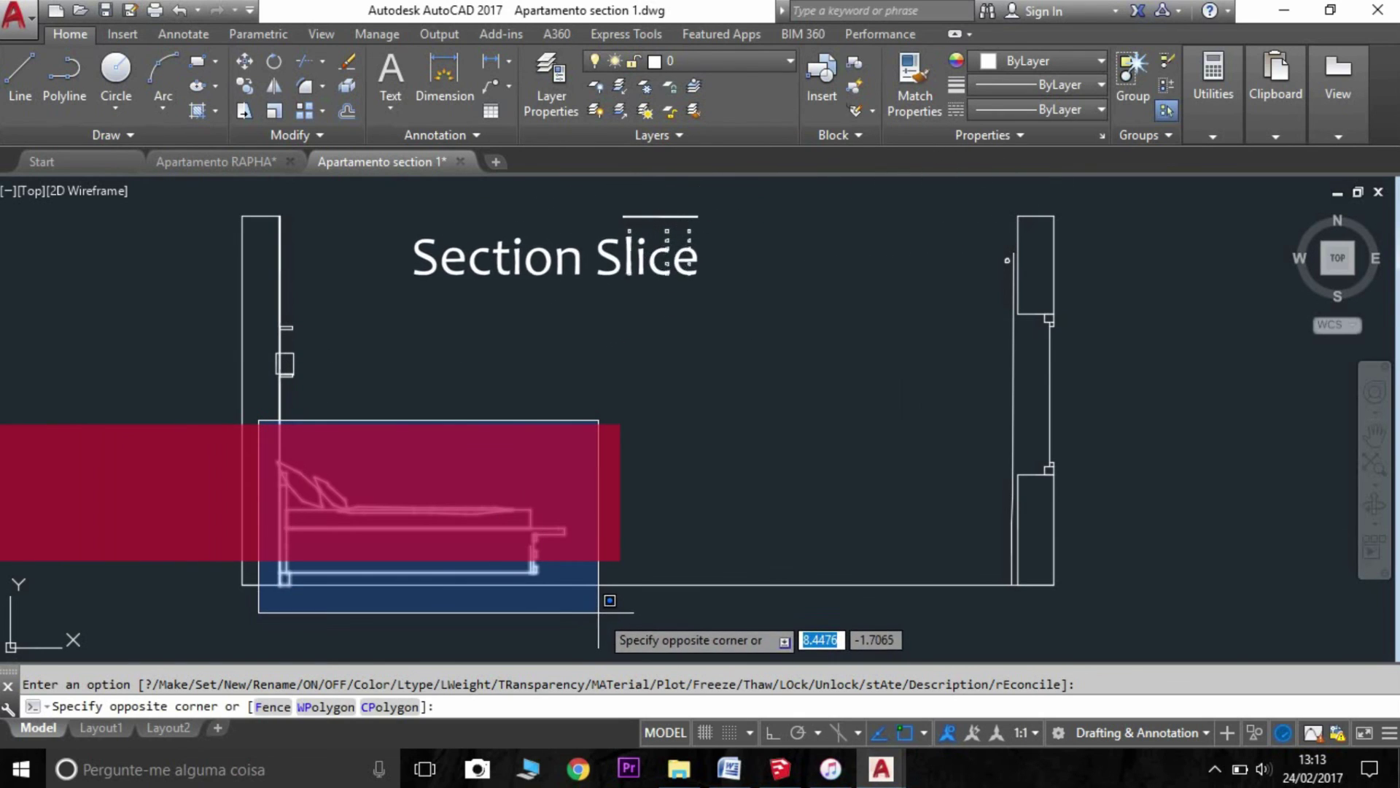
pyautogui.click(598, 613)
pyautogui.press('Escape')
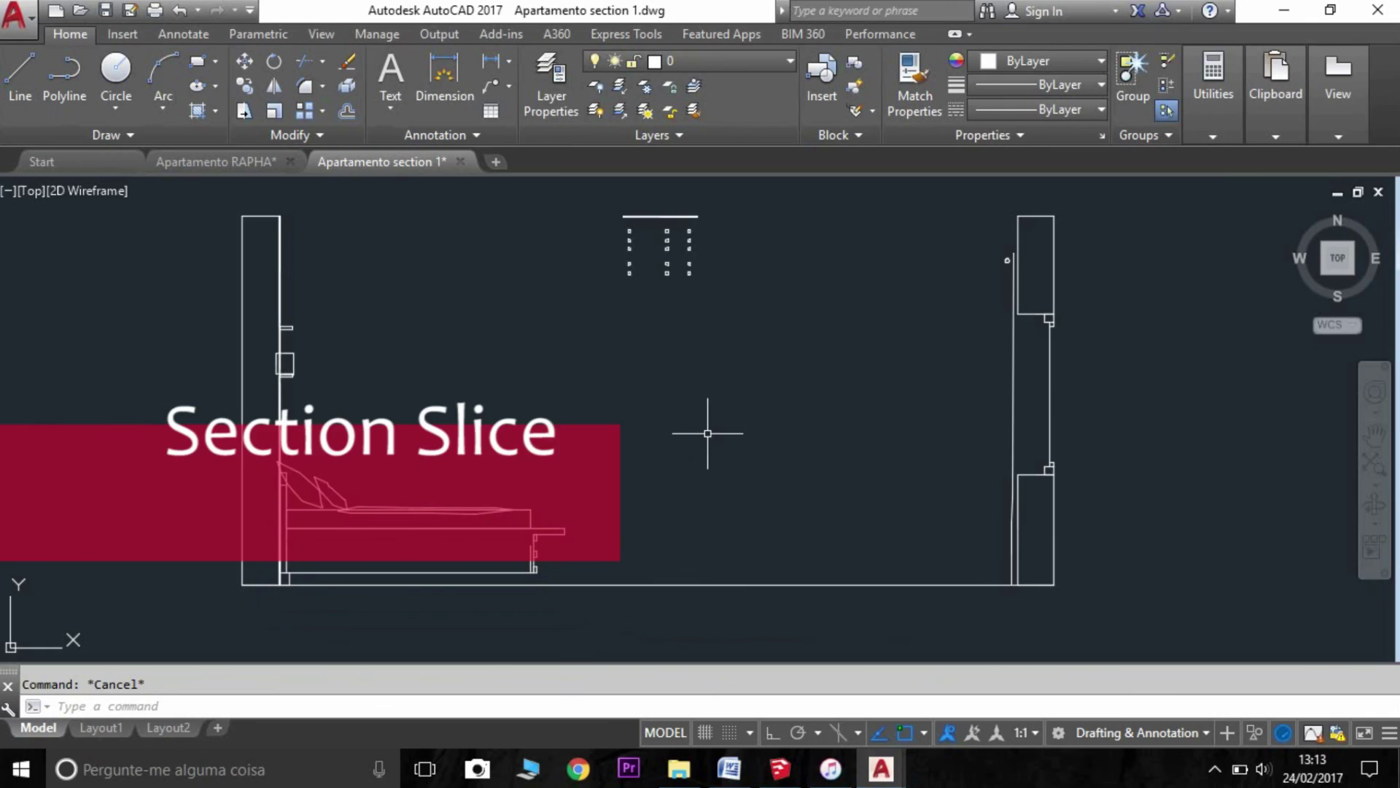